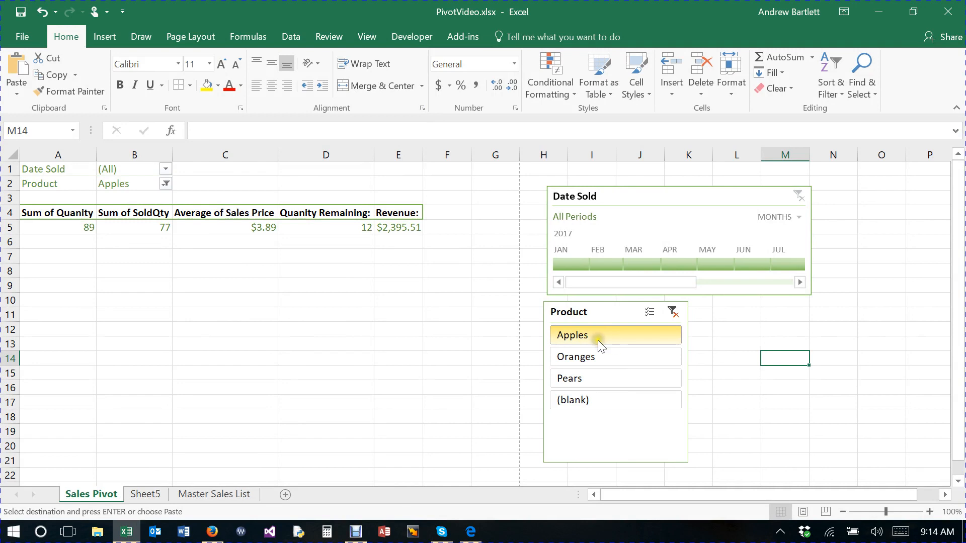
- Filter the pivot table by Oranges, Pears and finally Apples using the Product slicer
click(588, 358)
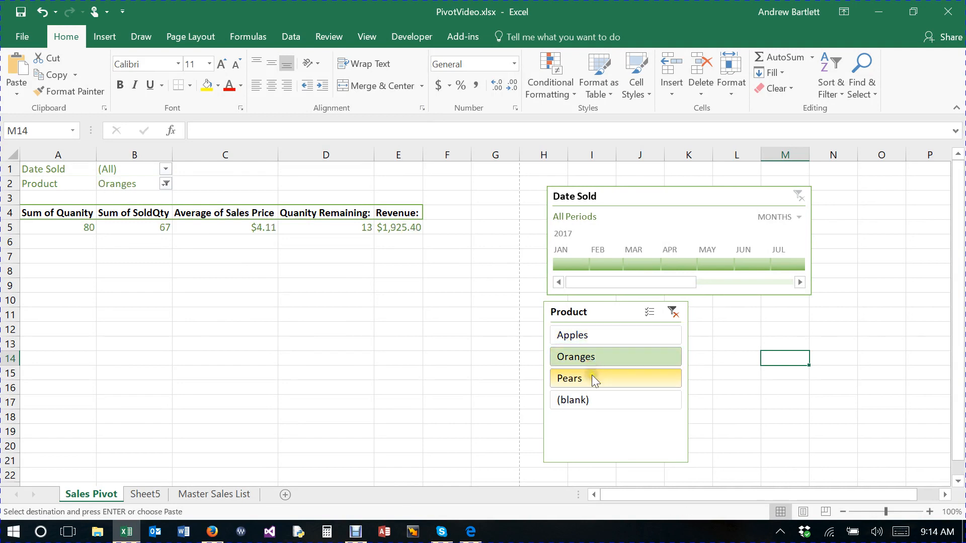
click(592, 375)
click(602, 345)
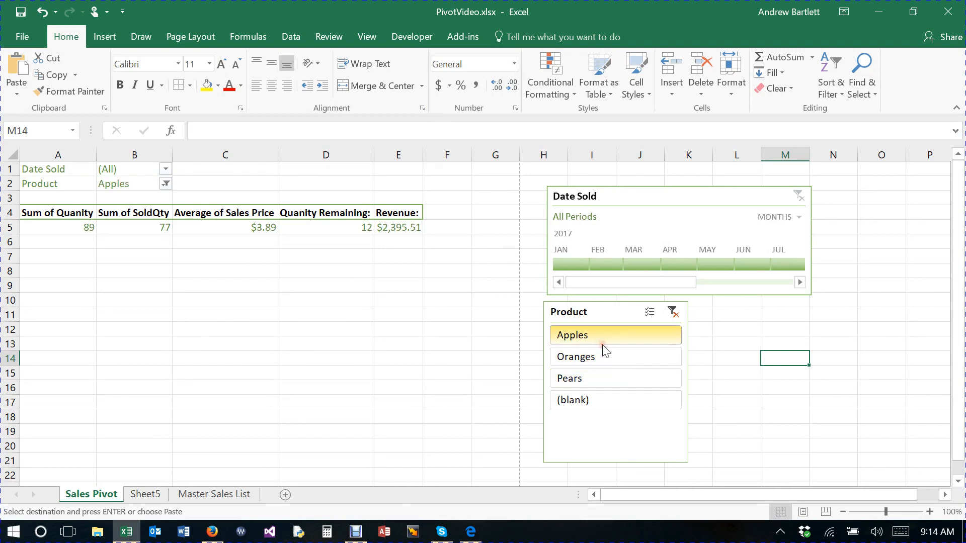
- Filter the pivot table with the Date Sold timeline to February 2017 and finally January 2017
click(605, 262)
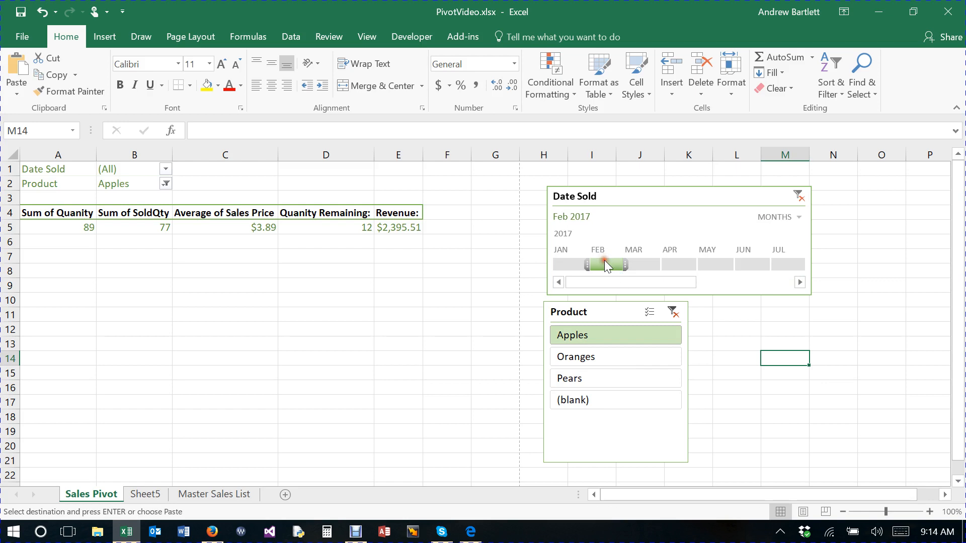
click(574, 260)
click(588, 283)
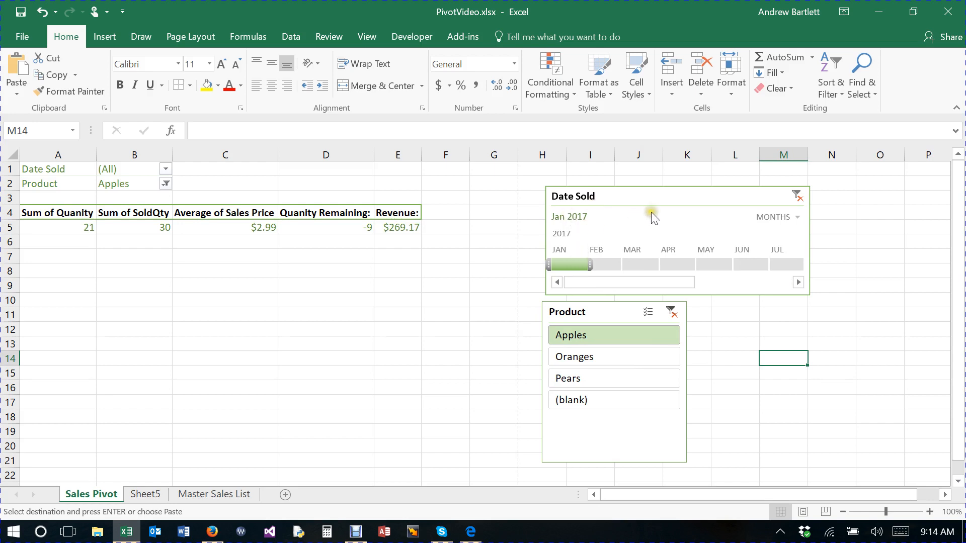
- Clear the filters of both the Date Sold timeline and the Product slicer
click(797, 197)
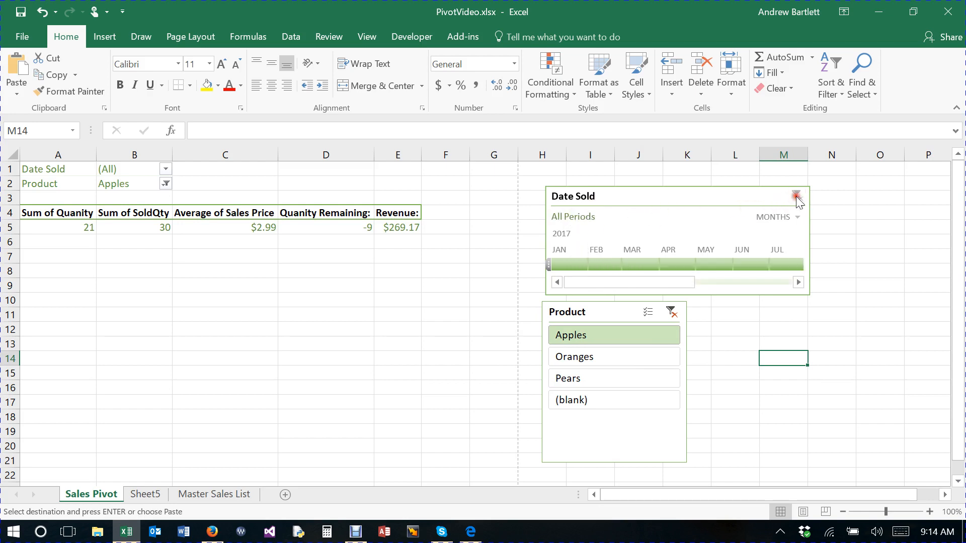
click(673, 313)
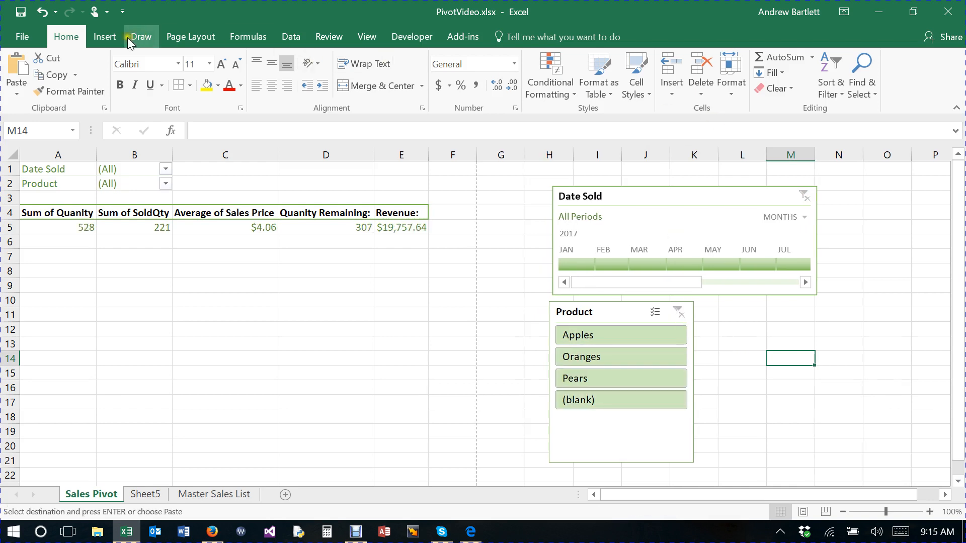
click(105, 36)
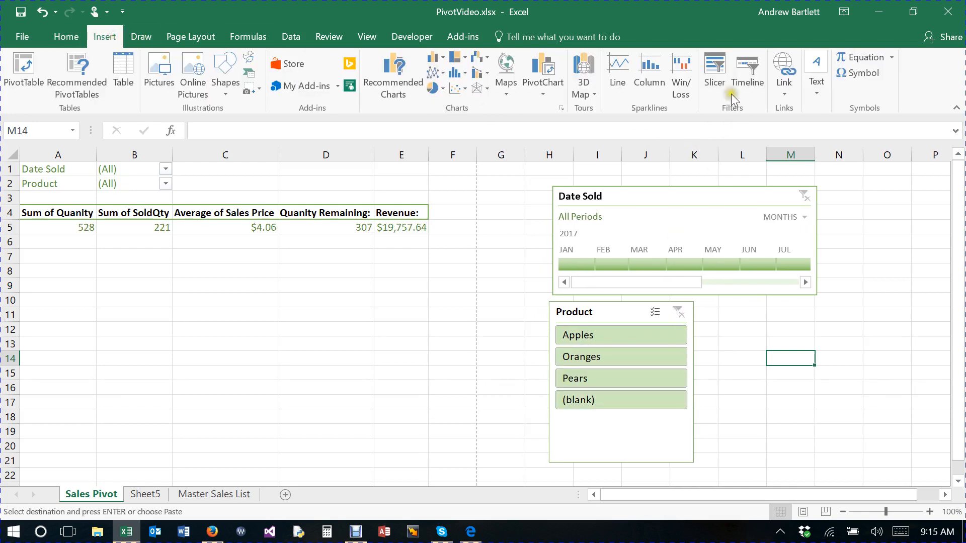
click(66, 37)
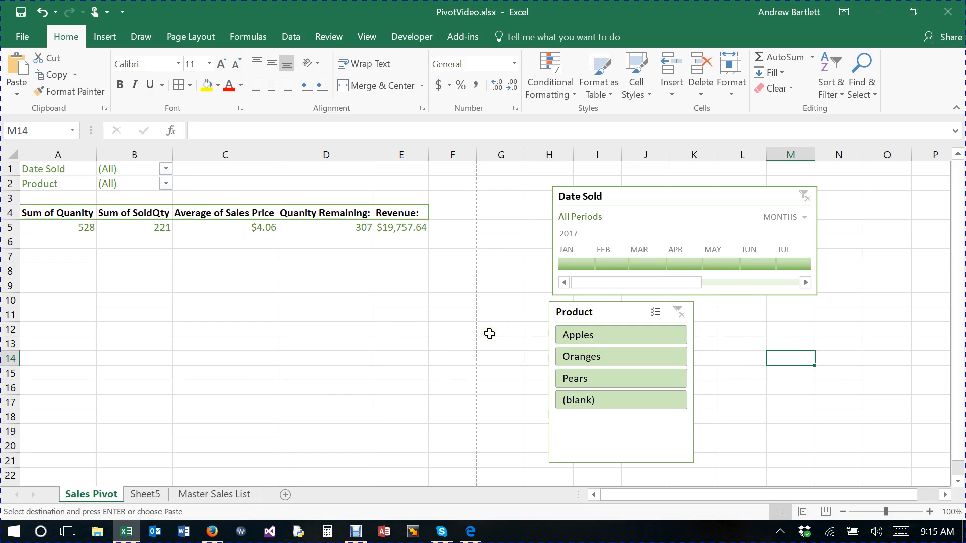
- Switch to the Master Sales List sheet and cancel the pending copy of its data range
click(148, 495)
click(97, 494)
click(214, 495)
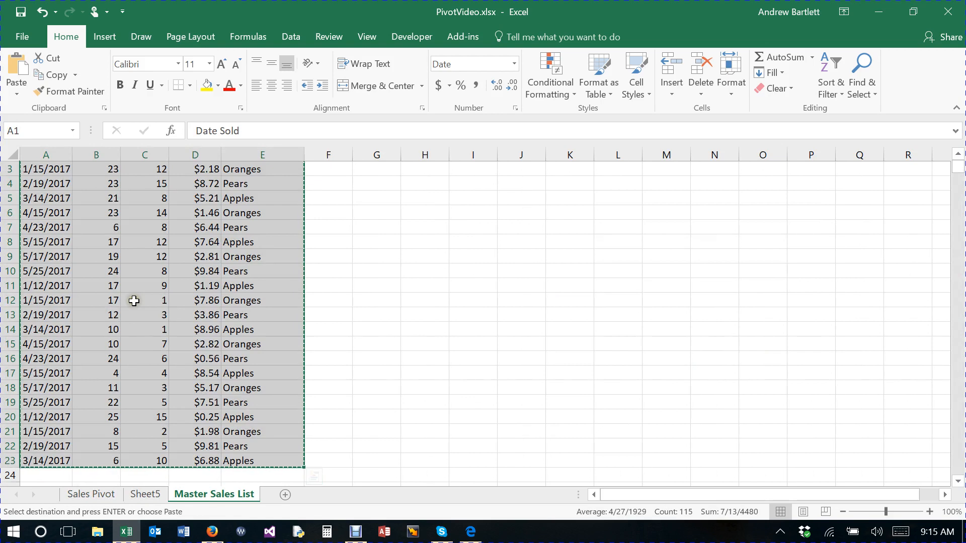
click(324, 307)
scroll(343, 300, up, 1)
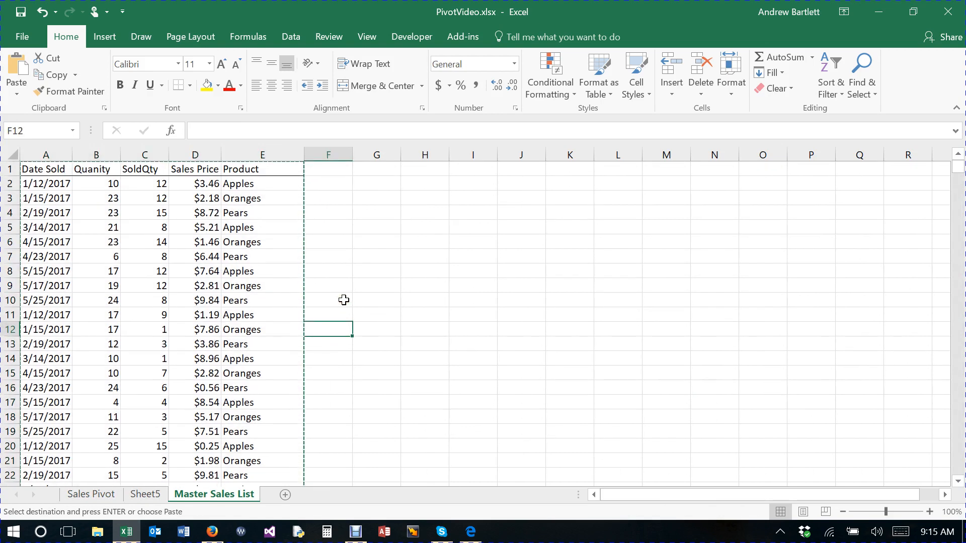
click(273, 212)
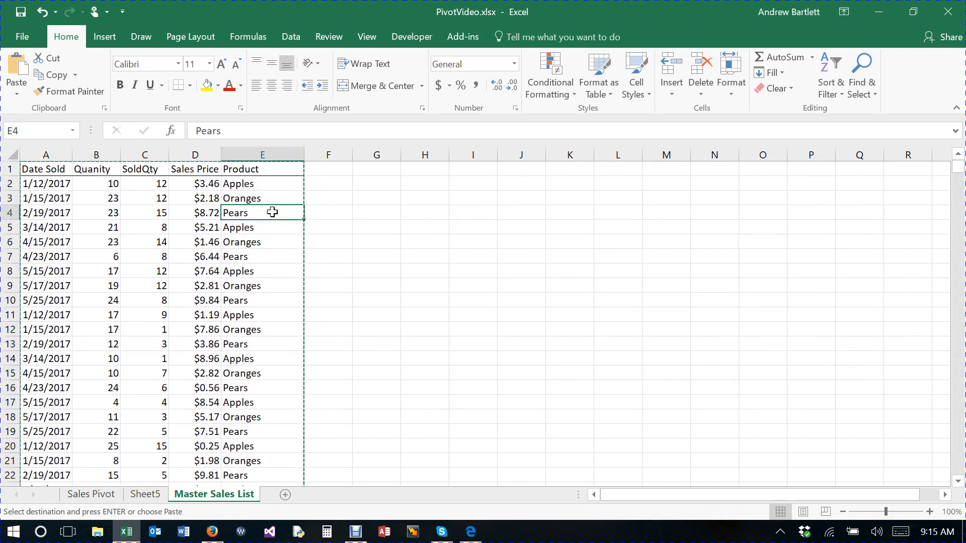
key(Escape)
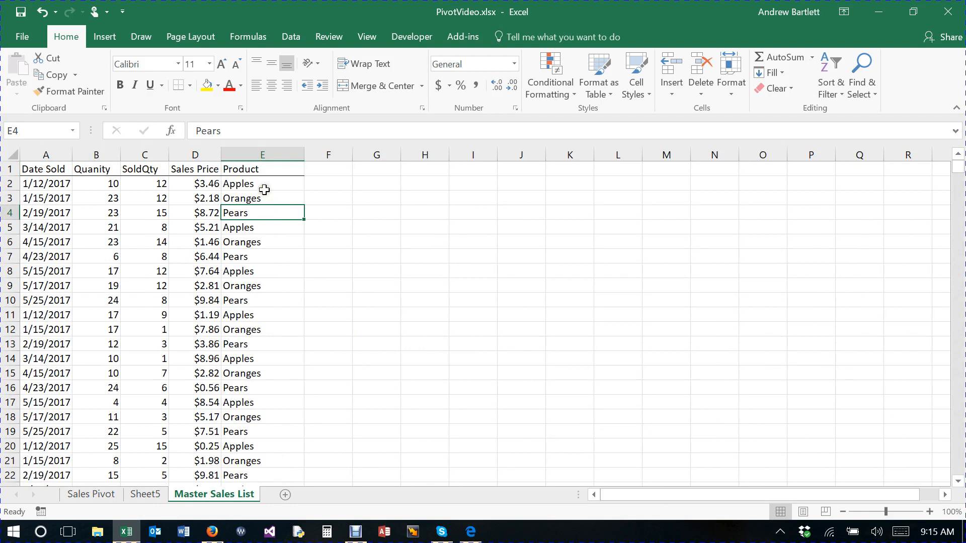
click(281, 184)
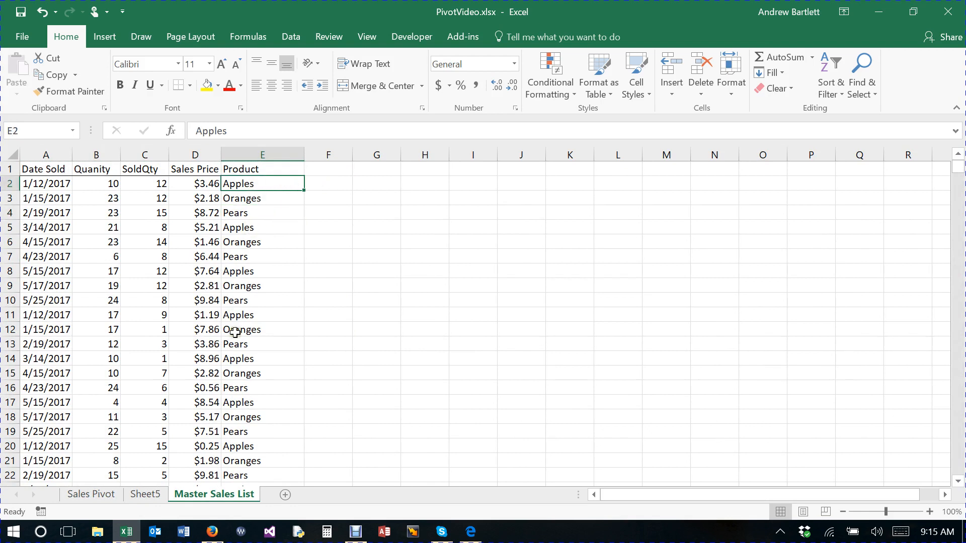
- List Apples, Oranges and Pears in cells H2:H4 and autofit the width of the Product column E
click(403, 181)
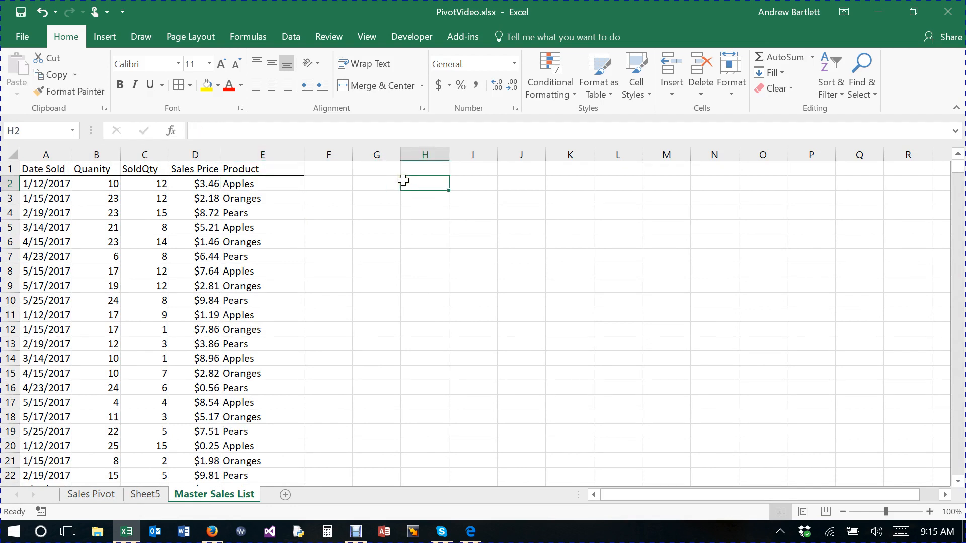
text(Apples)
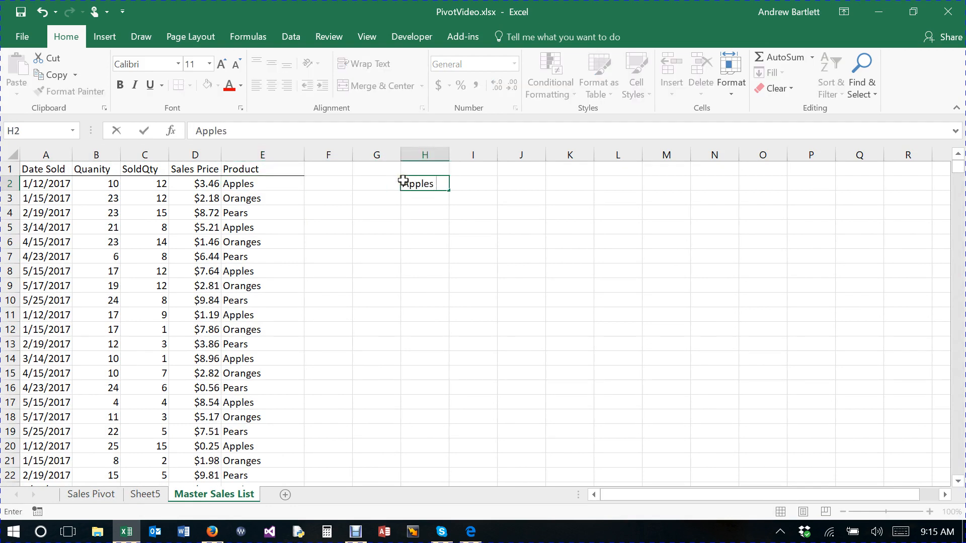
key(Return)
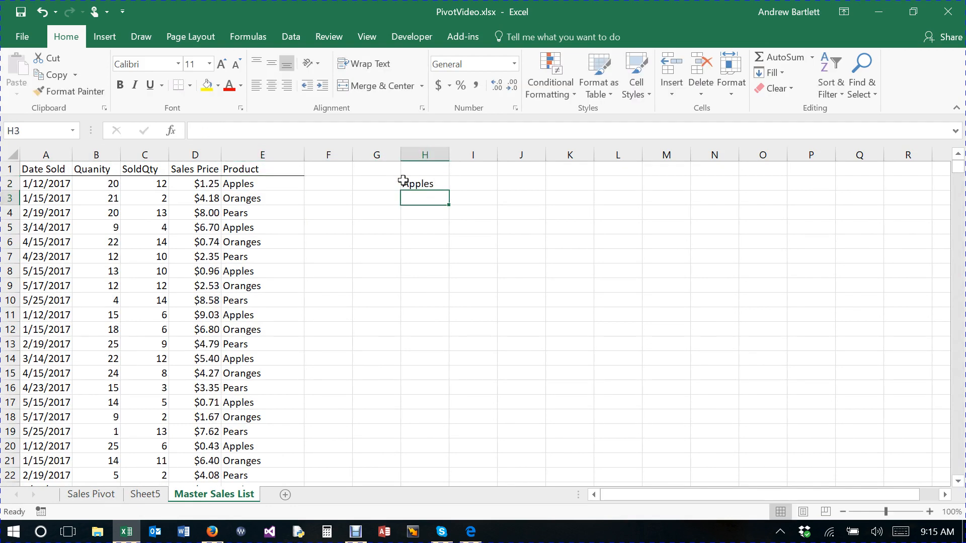
text(Oranges)
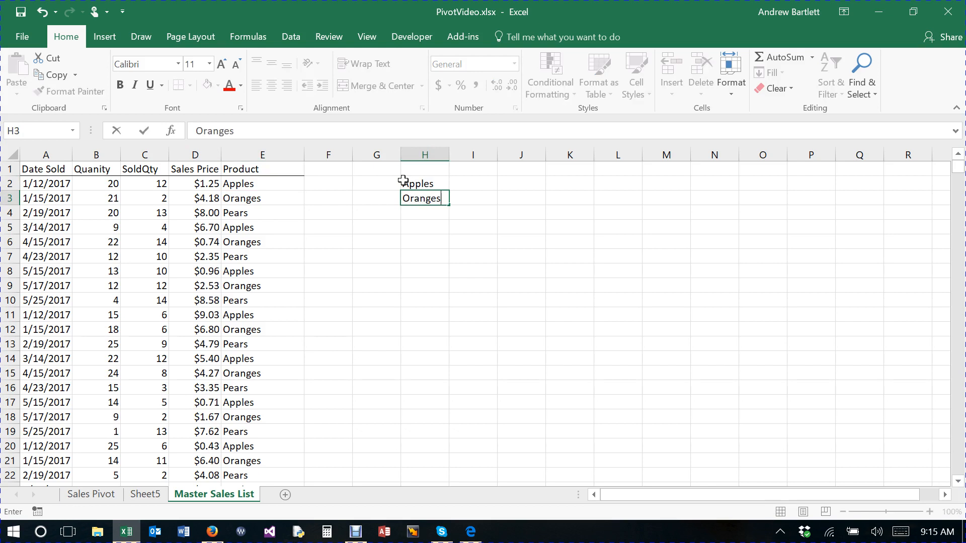
key(Return)
text(Pe)
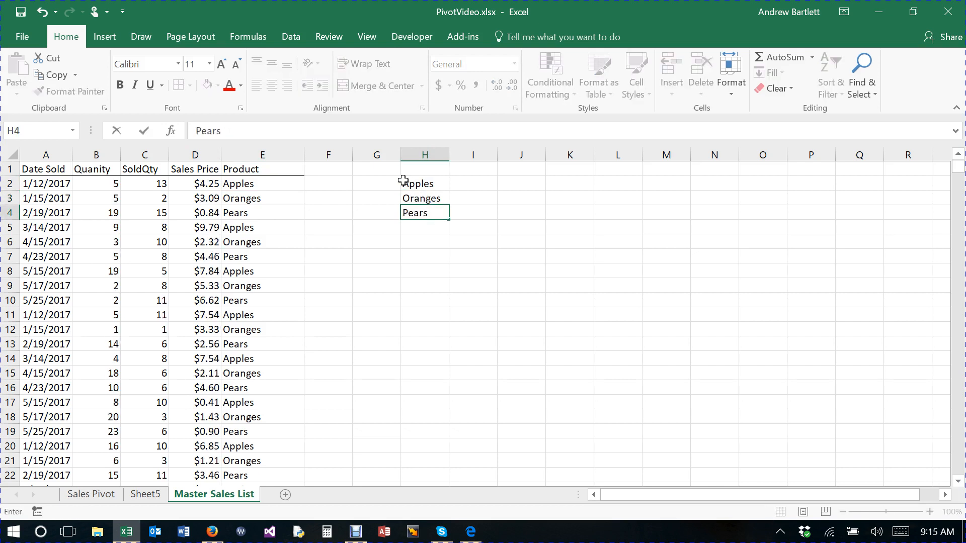
text(ars)
click(380, 211)
drag(414, 184, 420, 212)
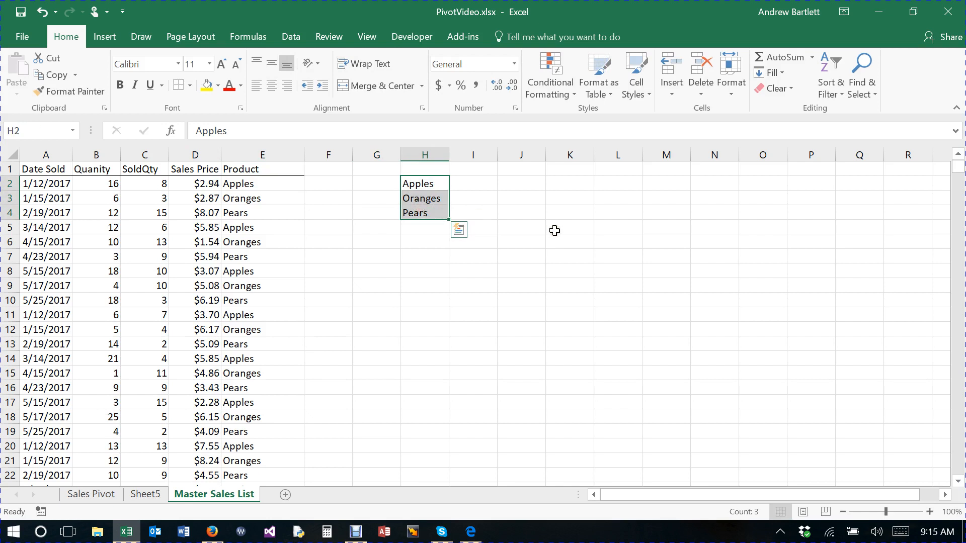
double_click(305, 152)
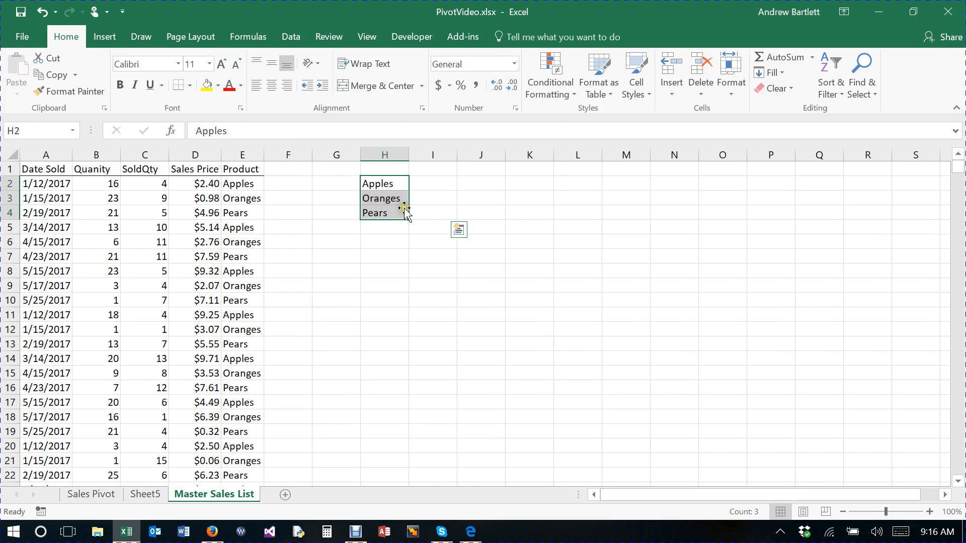
- Enter the prices 2.40 for Apples, 1.50 for Oranges and 1.30 for Pears in cells I2:I4
click(425, 187)
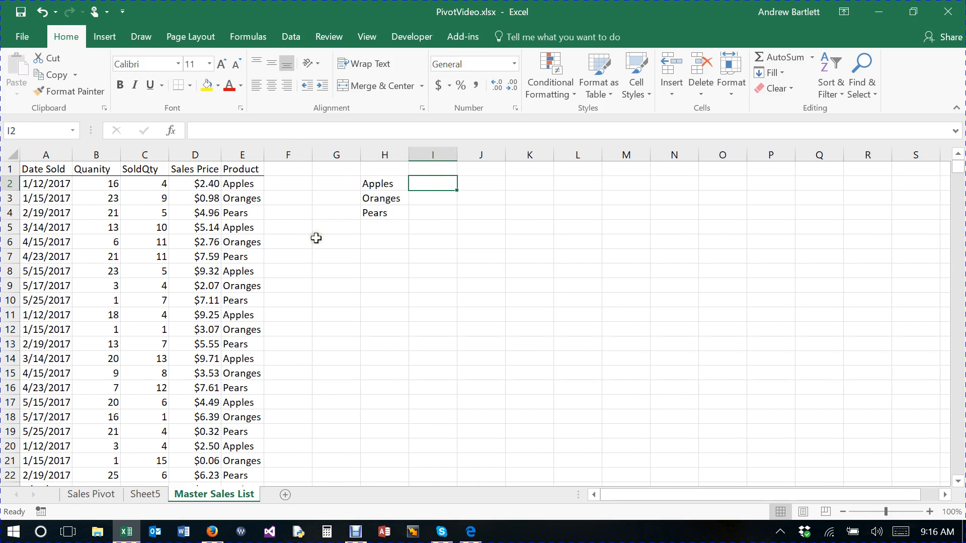
text(2.40)
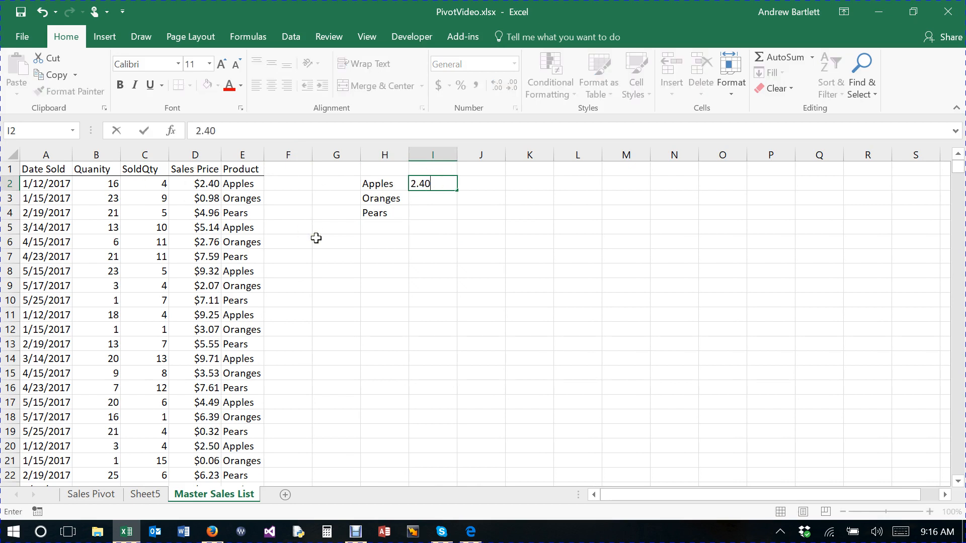
click(429, 198)
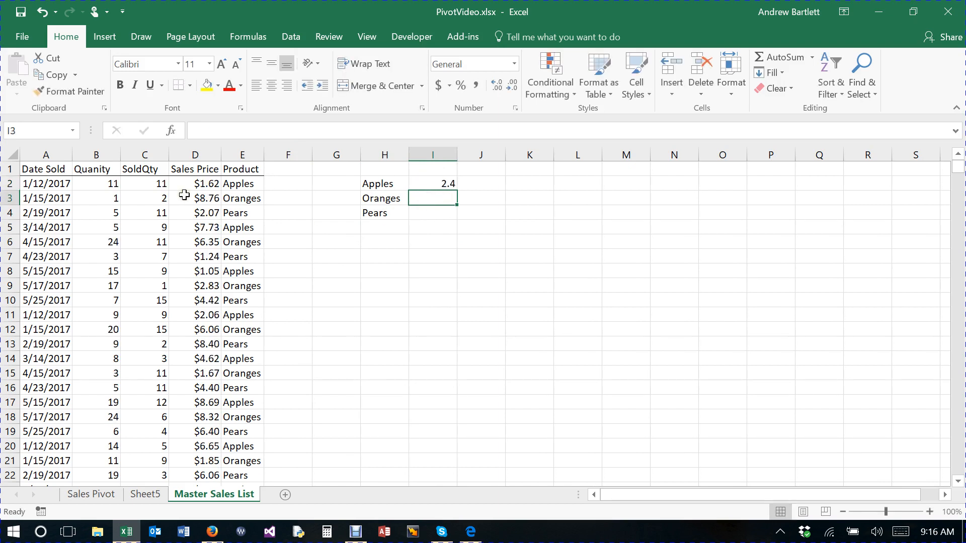
text(1.50)
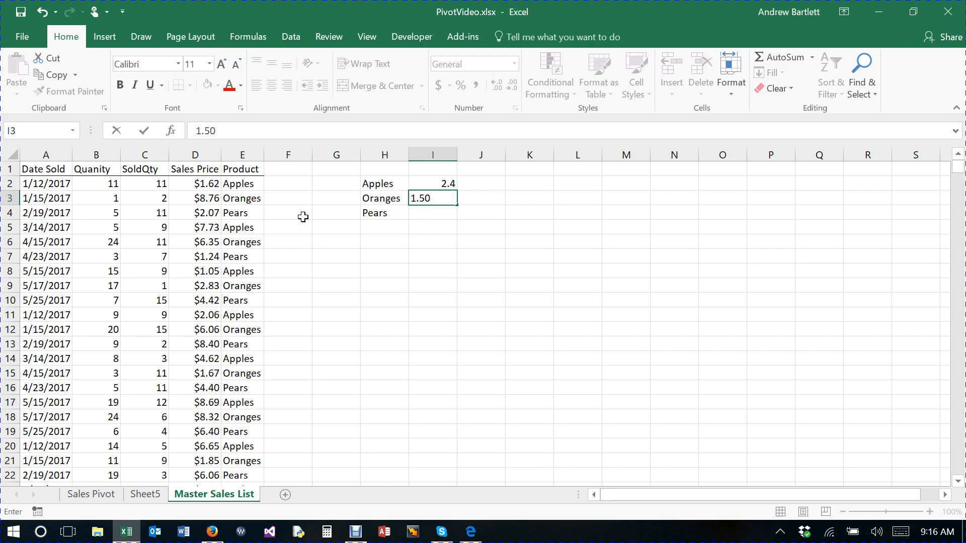
click(436, 219)
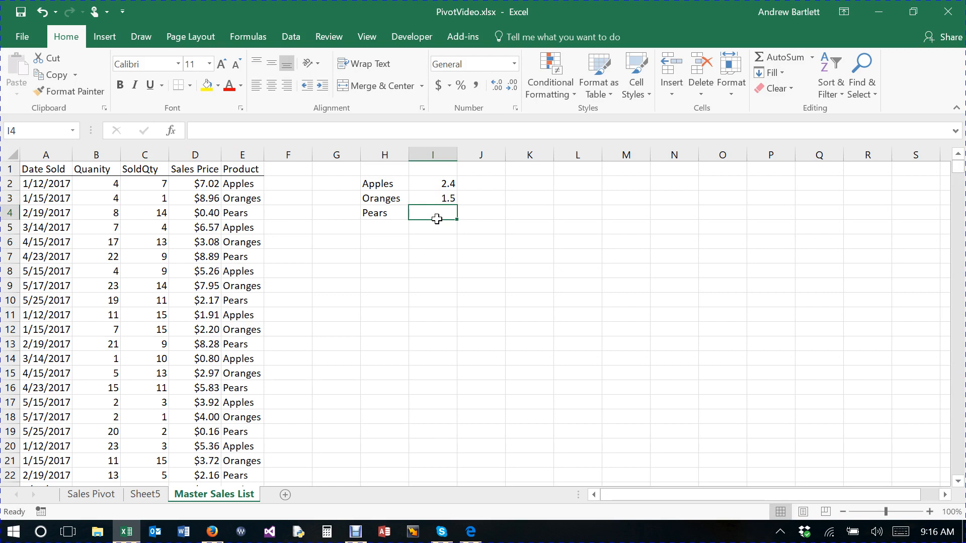
text(1.30)
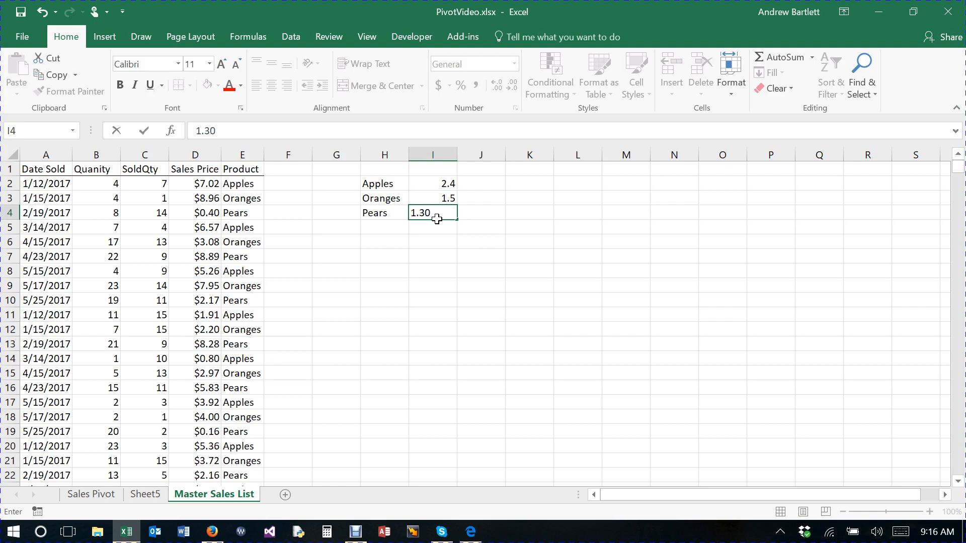
key(Return)
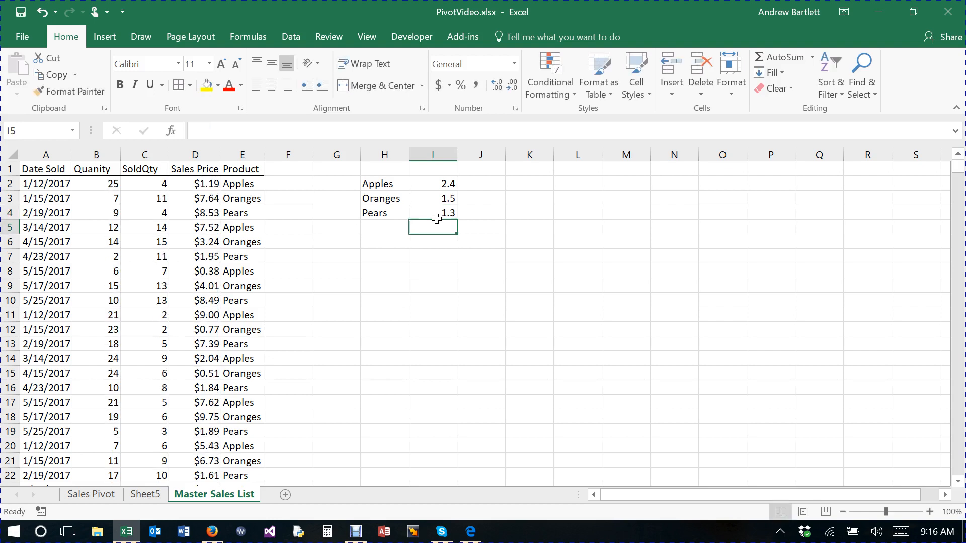
- Try to create a PivotTable on a new worksheet from the non-adjacent columns A to E together with H and I
click(394, 151)
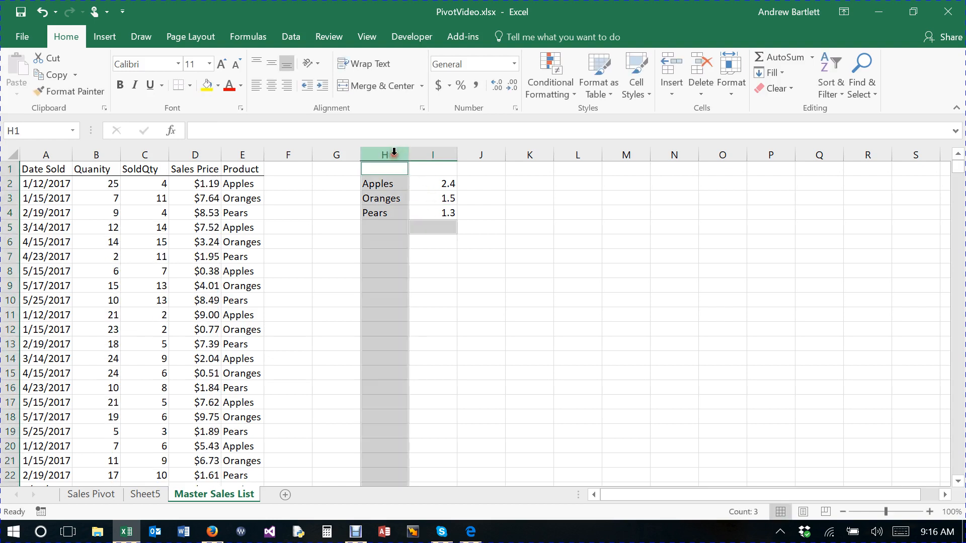
ctrl+click(436, 156)
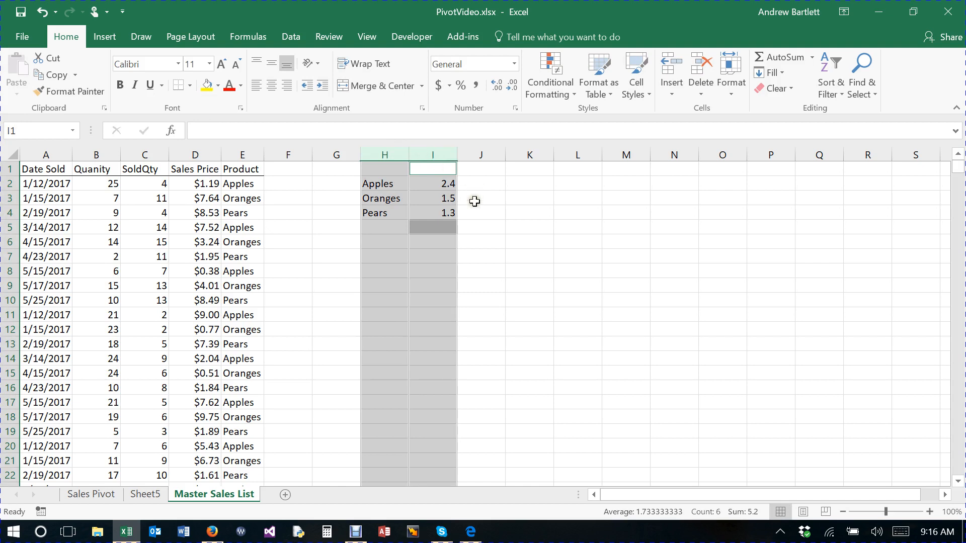
ctrl+click(253, 152)
ctrl+click(192, 151)
ctrl+click(143, 152)
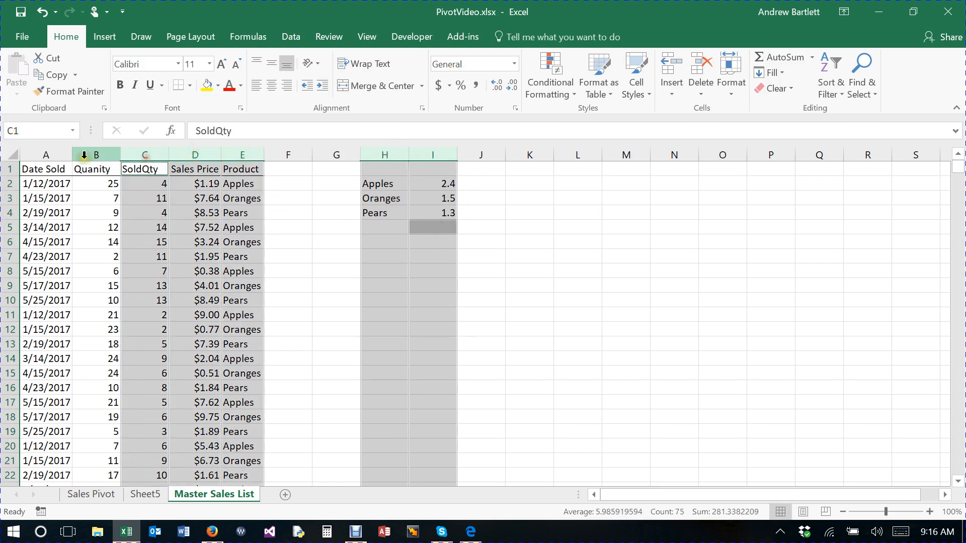
ctrl+click(95, 152)
ctrl+click(53, 151)
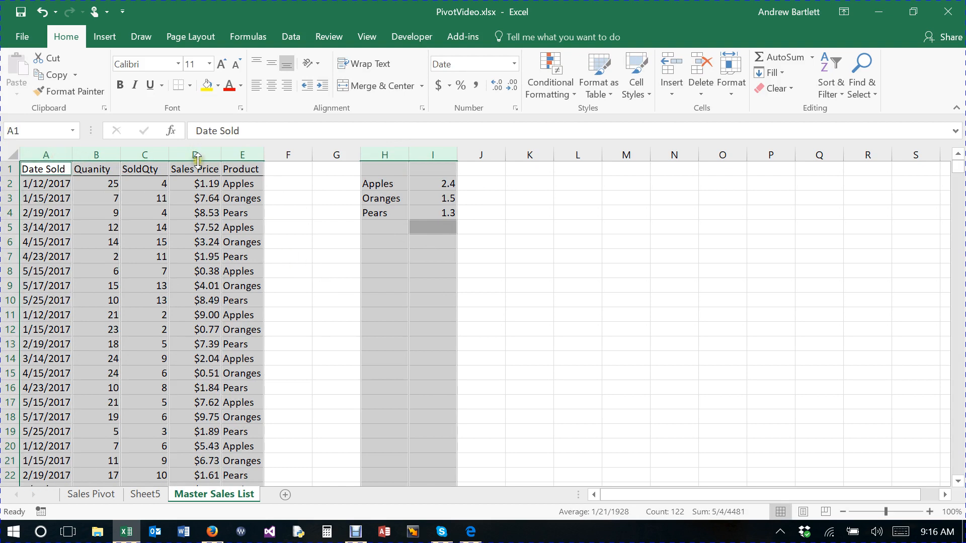
click(108, 37)
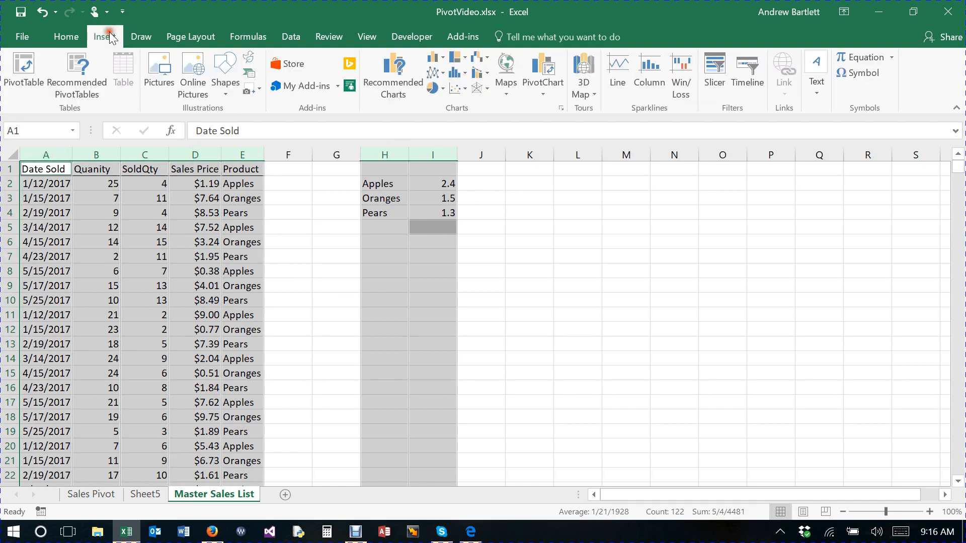
click(29, 69)
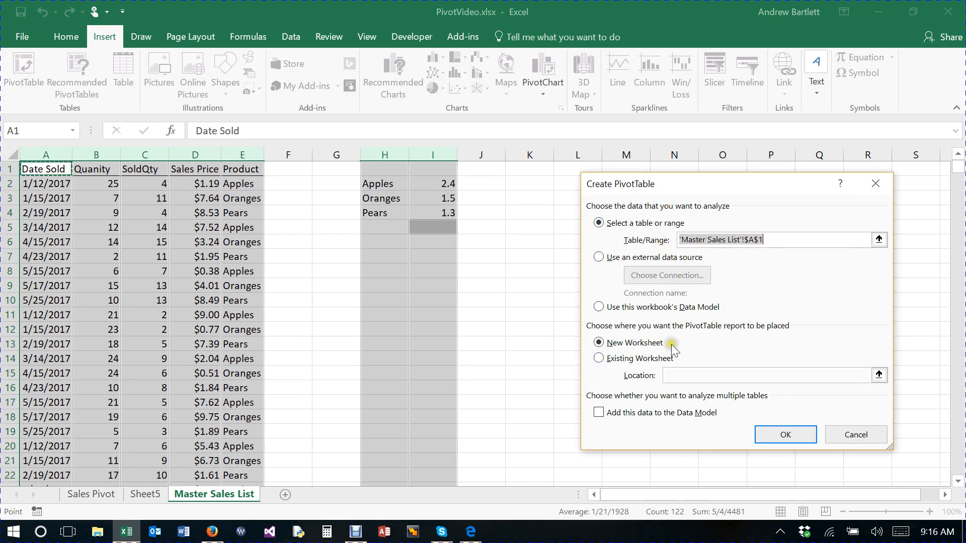
click(786, 437)
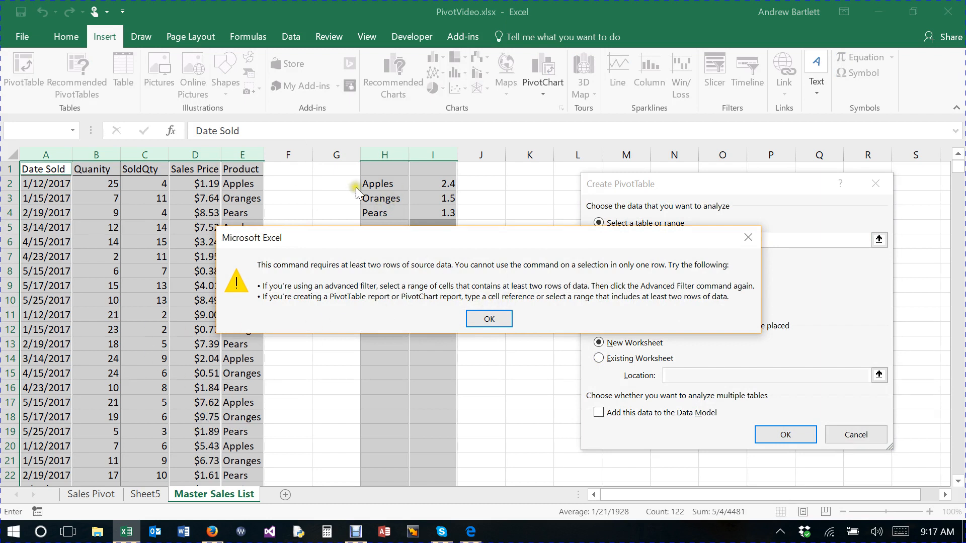
click(488, 318)
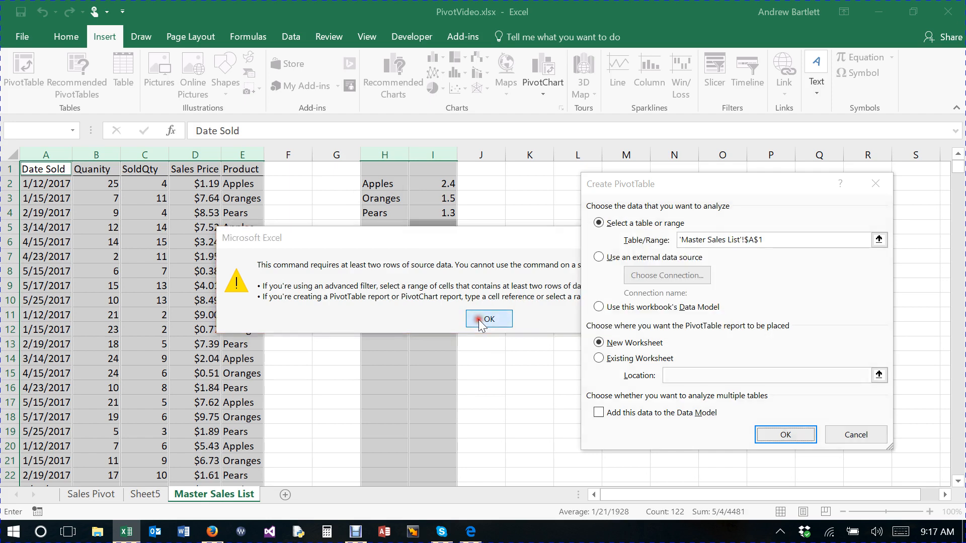
- Cancel the PivotTable creation and deselect the source columns
click(442, 214)
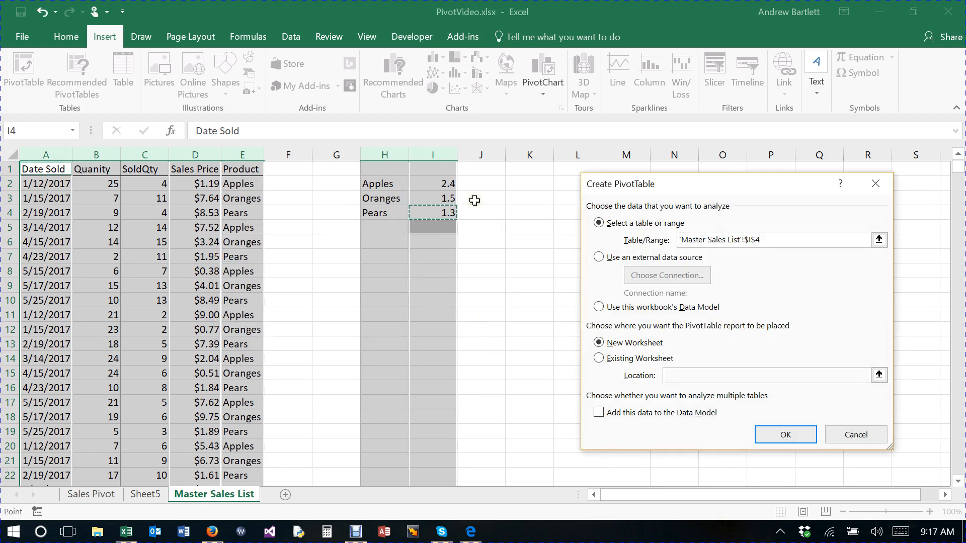
click(876, 184)
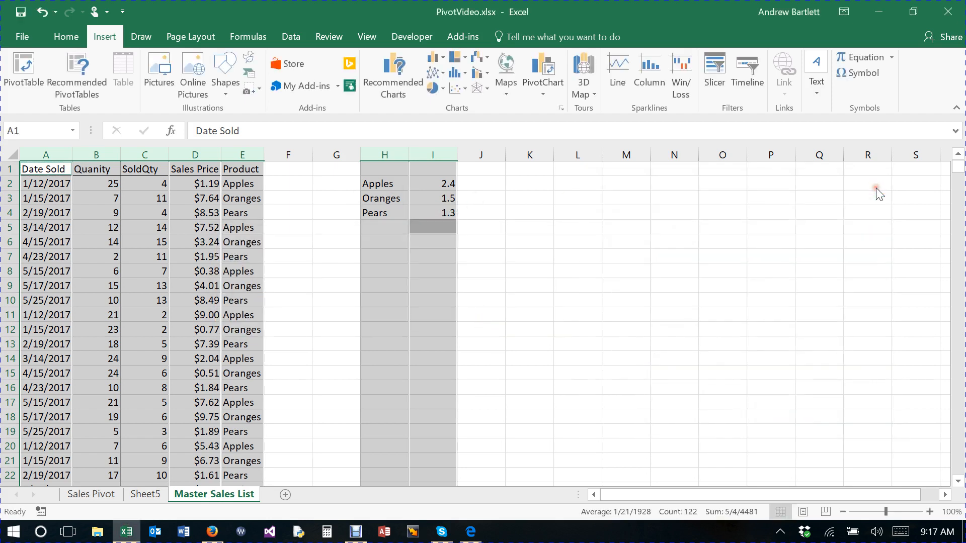
click(562, 231)
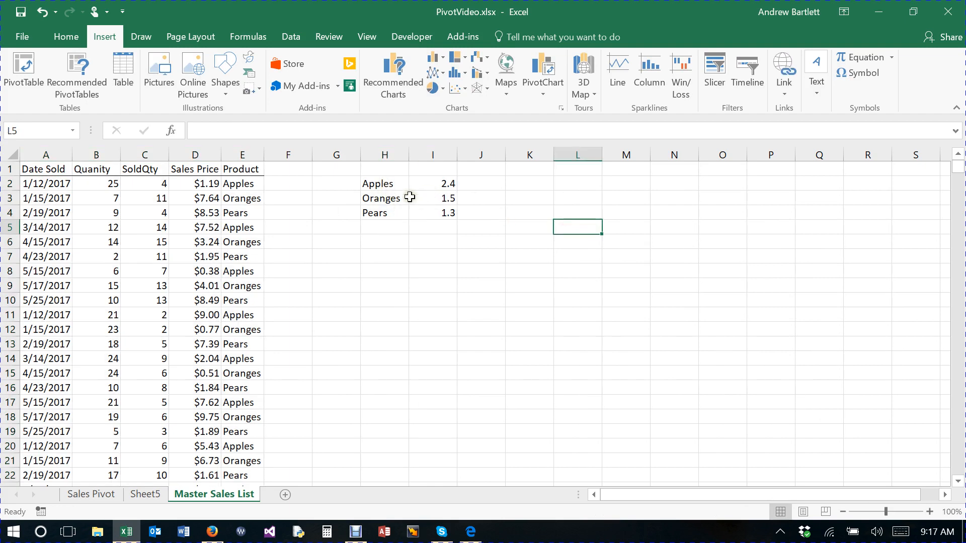
- Format the product prices in cells I2:I4 as Currency
click(445, 186)
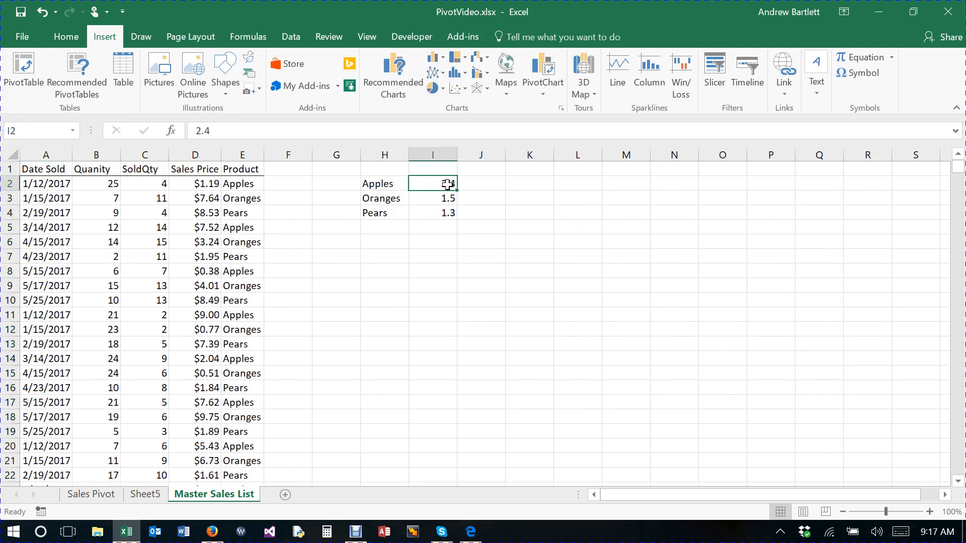
click(79, 36)
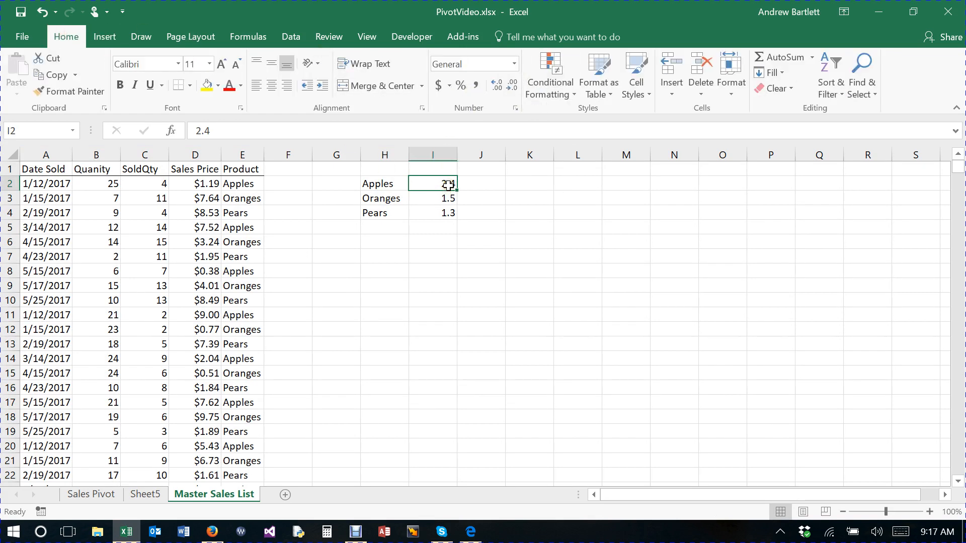
drag(448, 186, 447, 214)
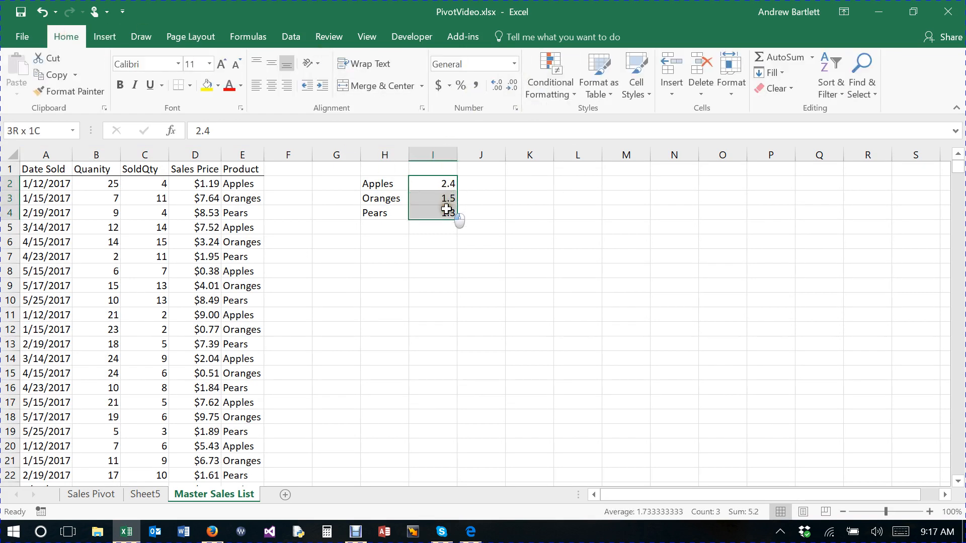
click(513, 63)
click(490, 144)
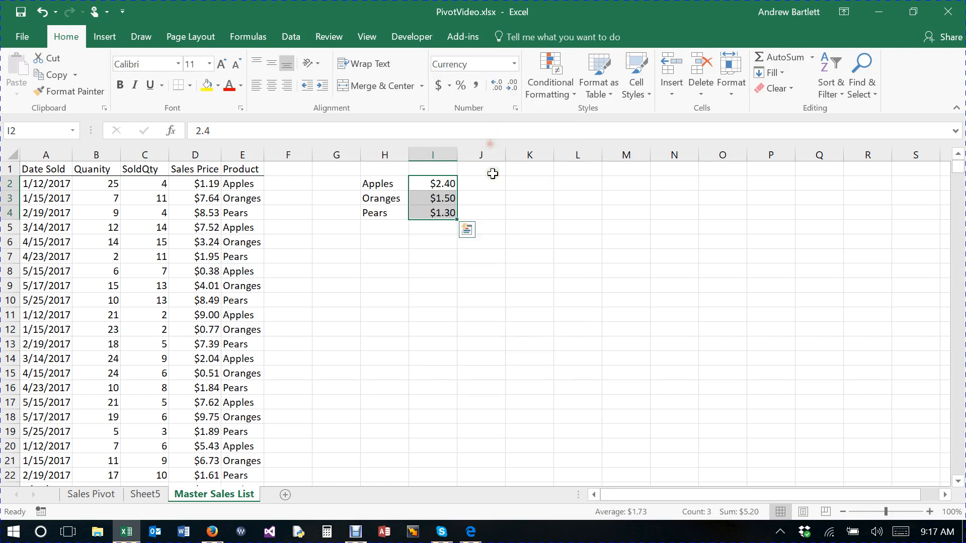
click(492, 195)
click(452, 185)
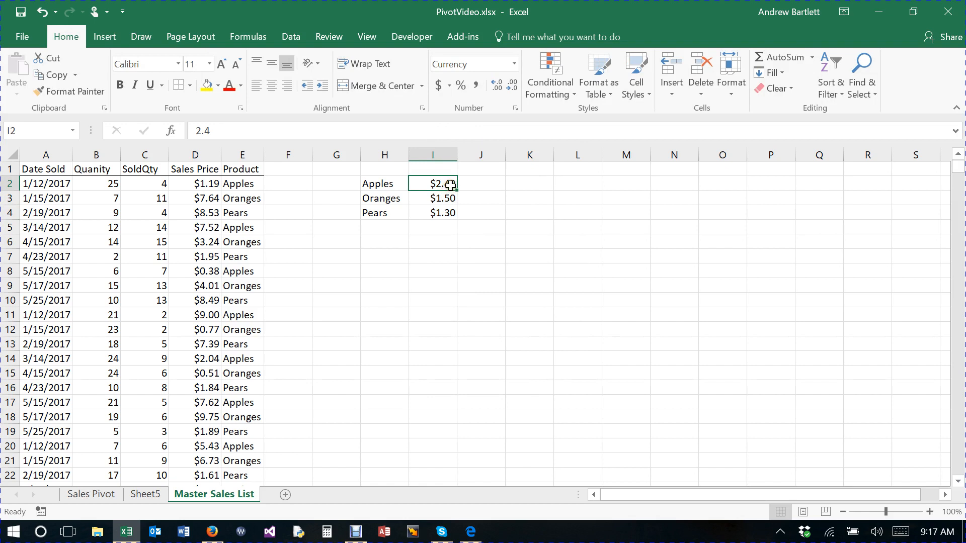
- Enter the formula =I2*D2:D22 in cell J2, multiplying the Apples price by the Sales Price column
click(476, 183)
text(=)
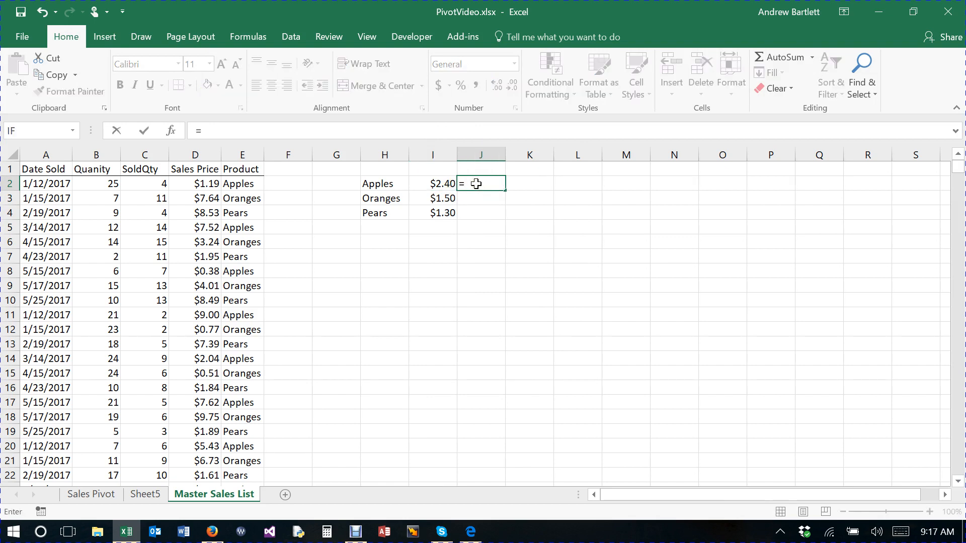
text(Sum)
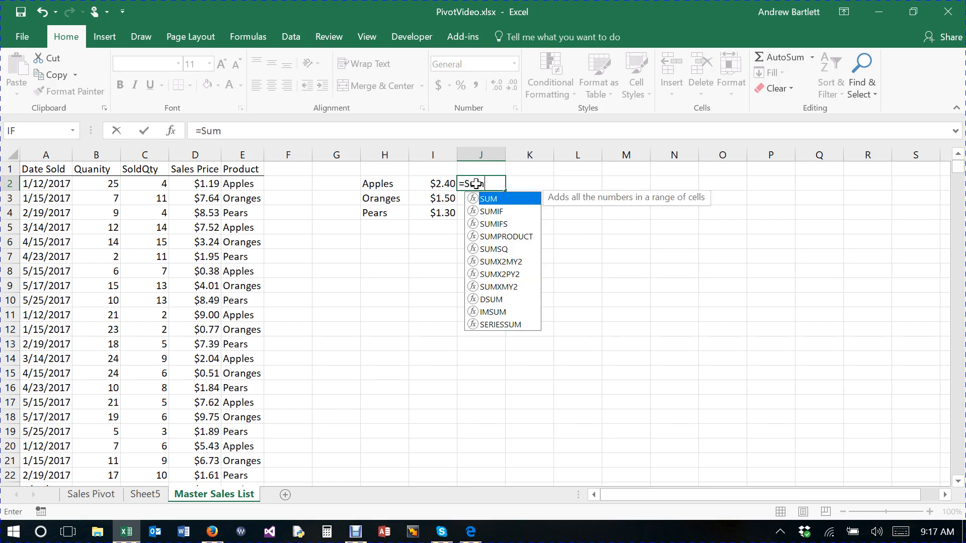
text(()
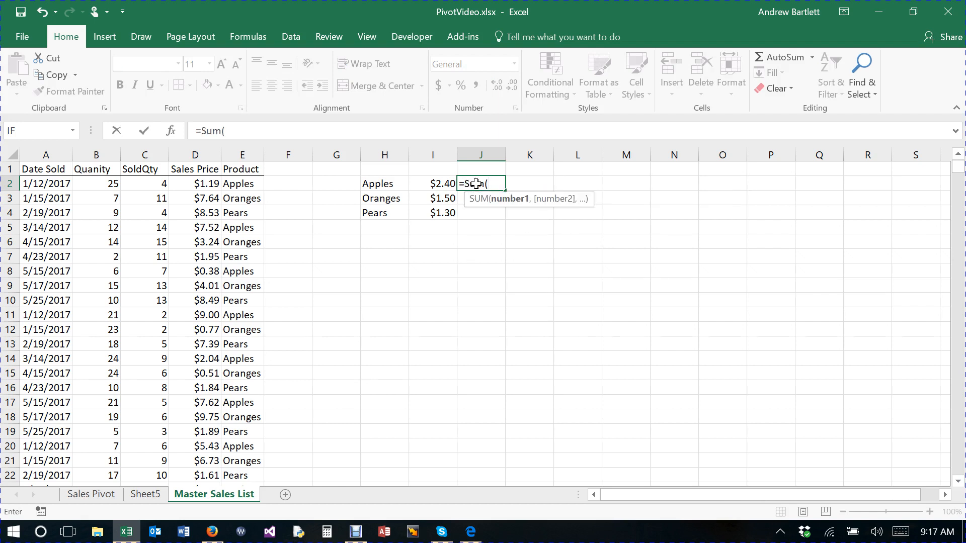
key(BackSpace)
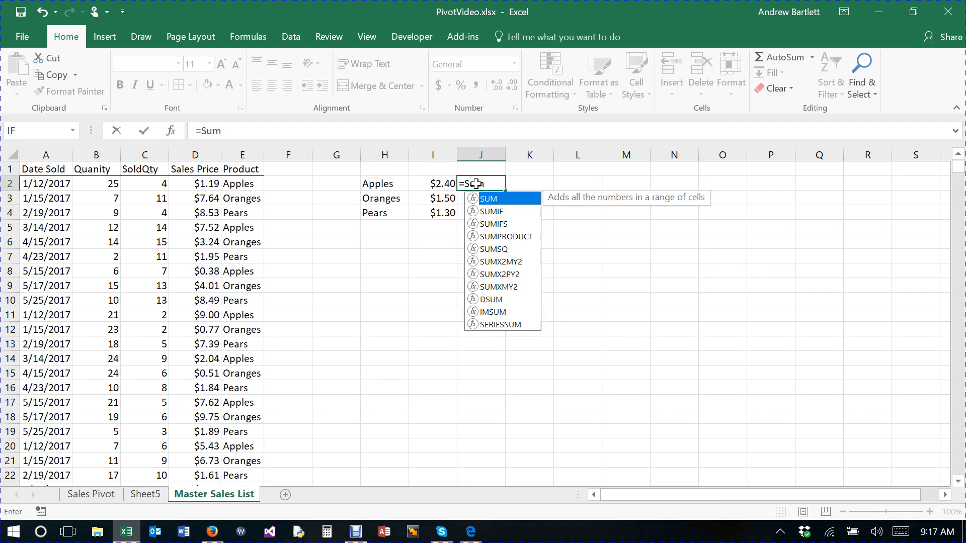
key(BackSpace)
key(BackSpace)
key(BackSpace)
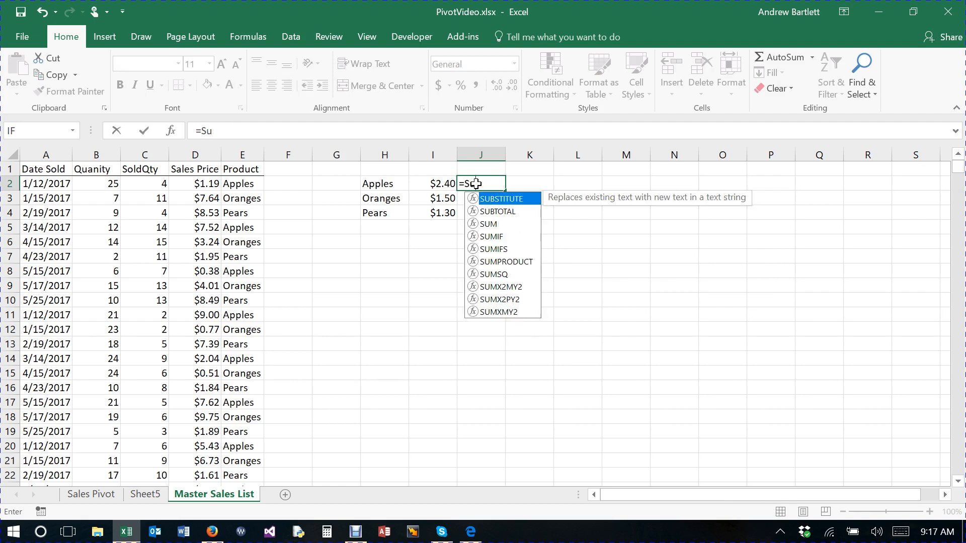
click(445, 184)
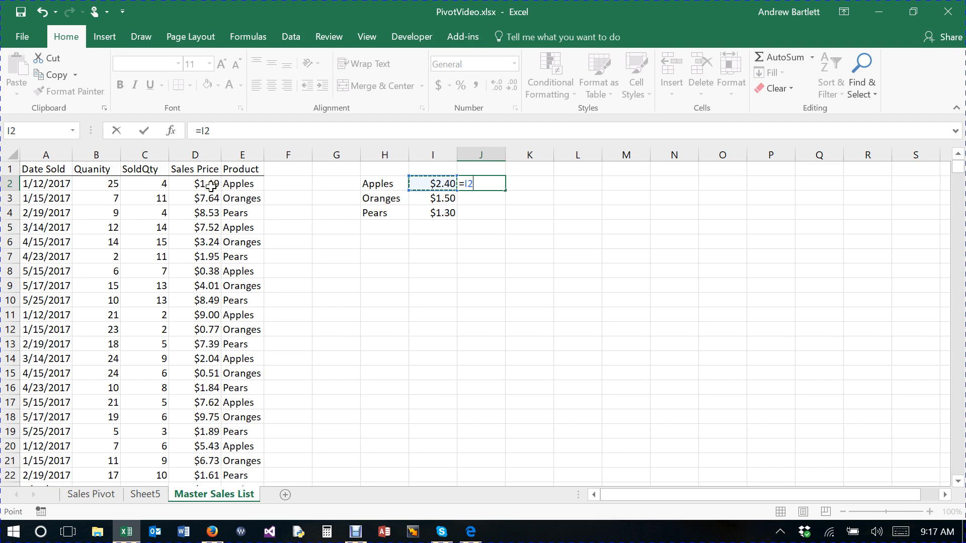
text(*)
drag(210, 183, 198, 477)
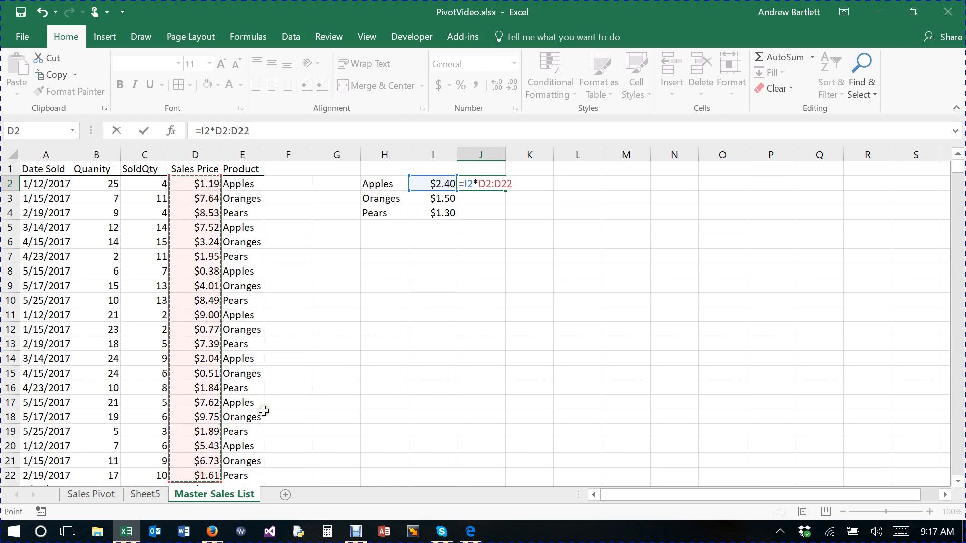
text())
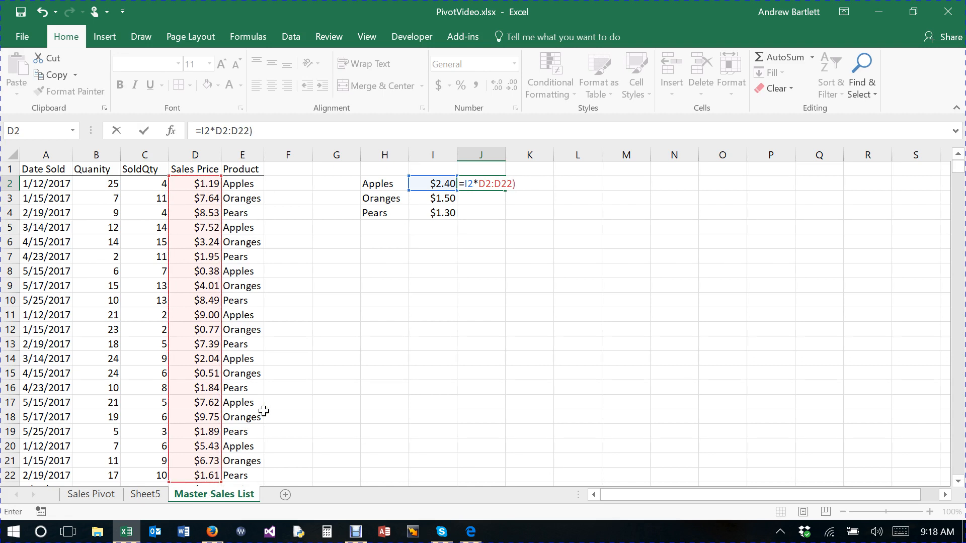
key(Return)
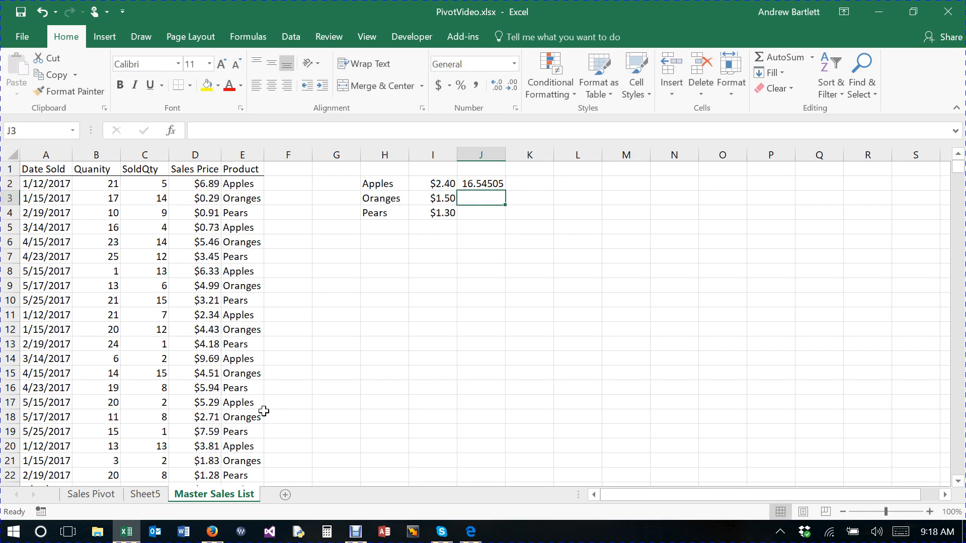
- Clear the product names, prices and formula from cells H2:J4
click(491, 186)
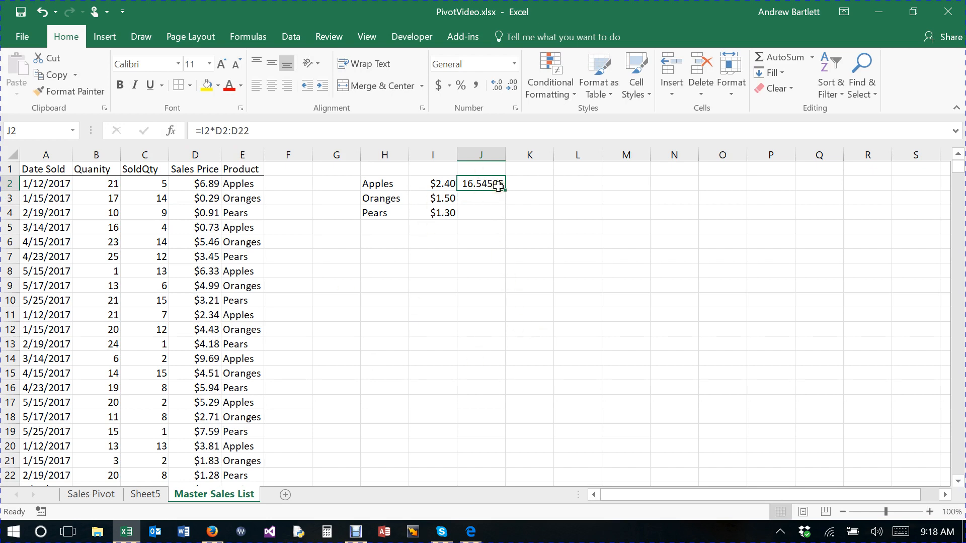
drag(364, 189, 480, 215)
key(Delete)
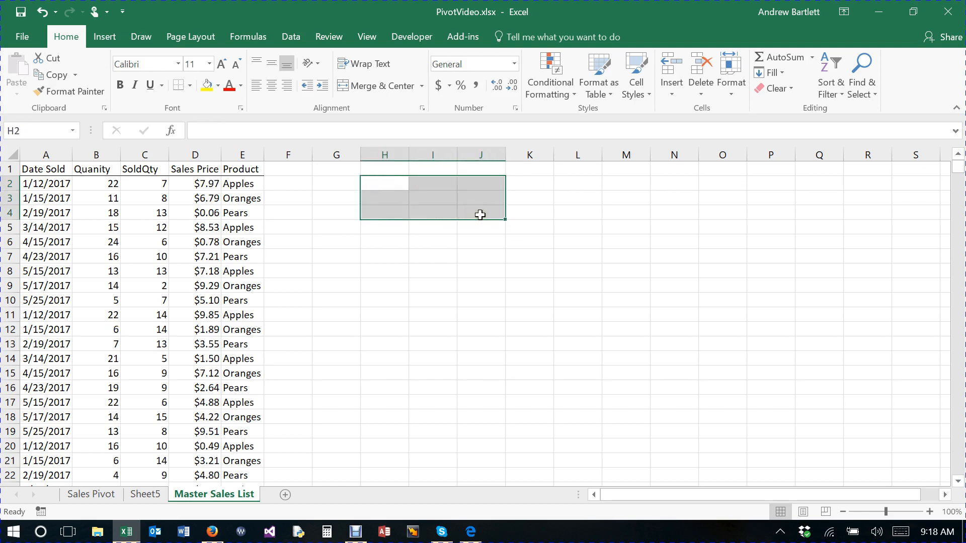
click(321, 180)
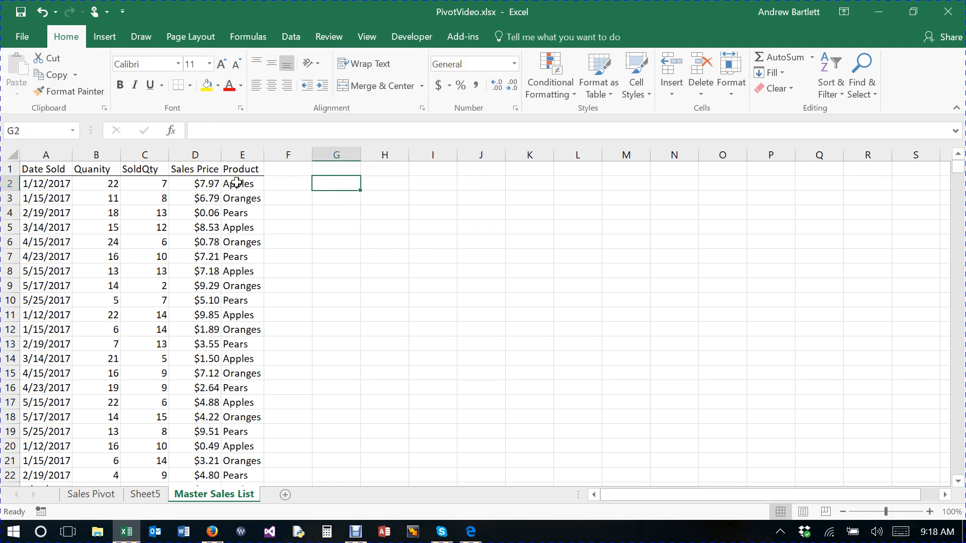
- Review the rows of the Master Sales List from the headers down to the last entry
scroll(237, 191, down, 2)
scroll(232, 197, down, 1)
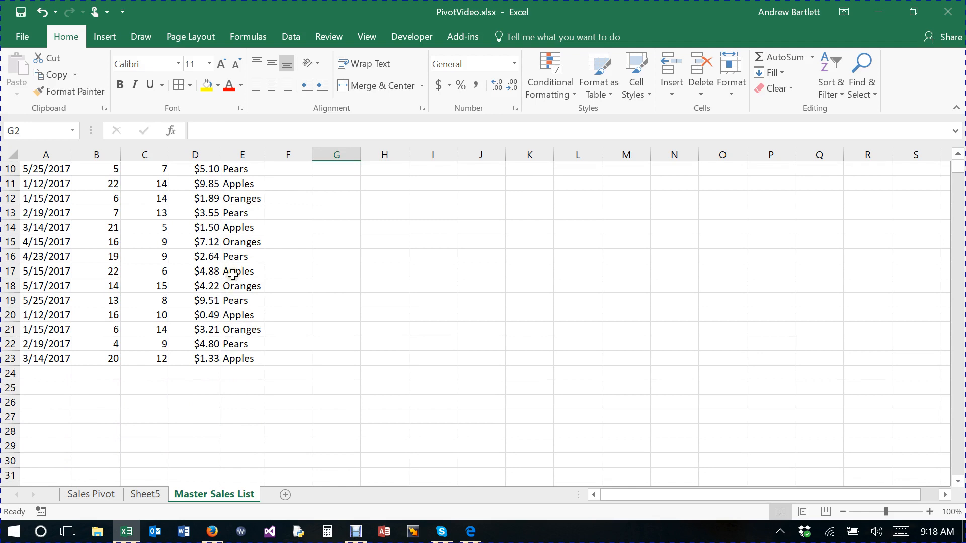
scroll(231, 271, up, 3)
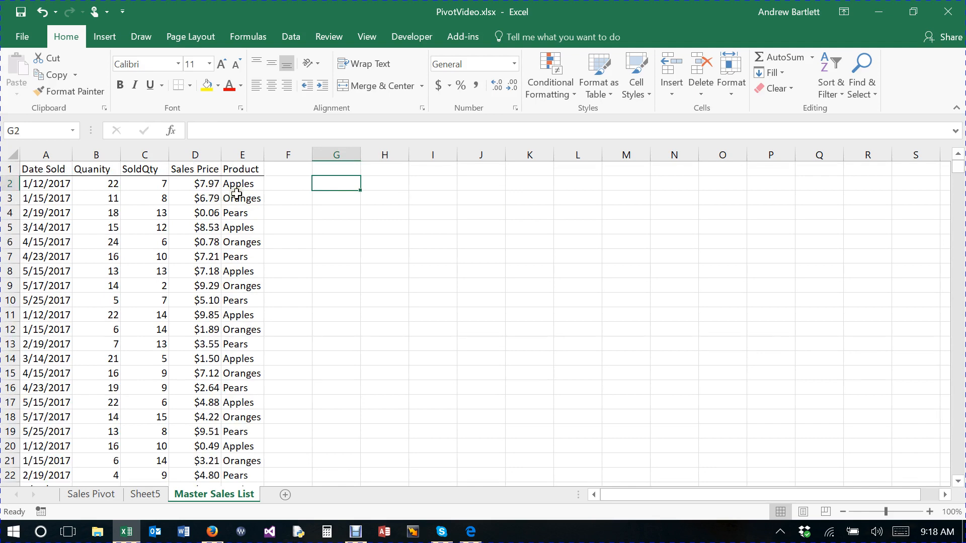
scroll(245, 365, down, 2)
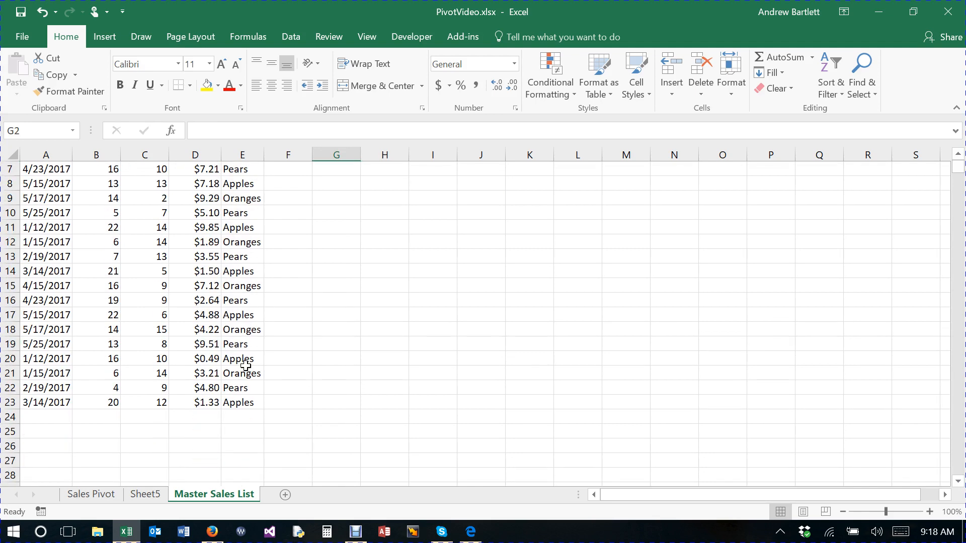
scroll(270, 375, up, 2)
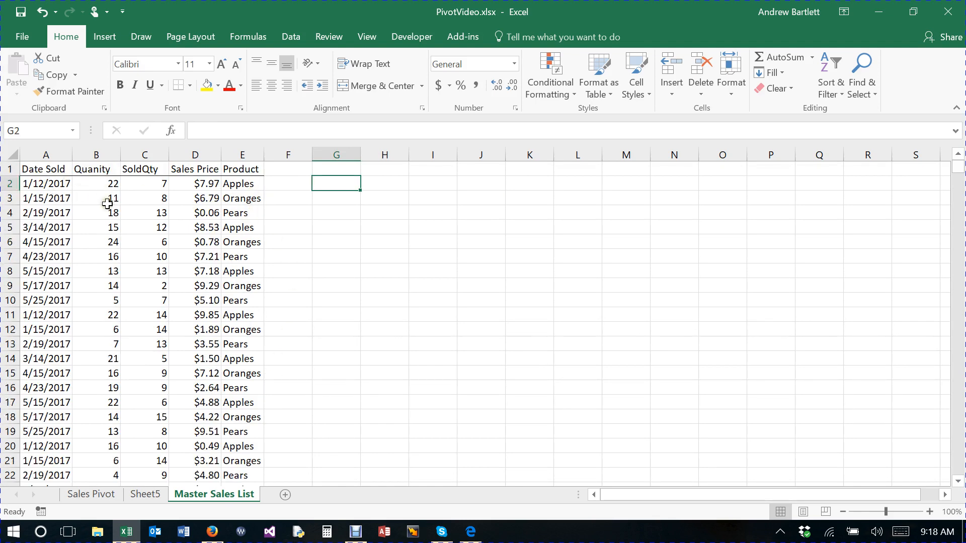
scroll(90, 395, down, 2)
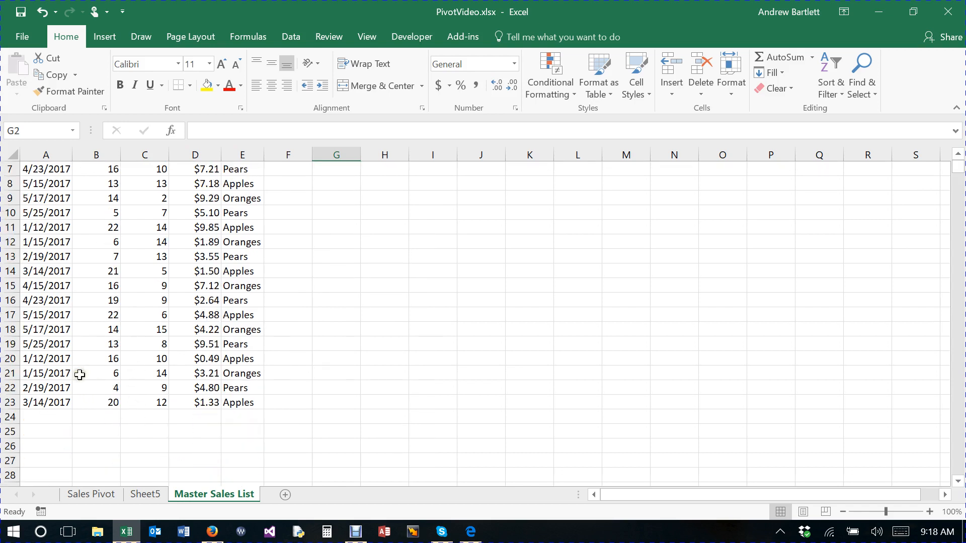
scroll(240, 292, up, 2)
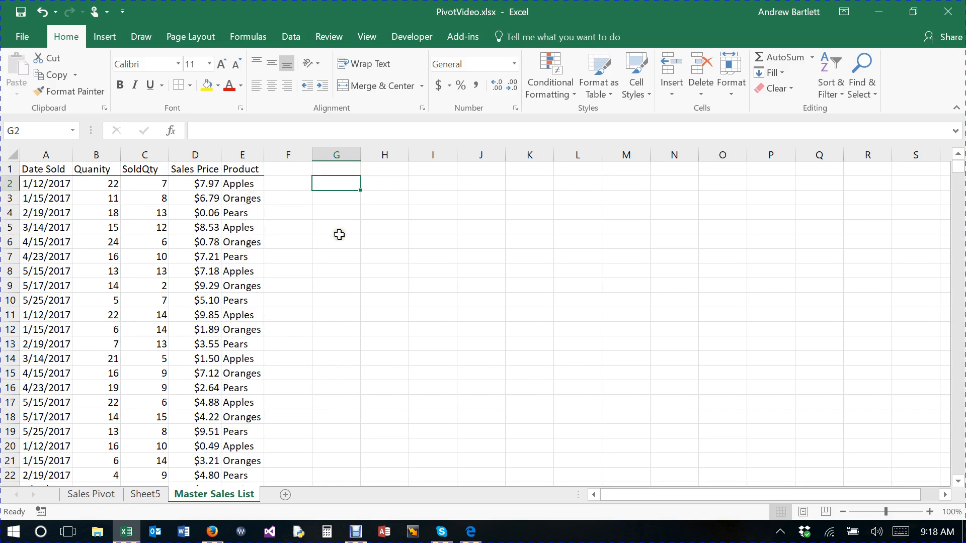
- Select columns A to E, Date Sold through Product, on the Master Sales List sheet
click(144, 495)
click(39, 155)
drag(38, 155, 247, 155)
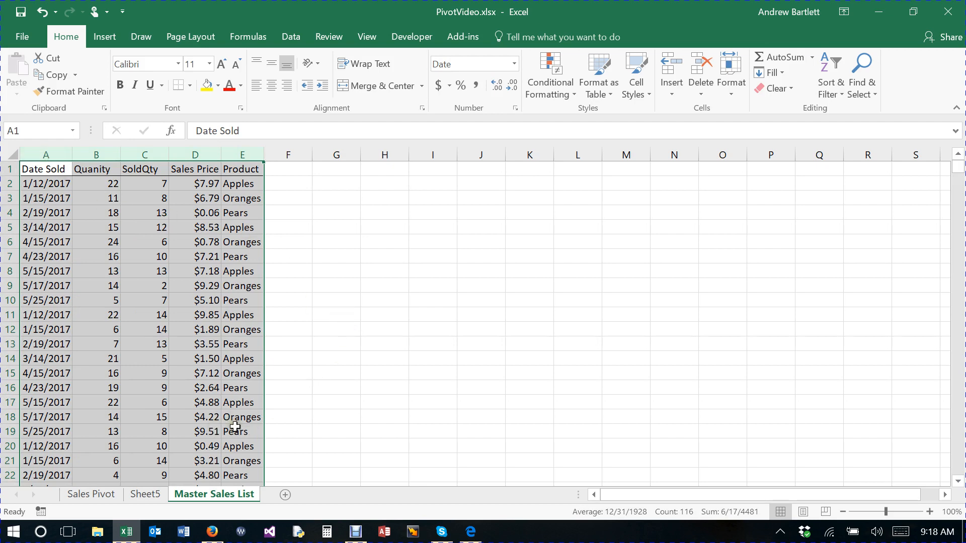
- Examine the sales data on Sheet5, comparing it with the Master Sales List and Sales Pivot sheets
click(155, 494)
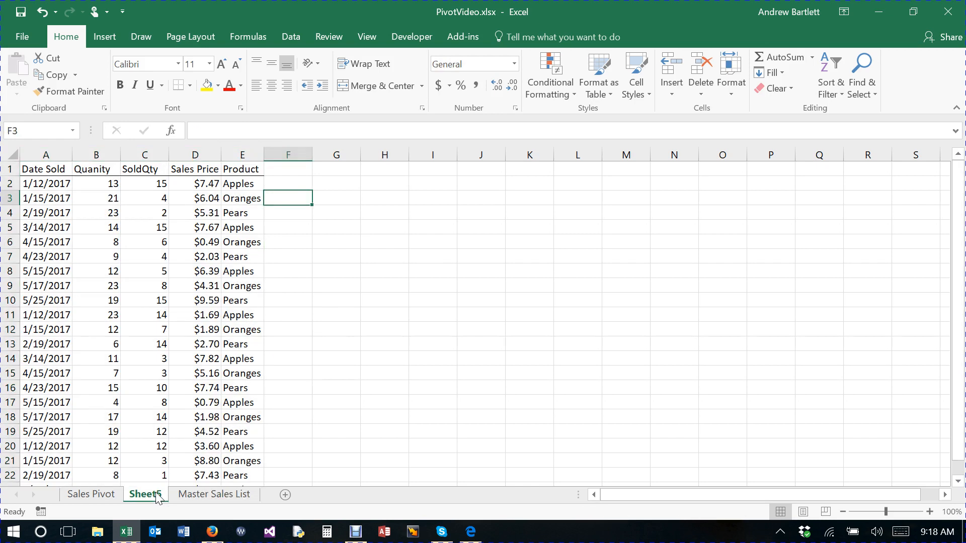
click(303, 286)
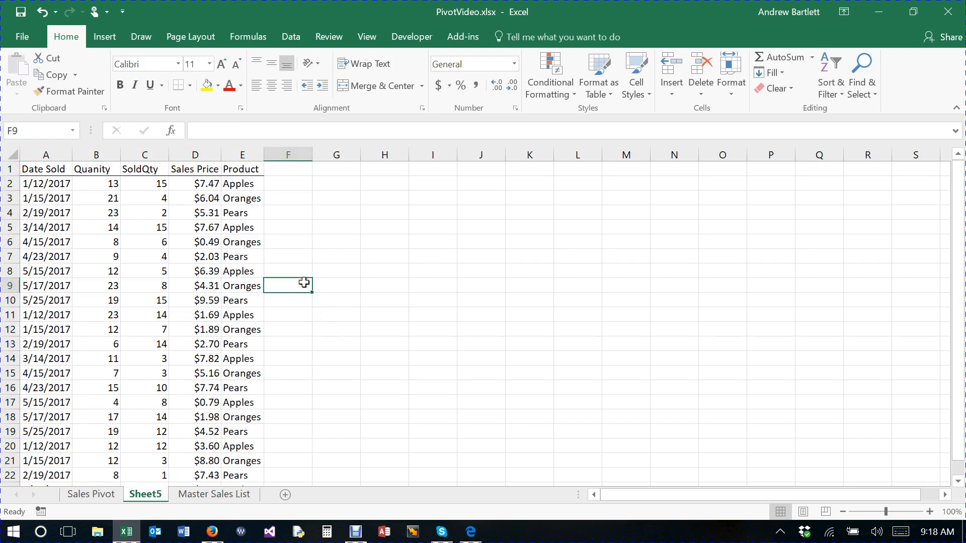
click(206, 495)
click(148, 494)
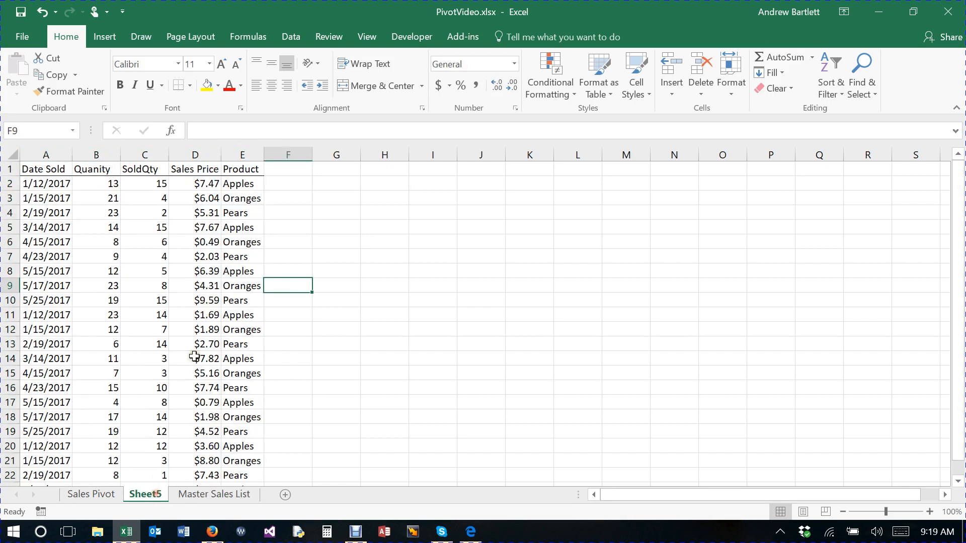
click(278, 202)
click(101, 225)
click(64, 200)
click(240, 223)
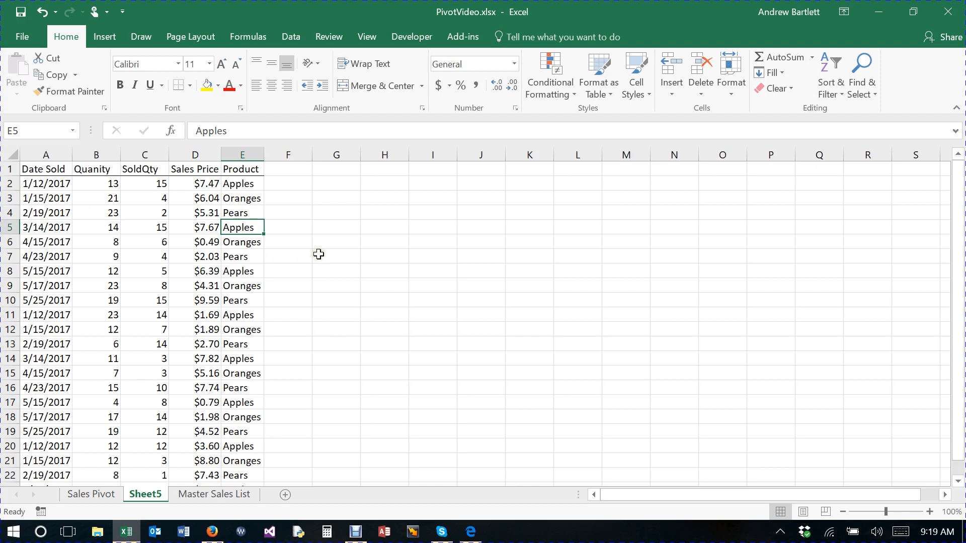
scroll(319, 254, down, 2)
click(88, 494)
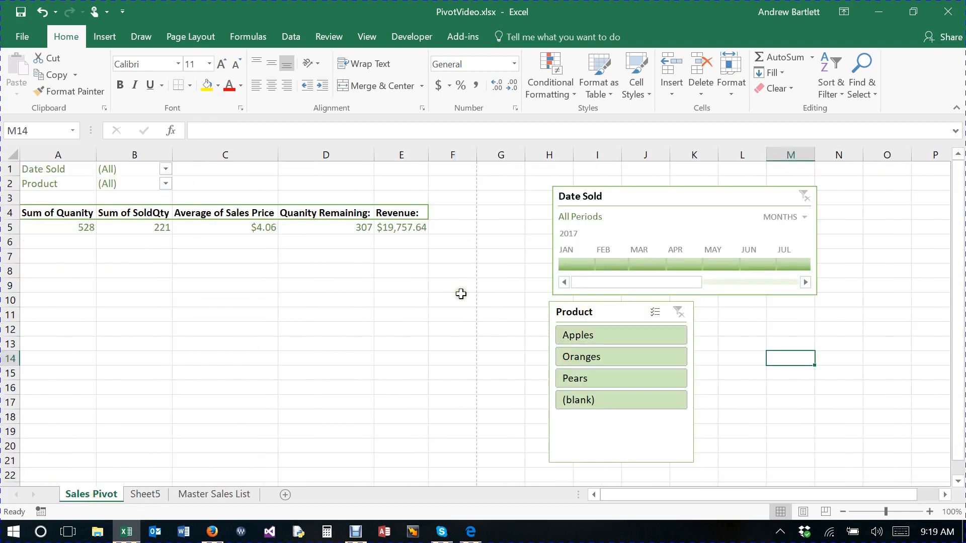
click(144, 494)
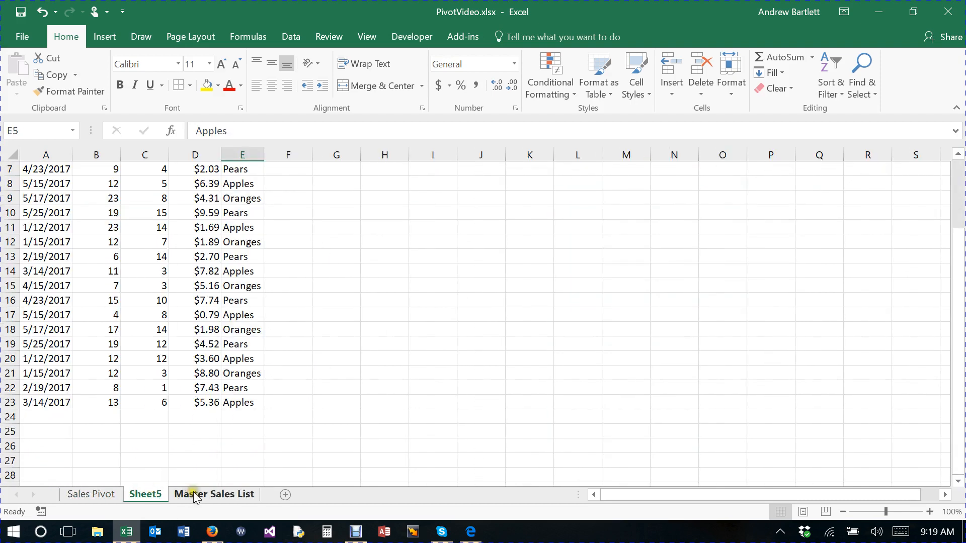
scroll(312, 336, up, 2)
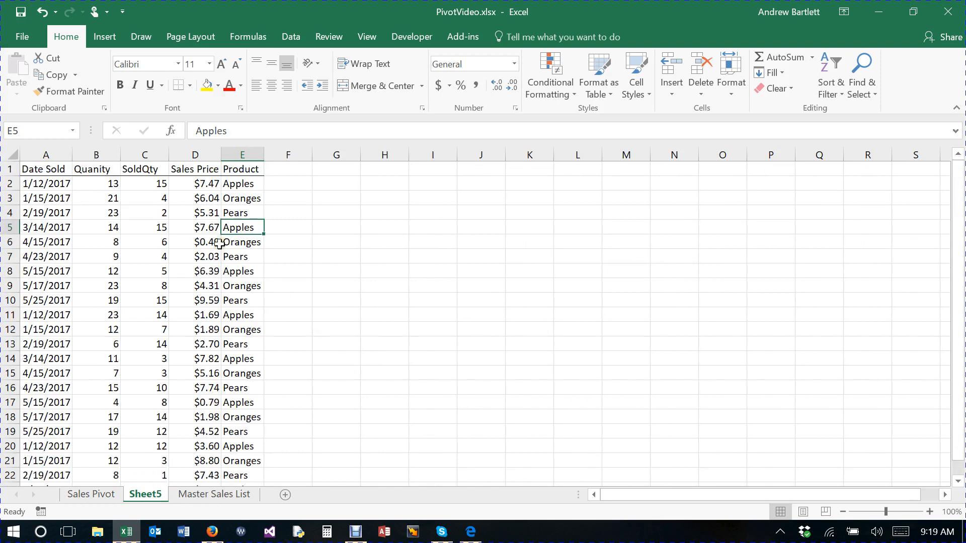
- Create a PivotTable on a new worksheet from columns A to E of Sheet5
click(43, 150)
key(shift+Right)
key(shift+Right)
key(shift+Right)
key(shift+Right)
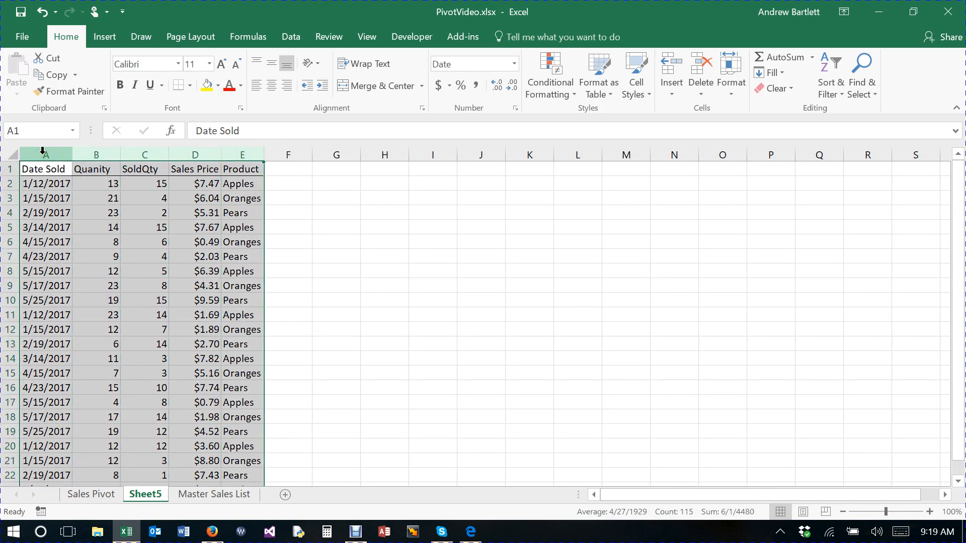
click(102, 40)
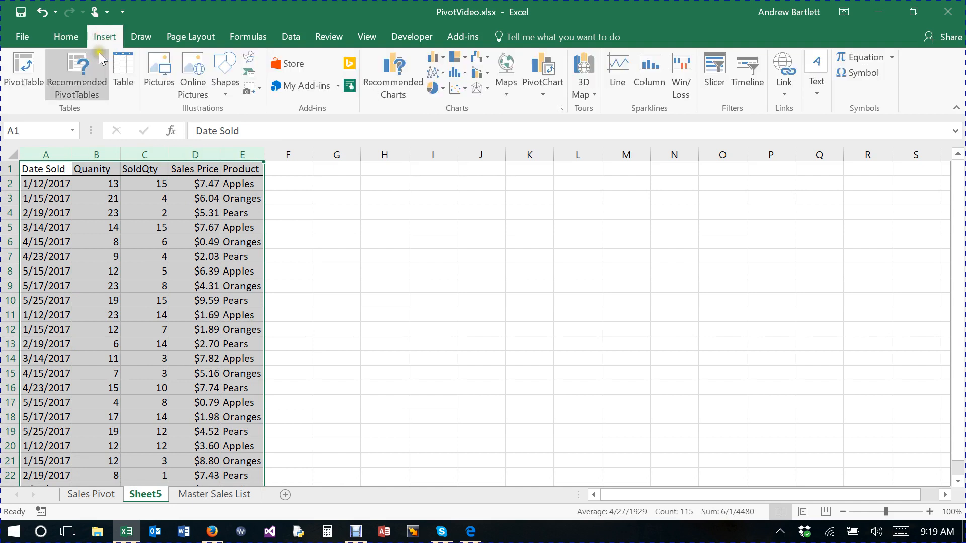
click(27, 71)
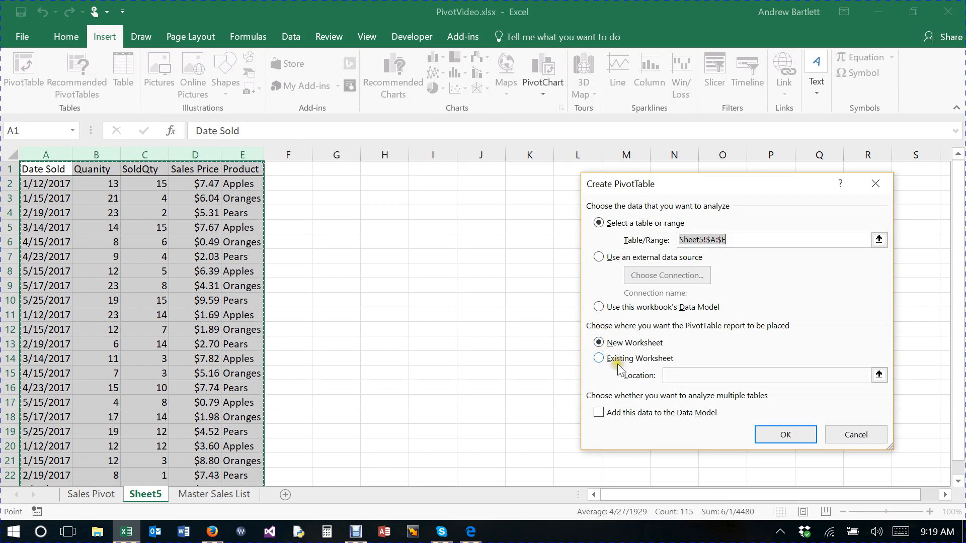
click(599, 358)
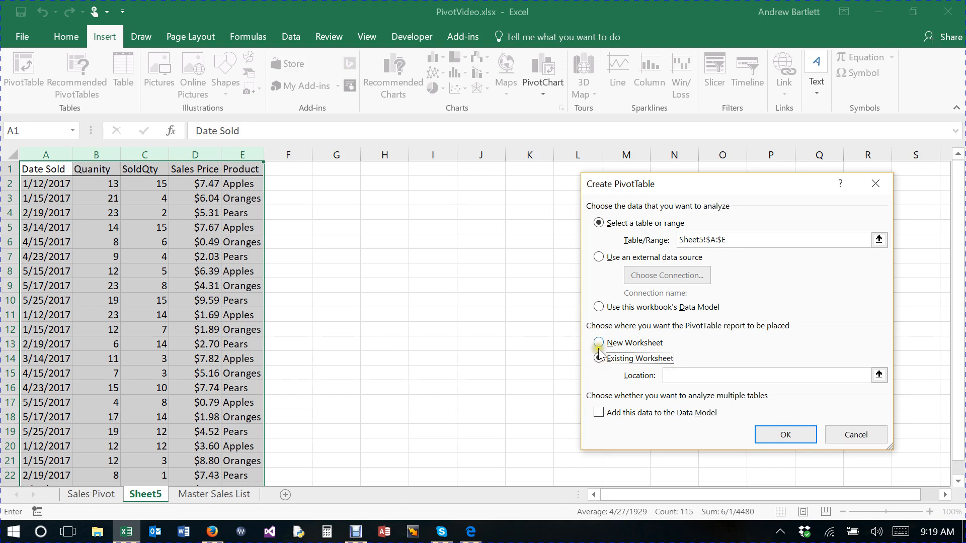
click(599, 343)
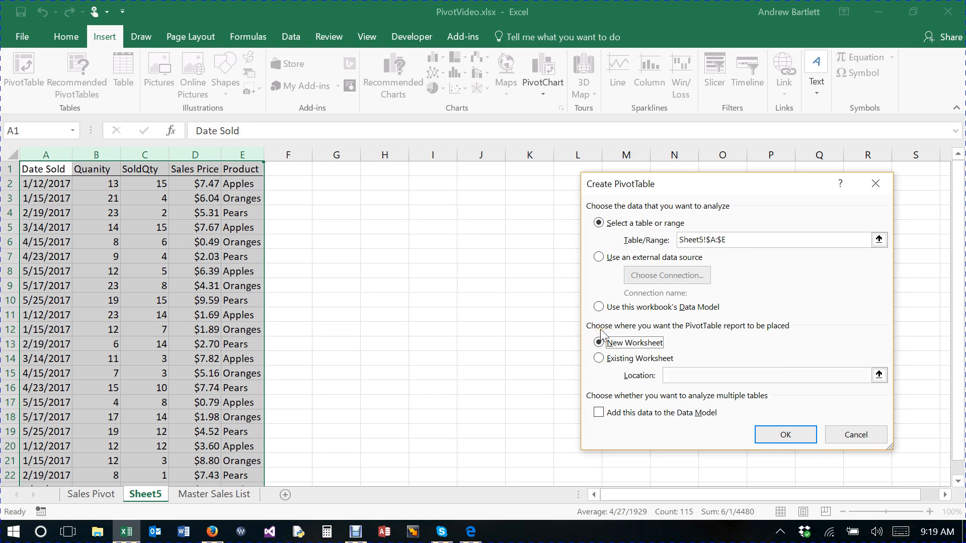
click(785, 435)
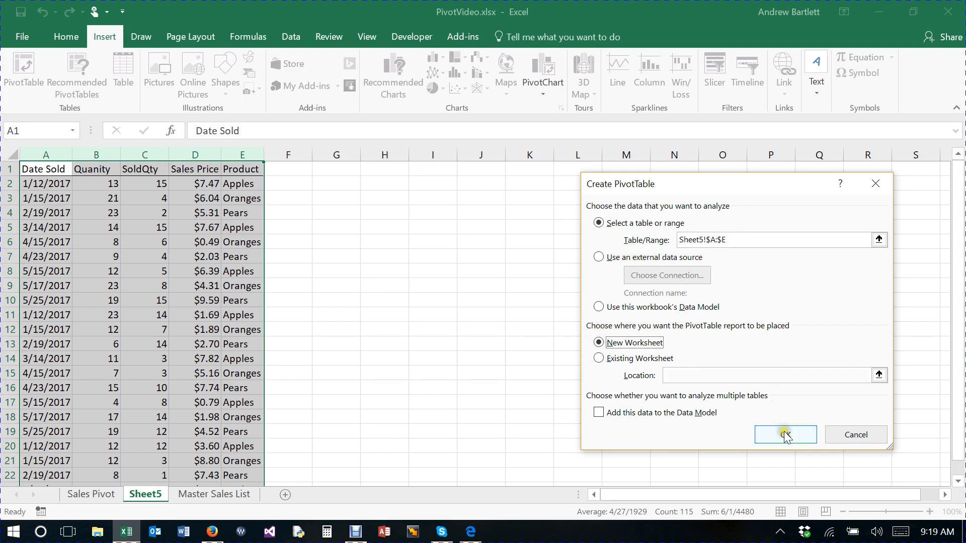
click(785, 434)
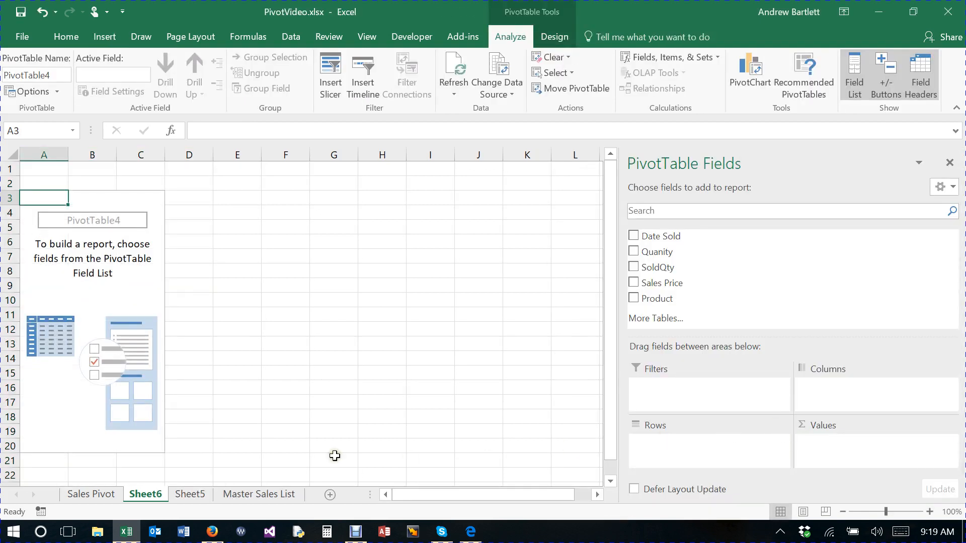
- Rename the source data sheet Sheet5 as Video Data
click(191, 495)
click(191, 495)
right_click(191, 495)
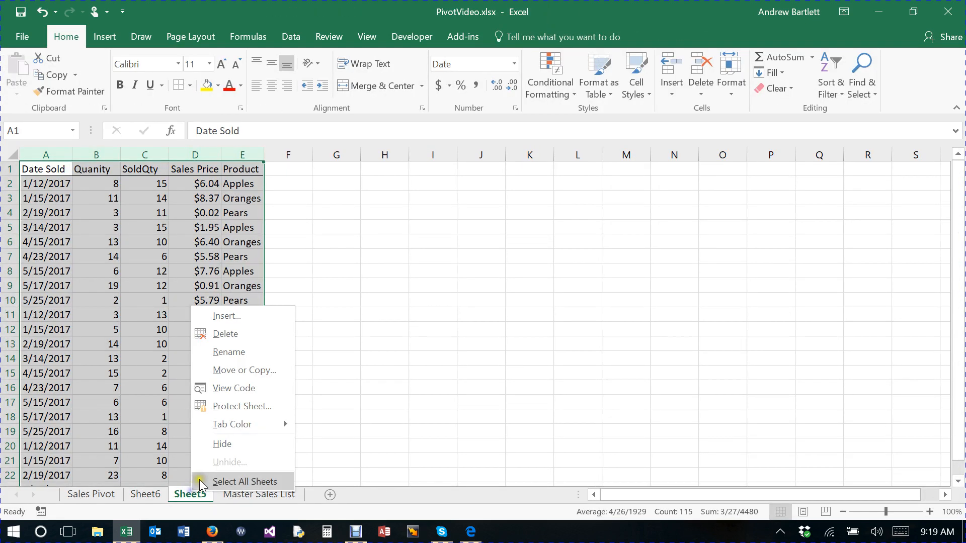
click(229, 353)
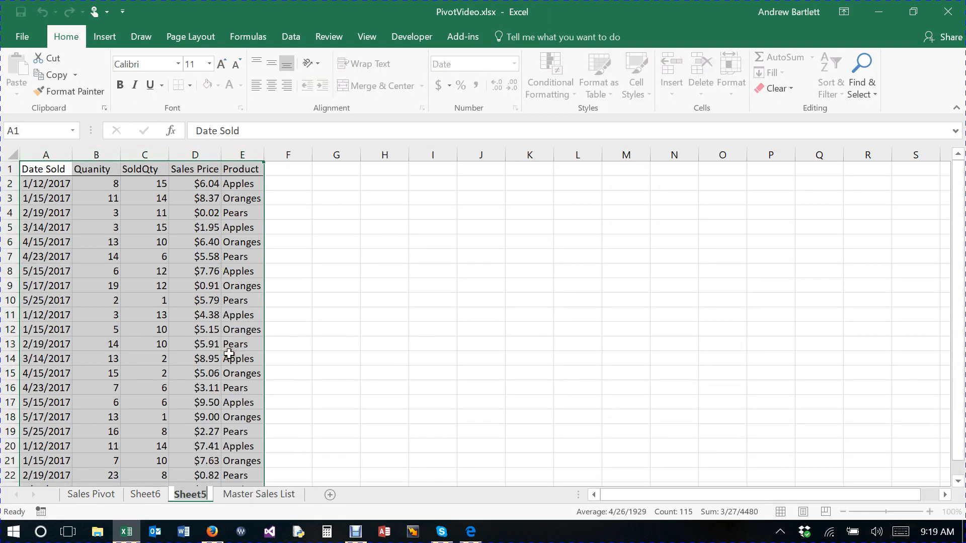
text(Viteo)
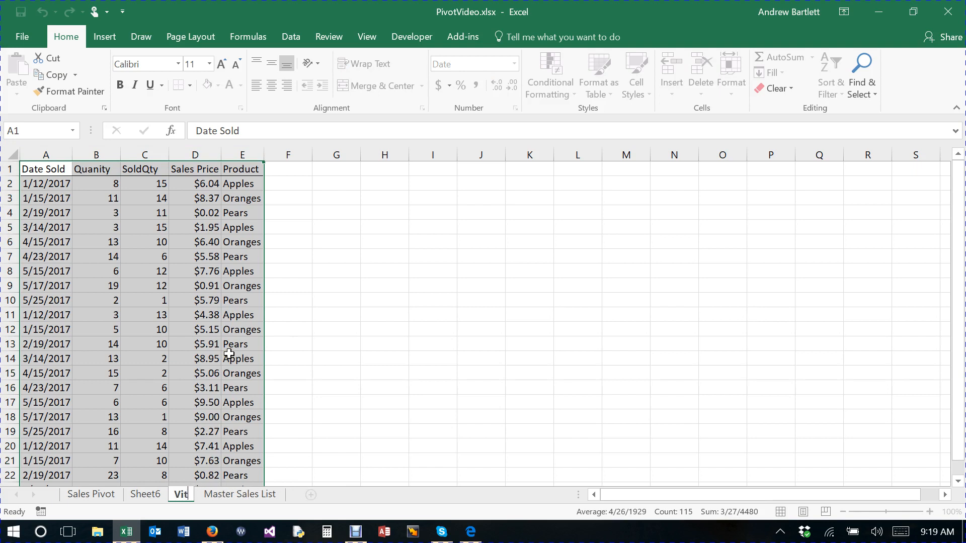
key(BackSpace)
key(BackSpace)
key(BackSpace)
text(deo Data)
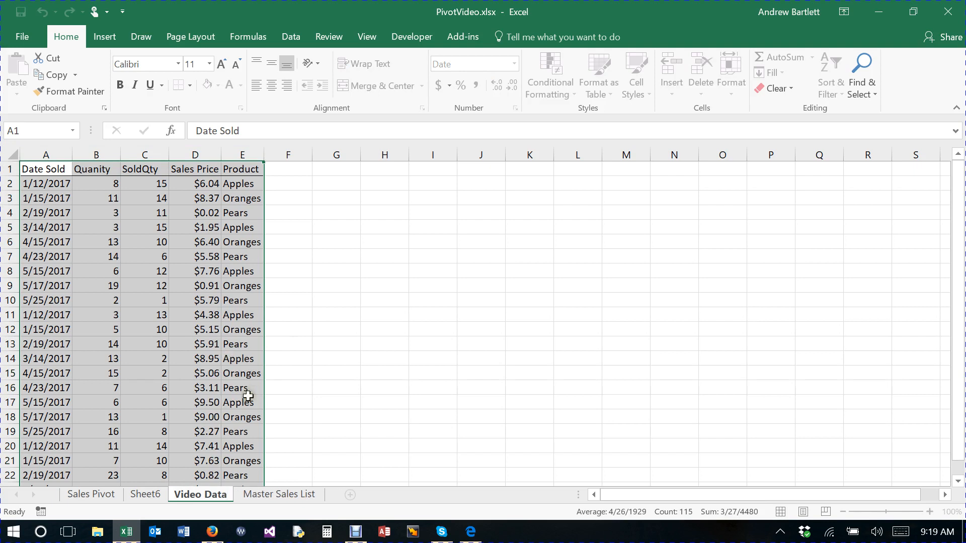
- Rename the new PivotTable sheet Sheet6 as Video Pivot
click(141, 494)
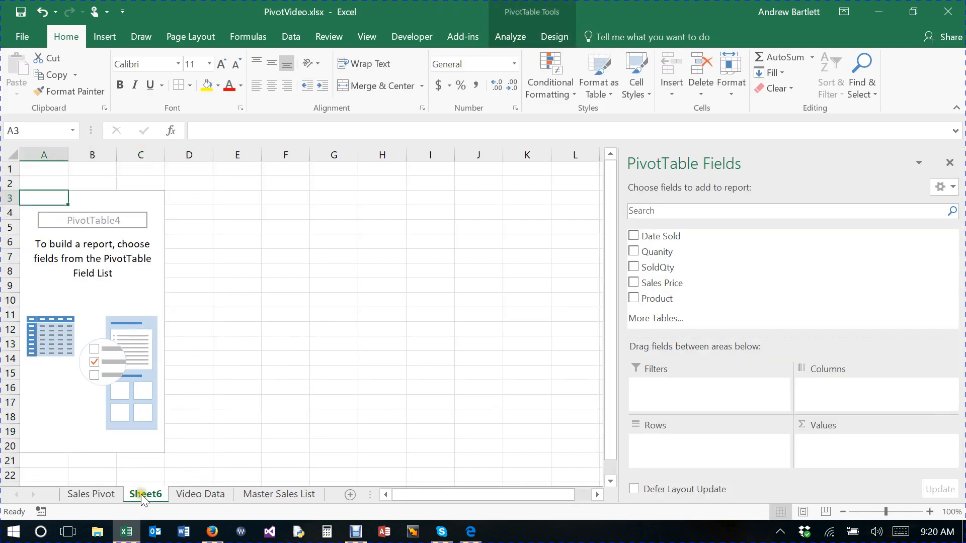
right_click(141, 494)
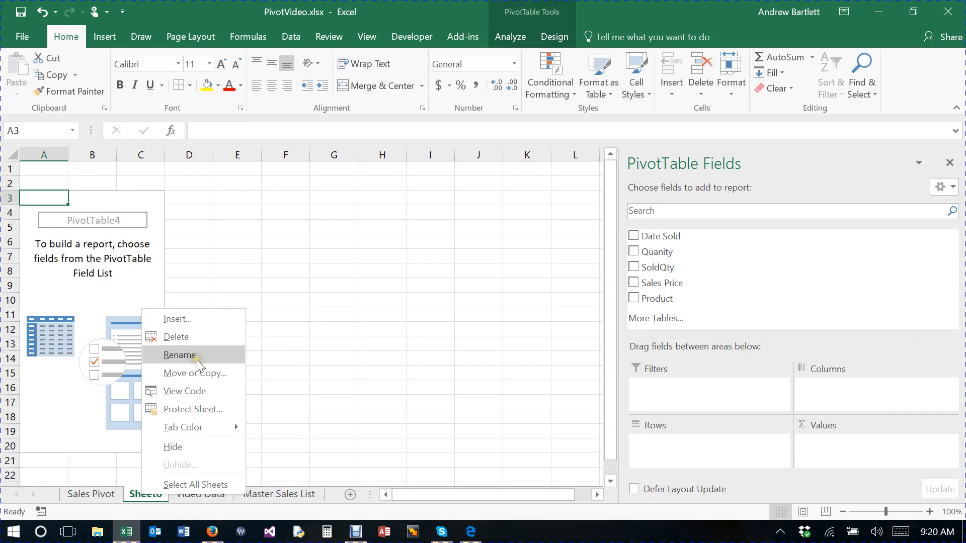
click(320, 390)
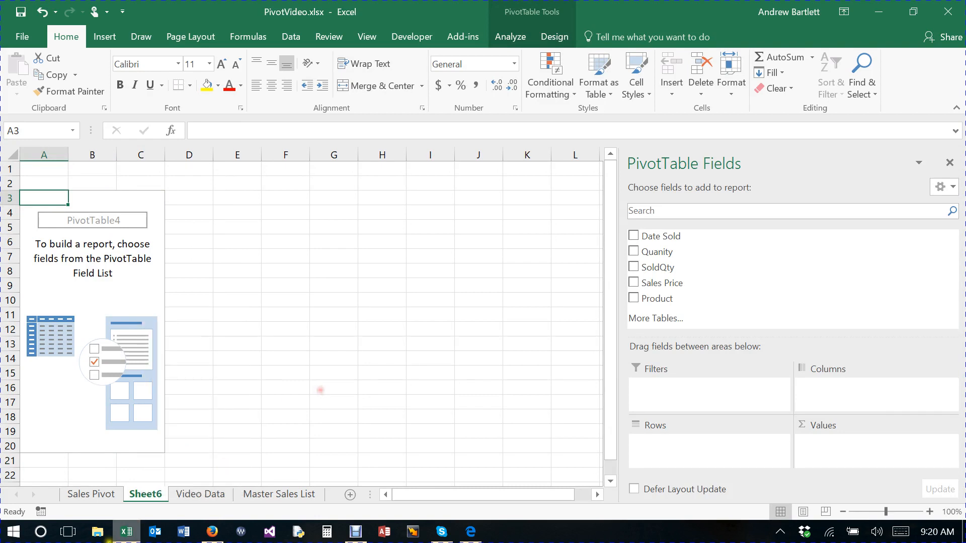
right_click(146, 494)
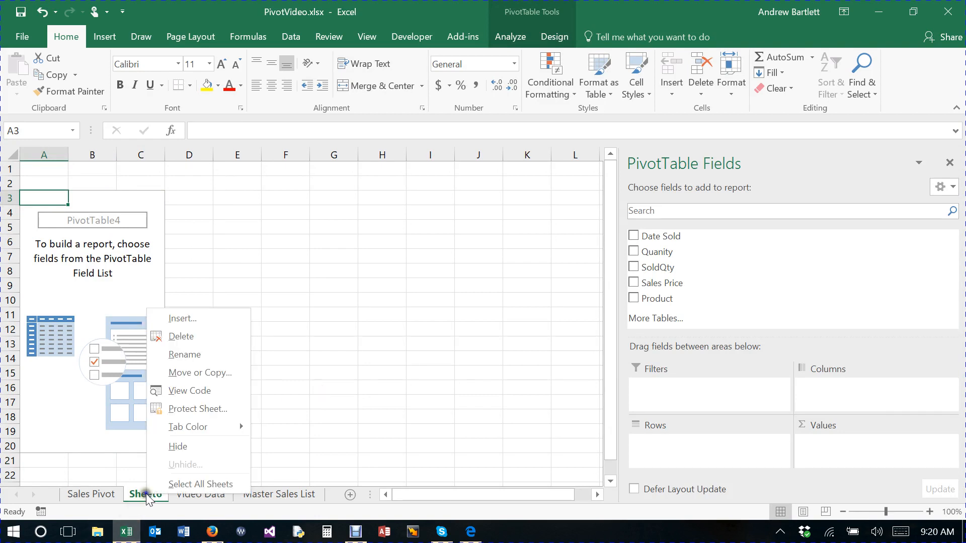
click(195, 354)
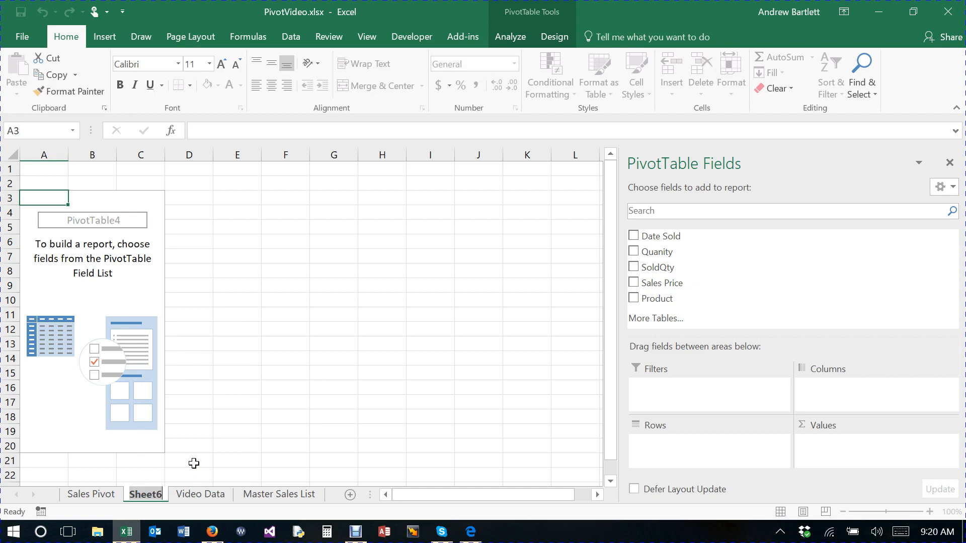
text(Vi)
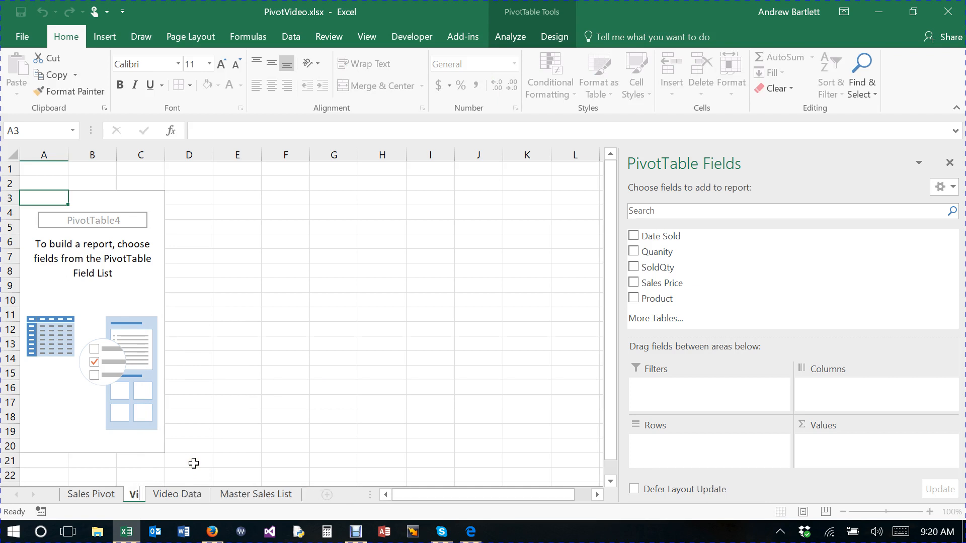
text(deo Pivot)
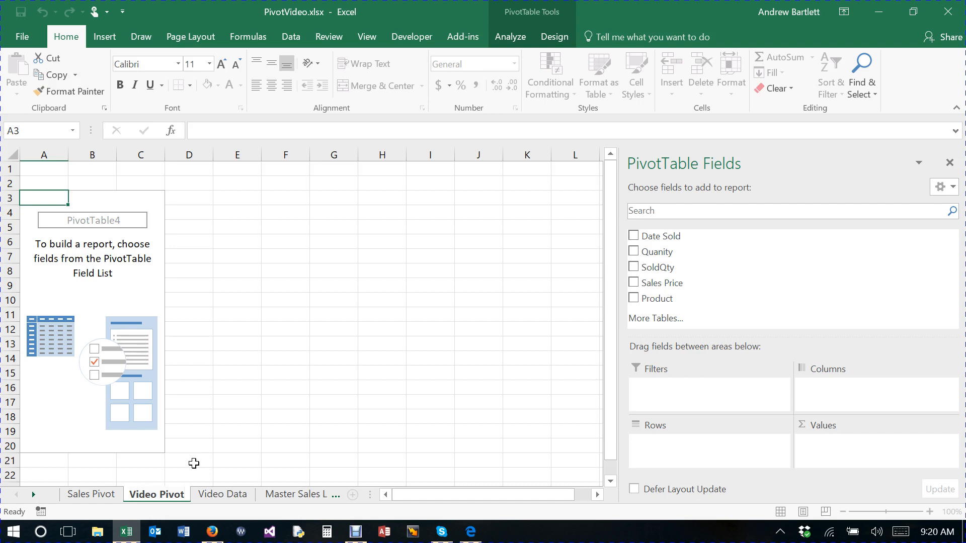
key(Return)
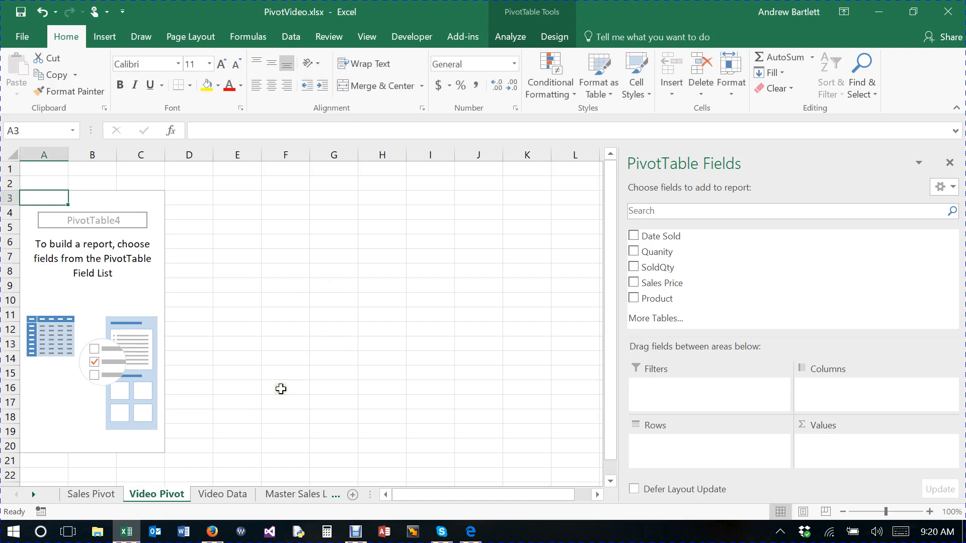
- Deselect the source columns on Video Data and add Date Sold as a report filter in the Video Pivot PivotTable
click(219, 495)
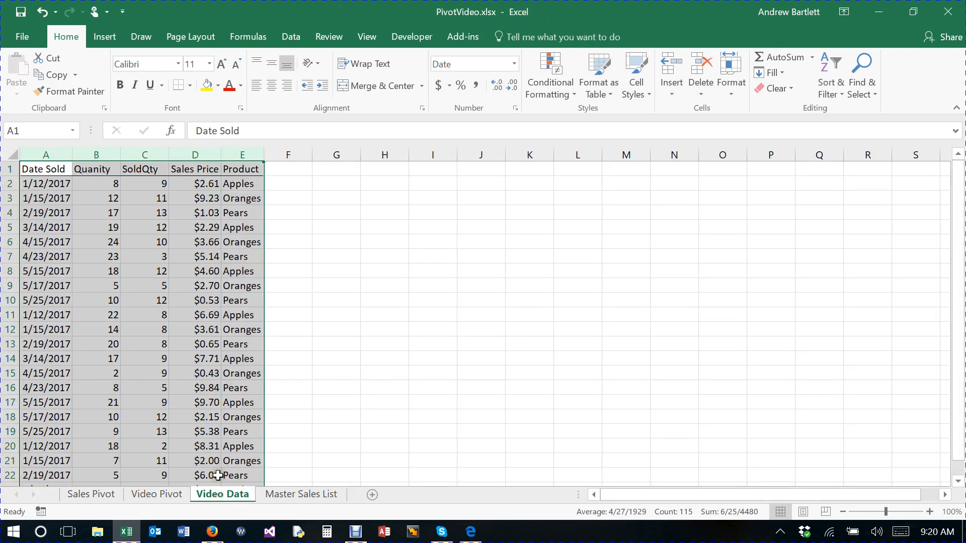
click(320, 250)
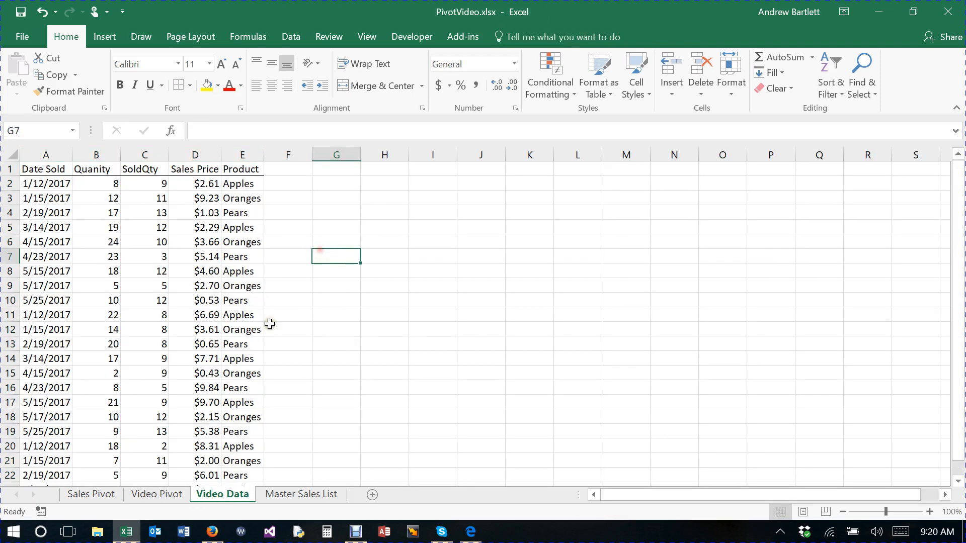
click(170, 496)
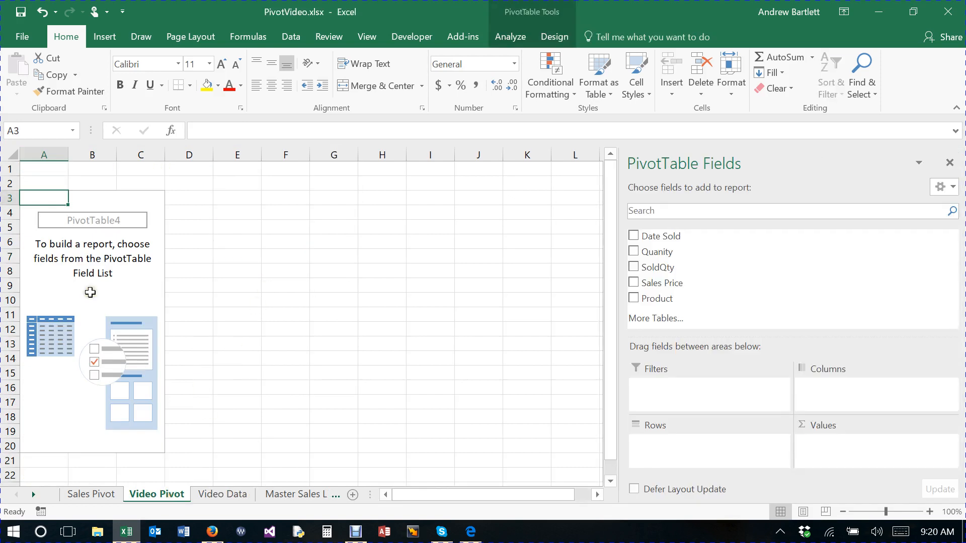
click(661, 235)
drag(662, 238, 677, 404)
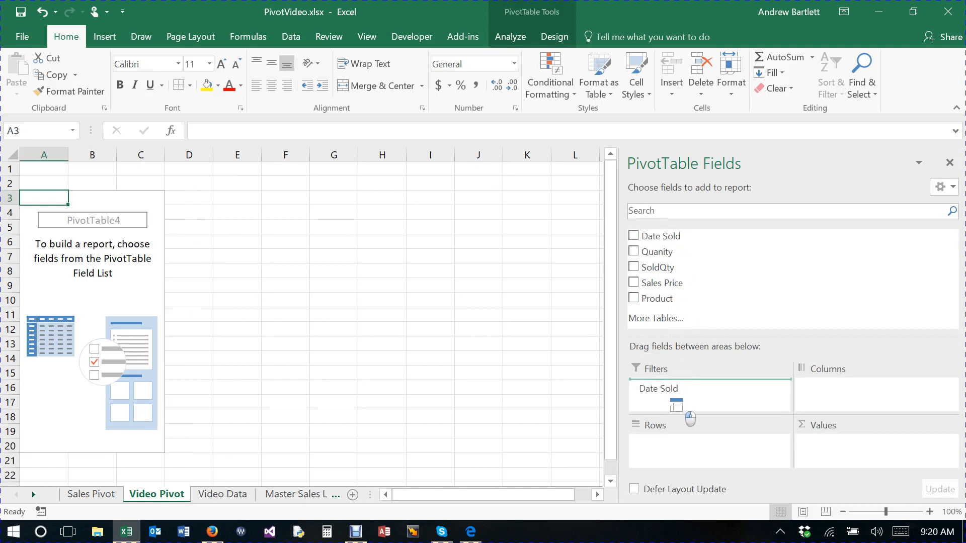
- Check the dates offered by the Date Sold filter without applying any, and add Product as a second report filter
click(96, 169)
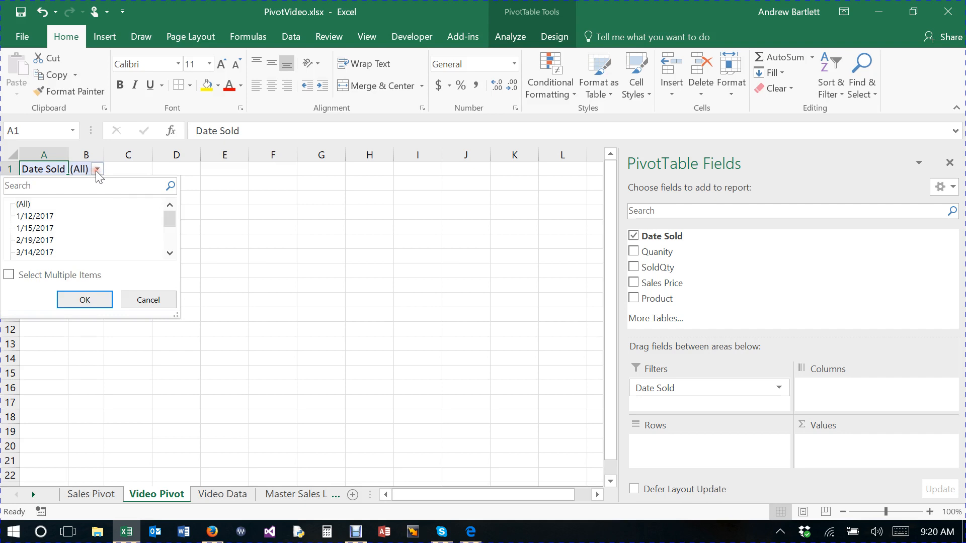
mouse_move(171, 217)
mouse_down()
mouse_move(167, 258)
mouse_move(167, 204)
mouse_up()
click(147, 297)
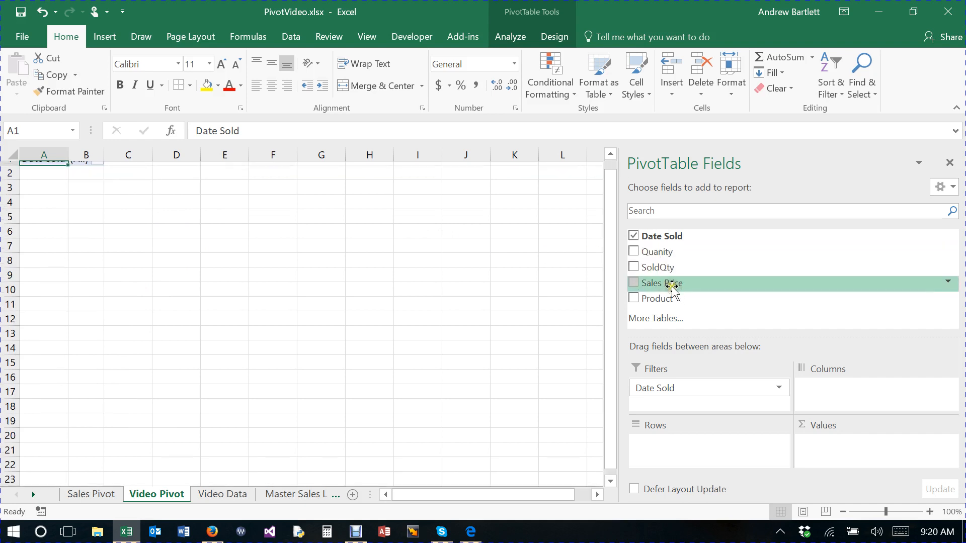
drag(668, 298, 682, 402)
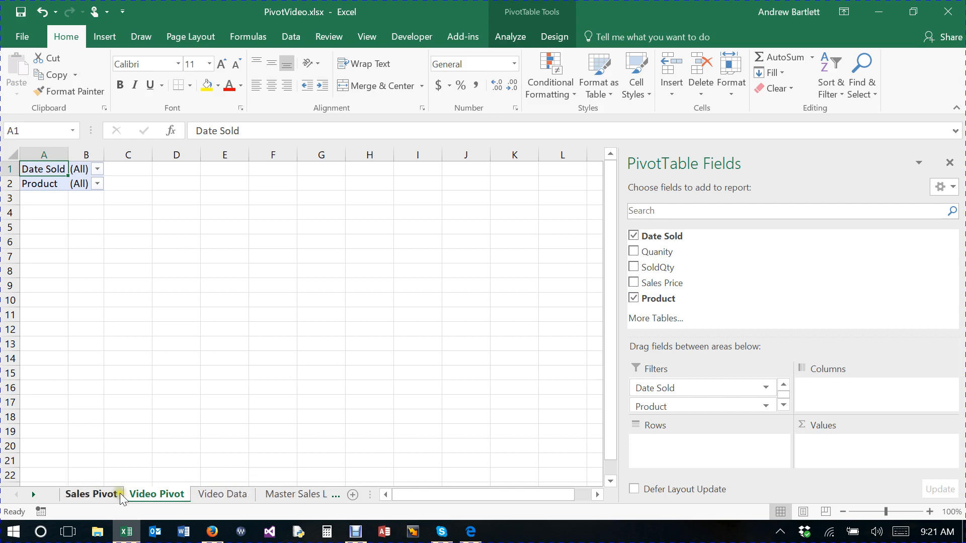
- Check the source columns on Video Data and add the Quanity field to the rows of the Video Pivot PivotTable
click(207, 496)
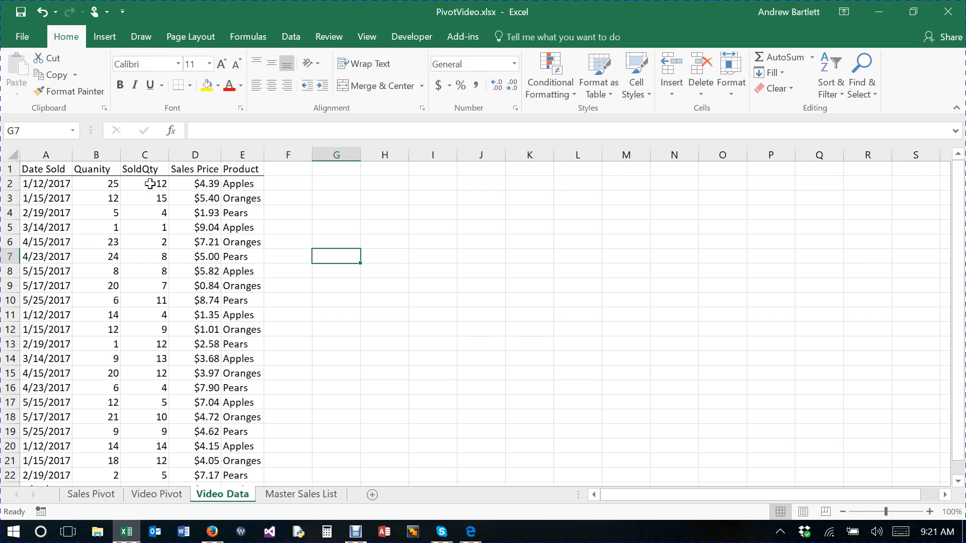
click(147, 496)
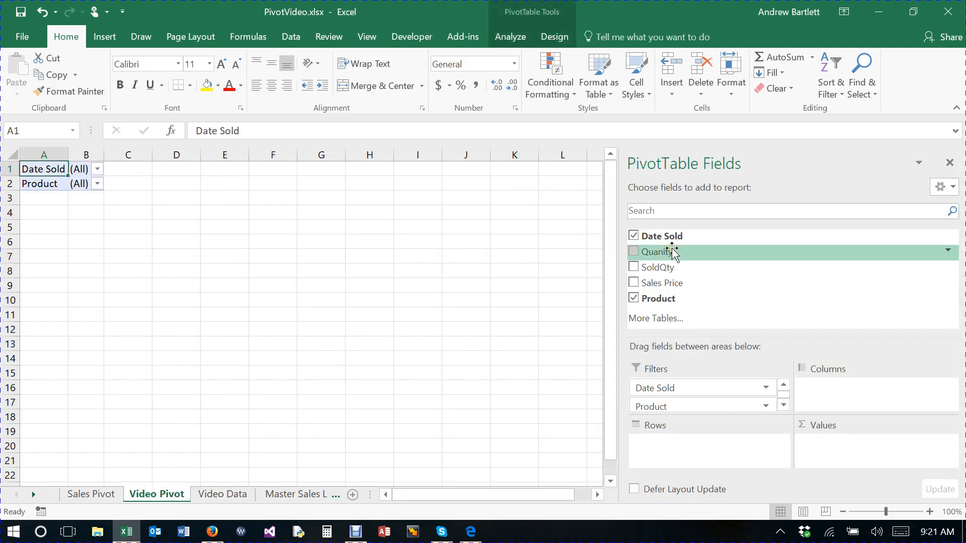
drag(672, 250, 701, 451)
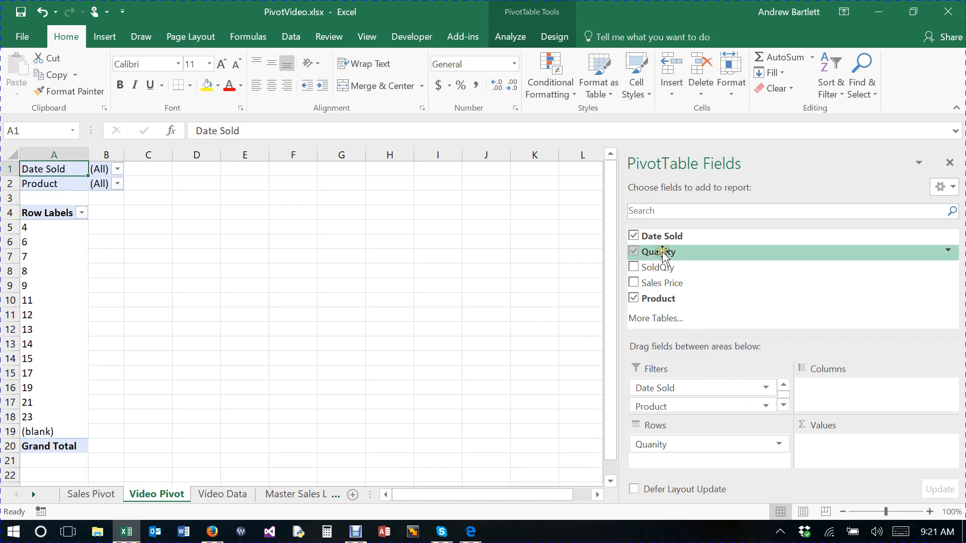
- Try SoldQty as the PivotTable's column field and remove it from the layout again
drag(667, 266, 829, 384)
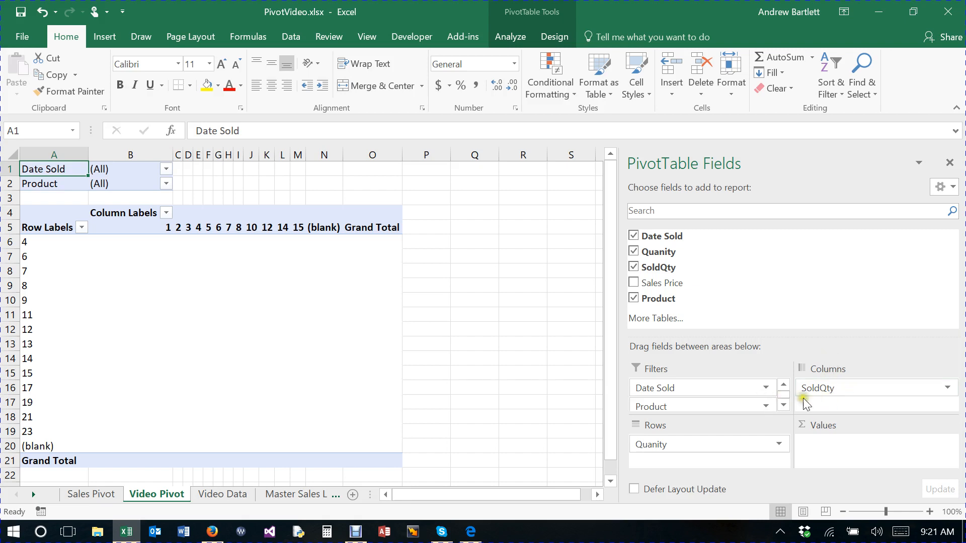
drag(832, 395, 548, 264)
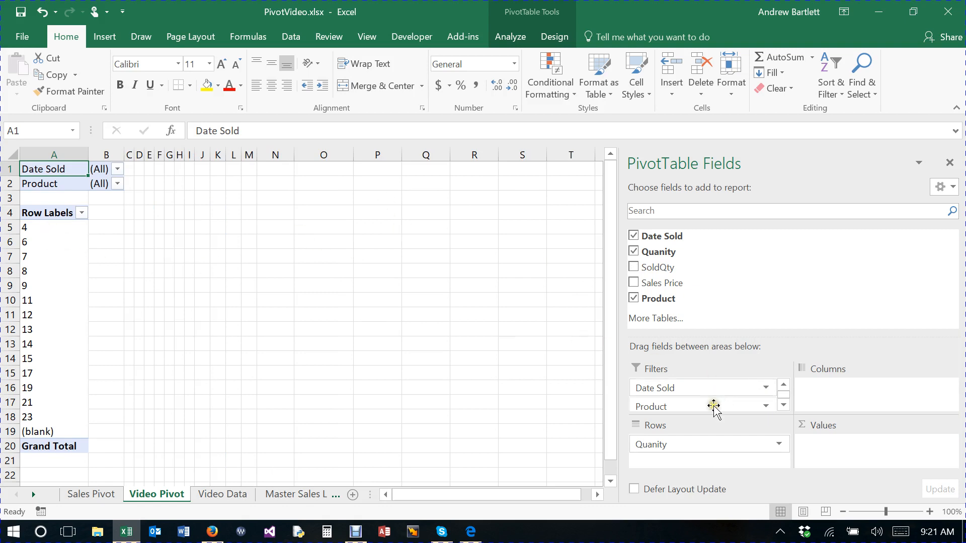
click(785, 406)
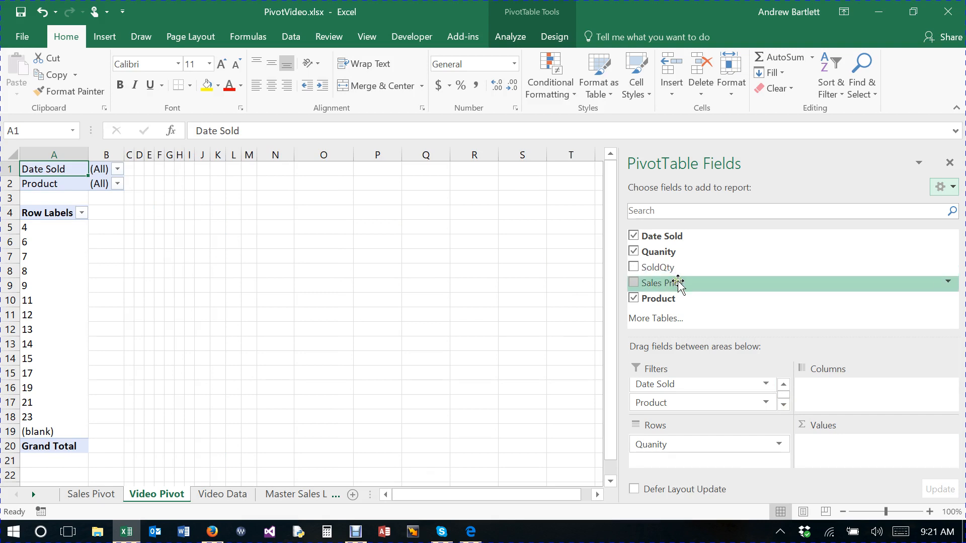
- Add Sales Price to the PivotTable's values and choose Average as its summary calculation
drag(678, 284, 859, 451)
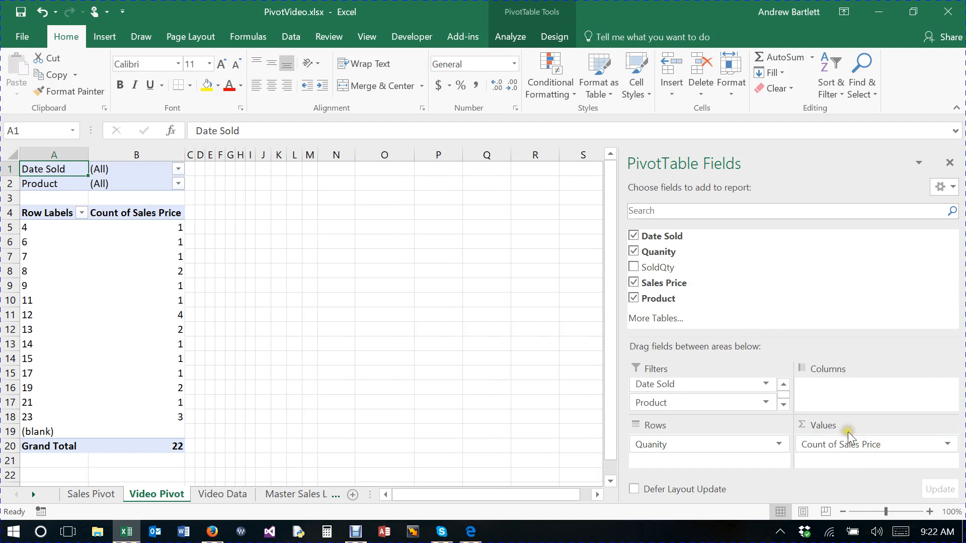
click(895, 452)
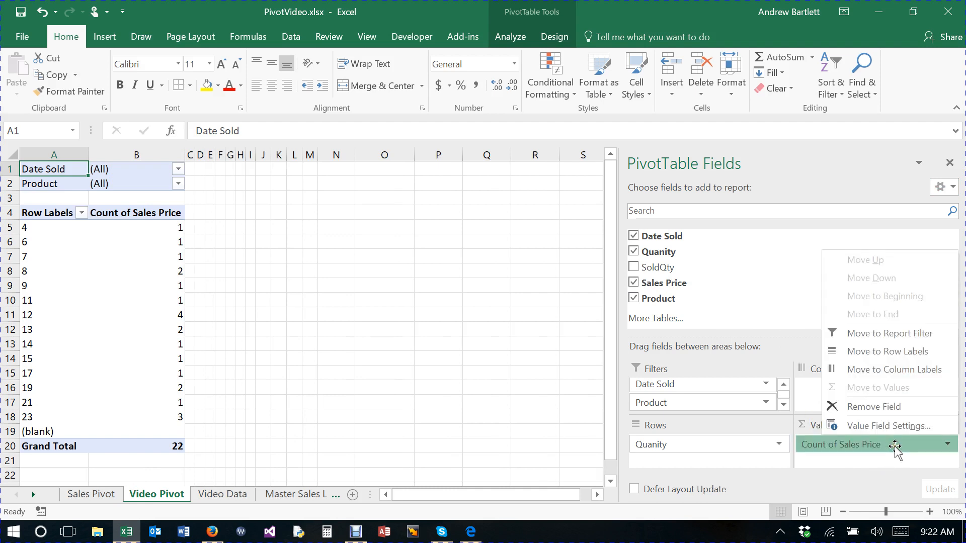
click(880, 432)
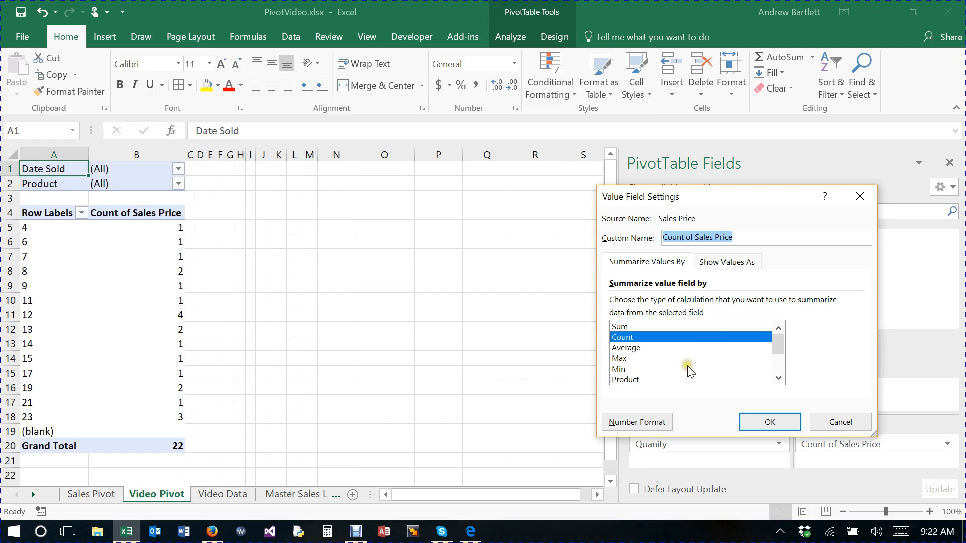
mouse_move(778, 350)
mouse_down()
mouse_move(787, 391)
mouse_move(777, 349)
mouse_up()
drag(780, 352, 779, 359)
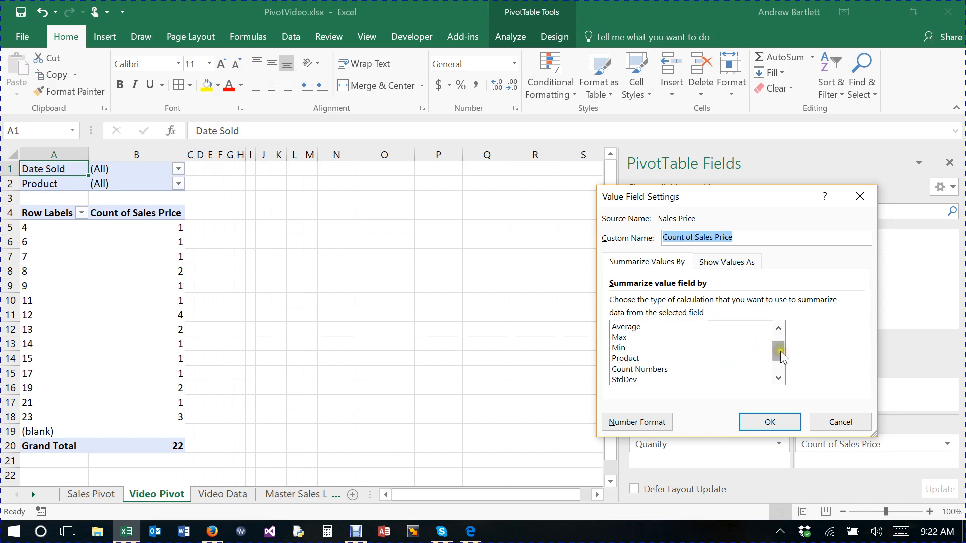
scroll(782, 350, up, 1)
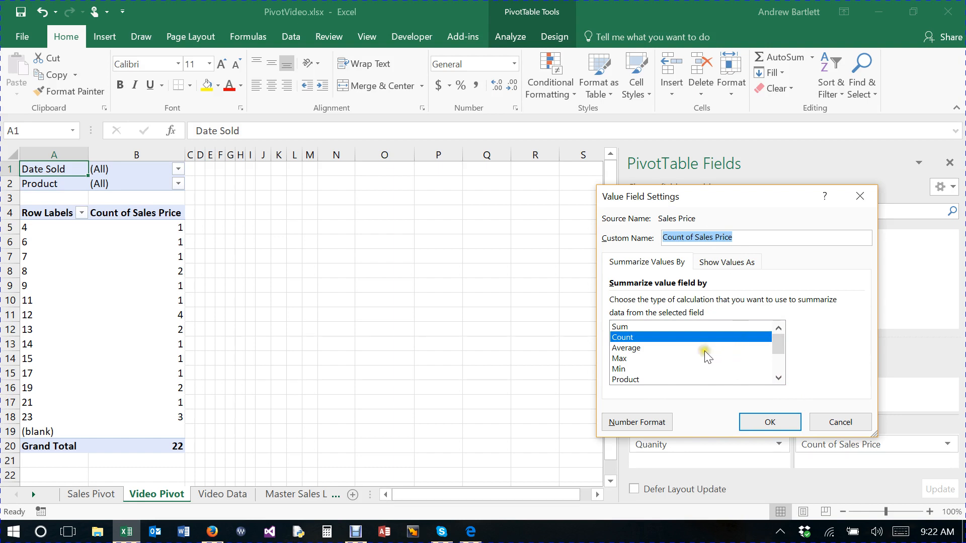
click(626, 348)
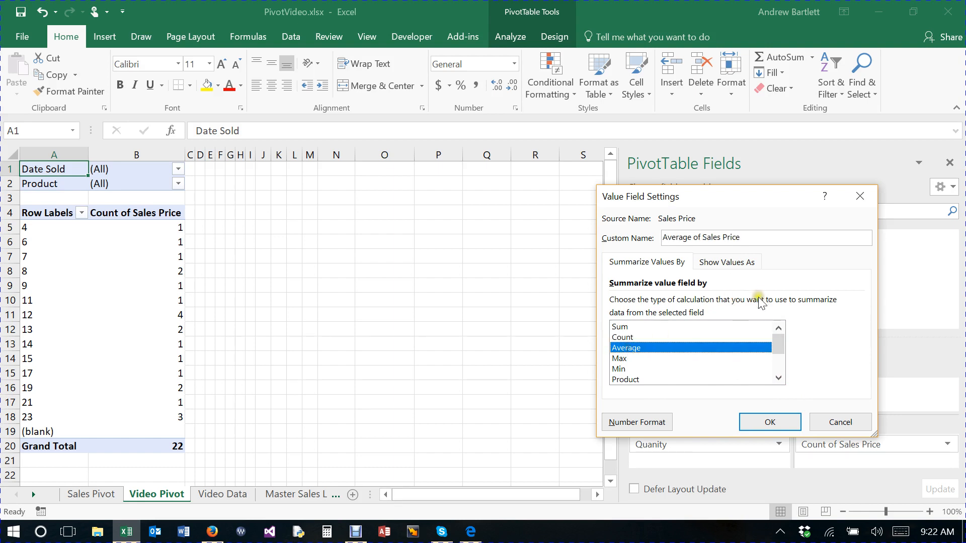
- Give the averaged Sales Price field the Currency number format and apply its value field settings
click(637, 423)
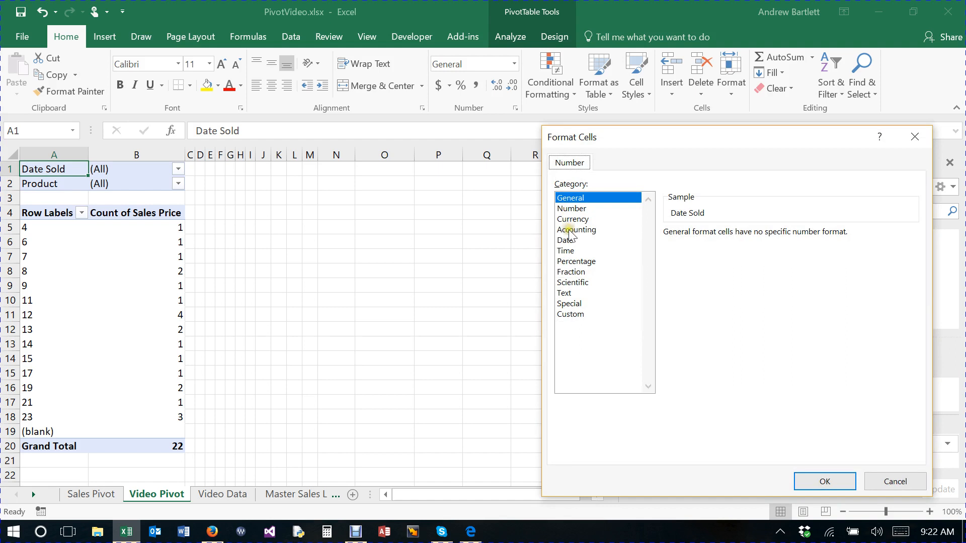
click(572, 219)
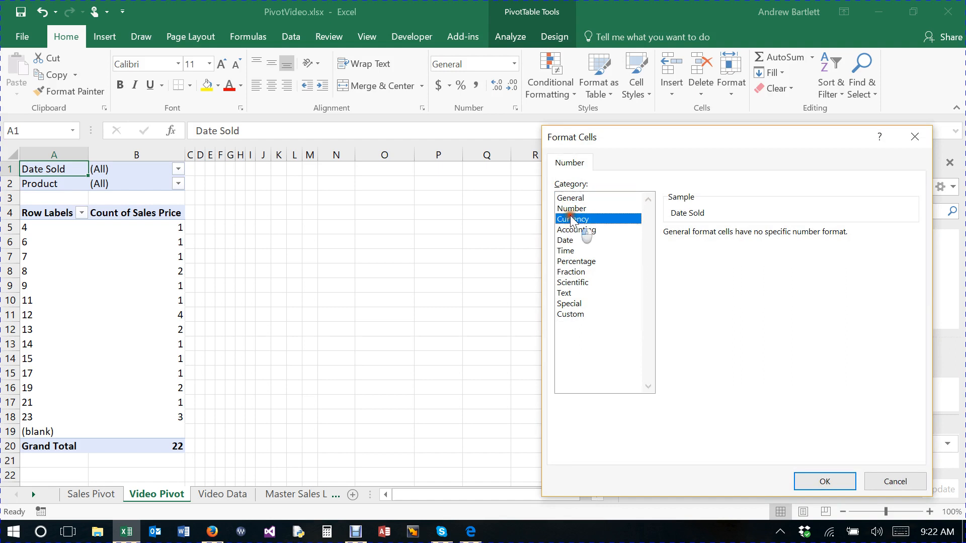
click(819, 479)
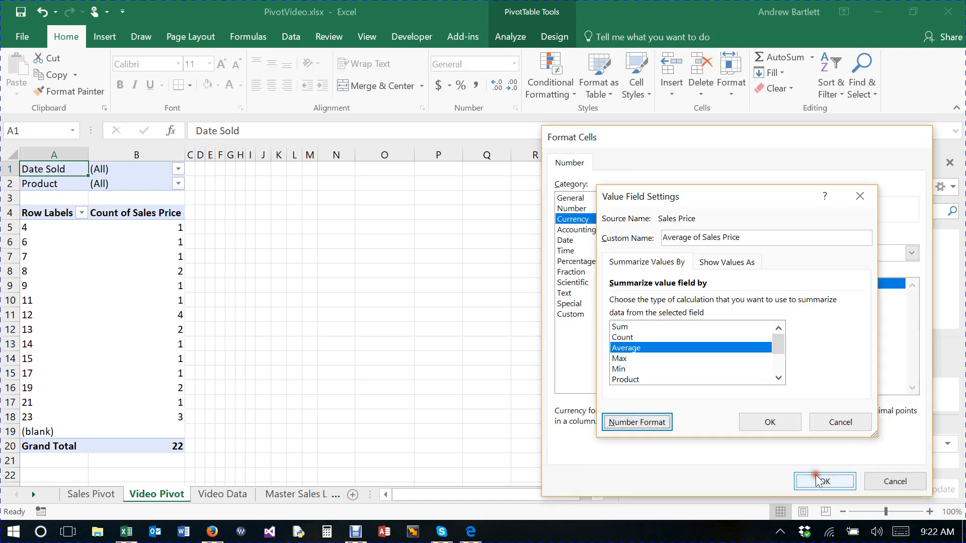
click(778, 424)
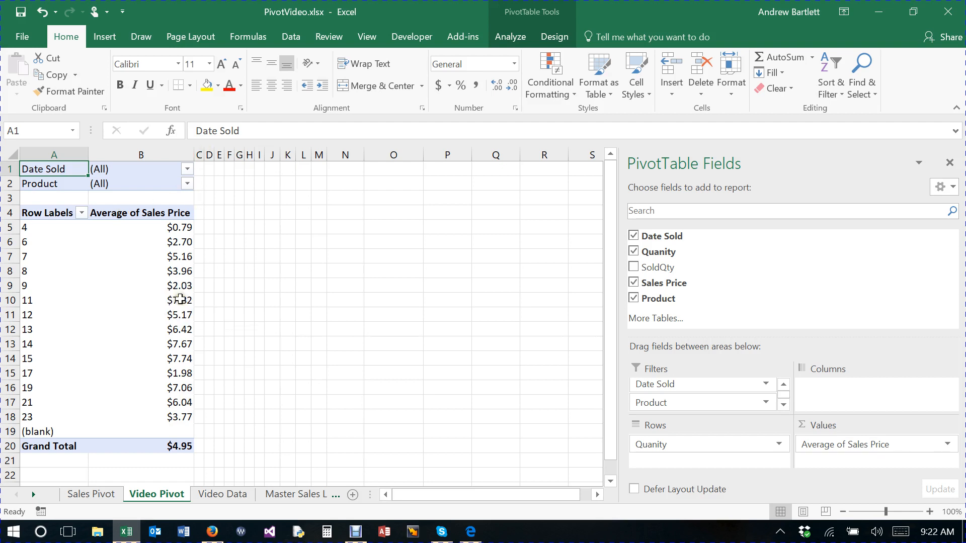
- Check the Sales Pivot layout and Video Data columns, and move Quanity from the rows to the values of the Video Pivot PivotTable
click(107, 497)
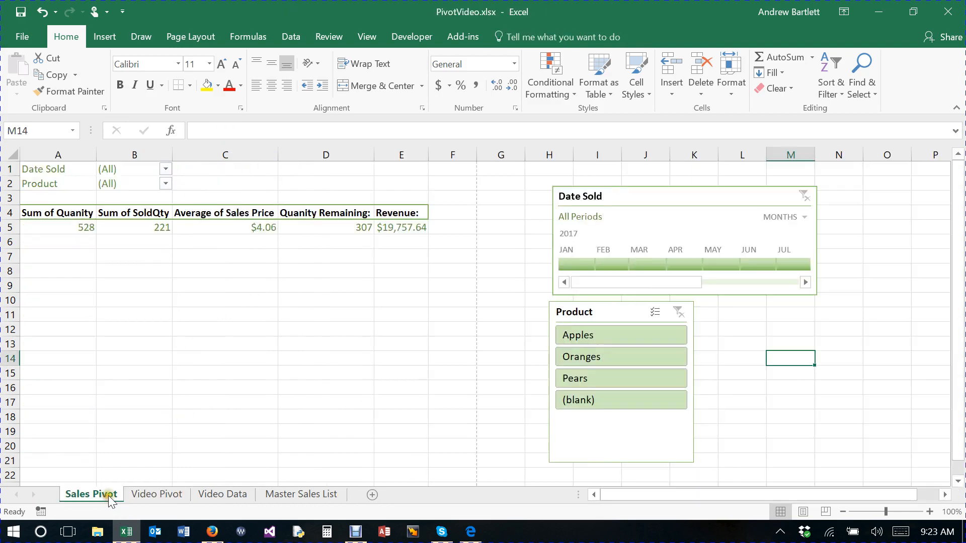
click(145, 497)
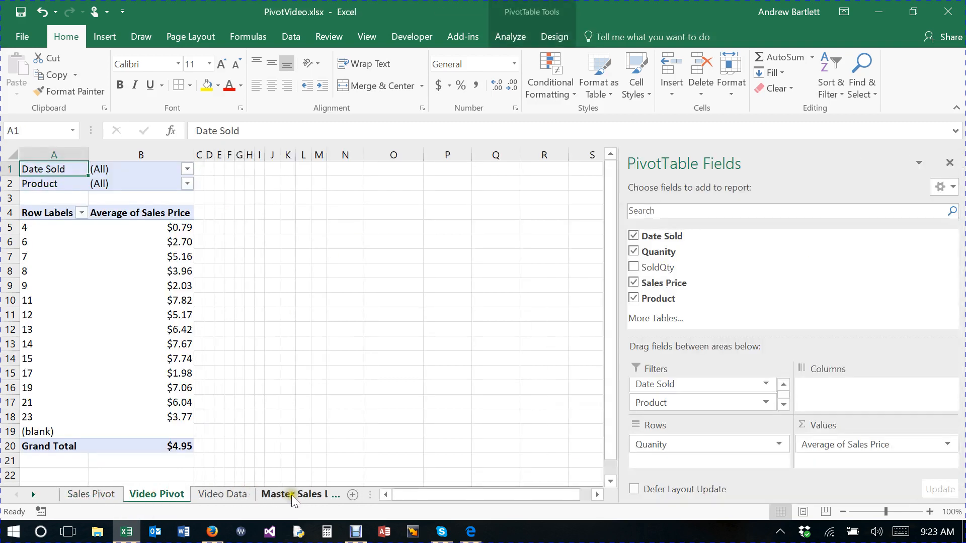
click(239, 496)
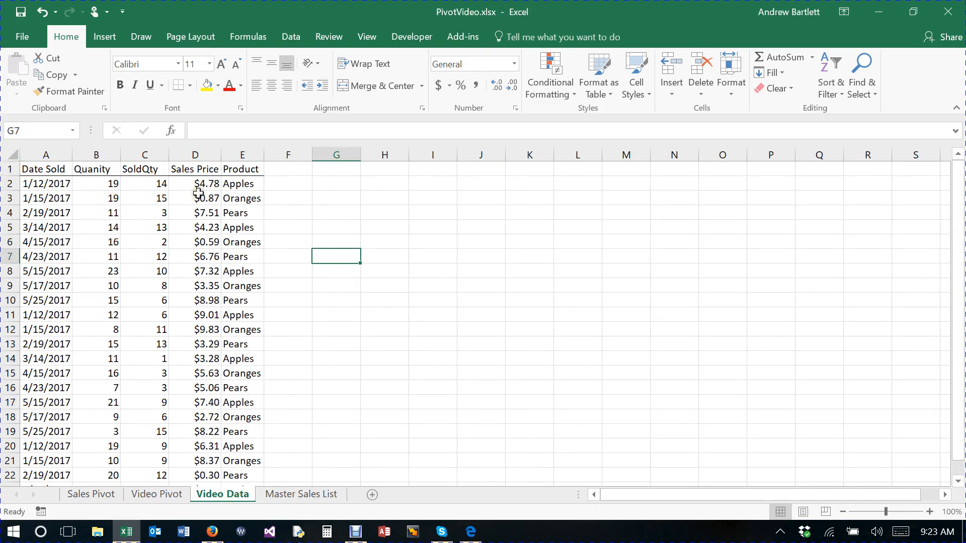
click(150, 495)
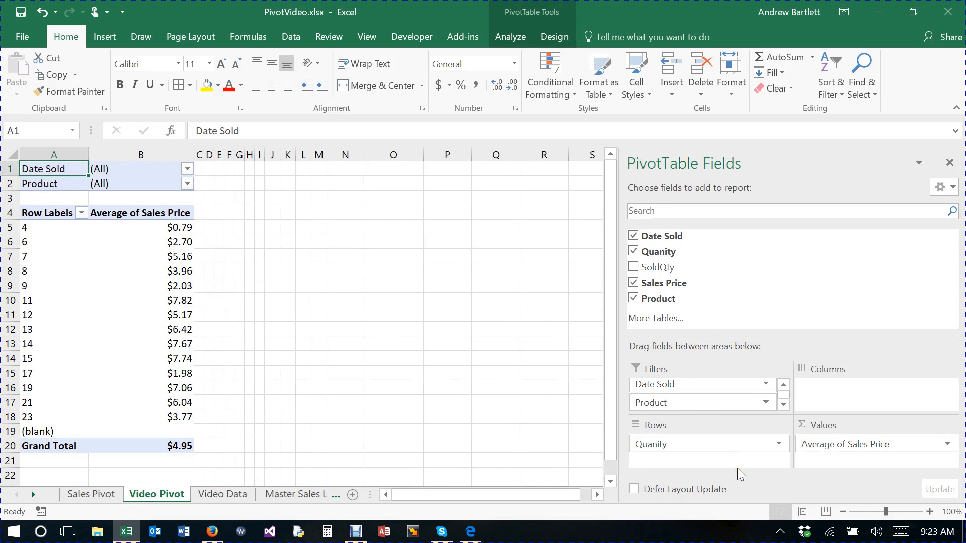
drag(735, 445, 820, 455)
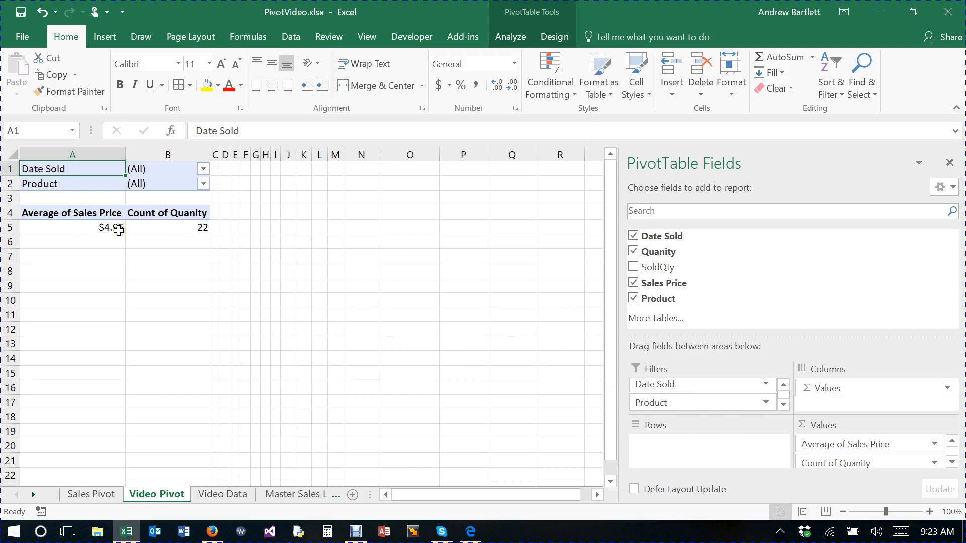
- Summarize the Quanity value field by Sum, with No Calculation for its displayed values and the General number format
mouse_move(103, 227)
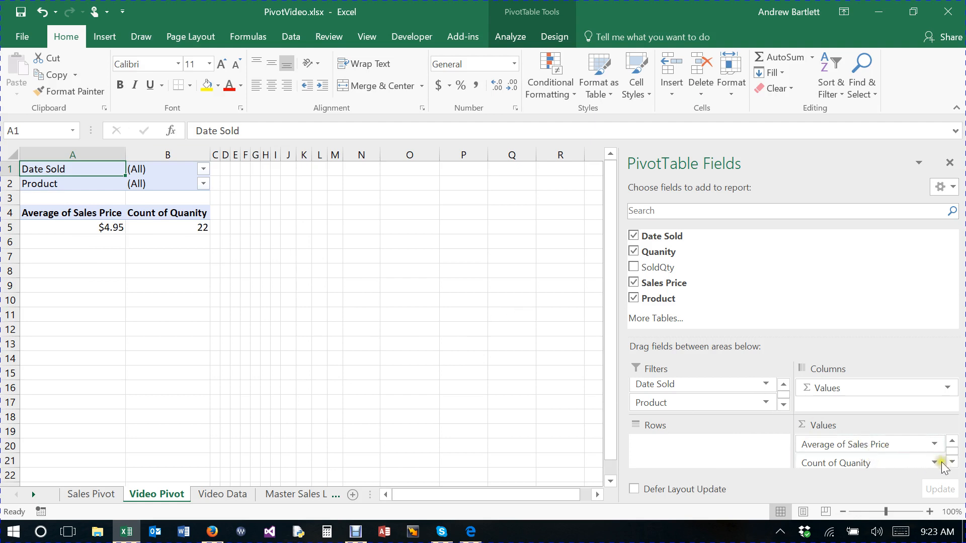
click(881, 462)
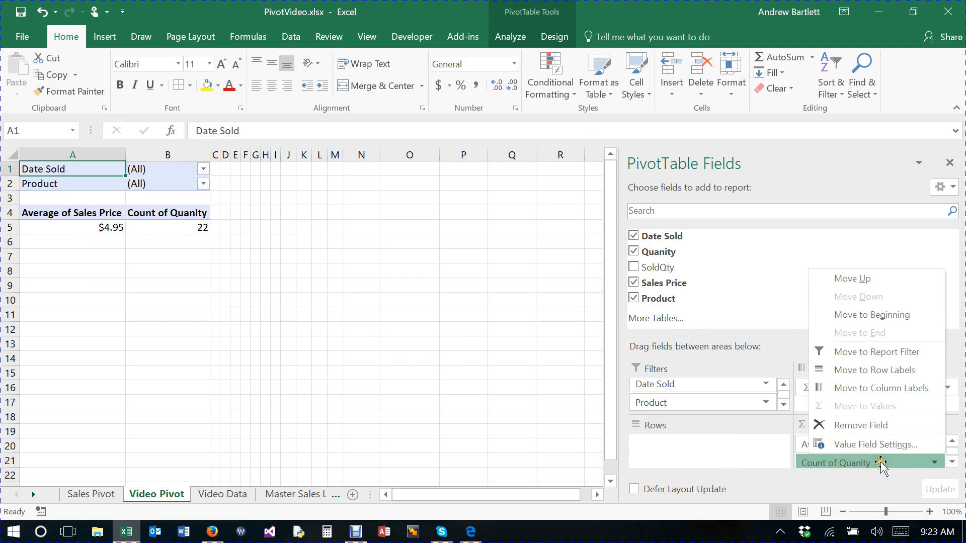
click(863, 445)
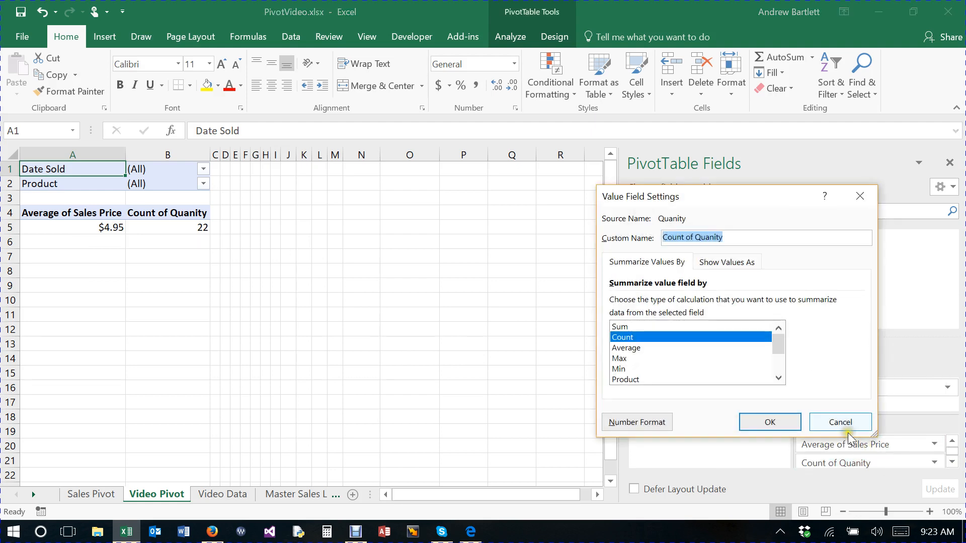
click(651, 327)
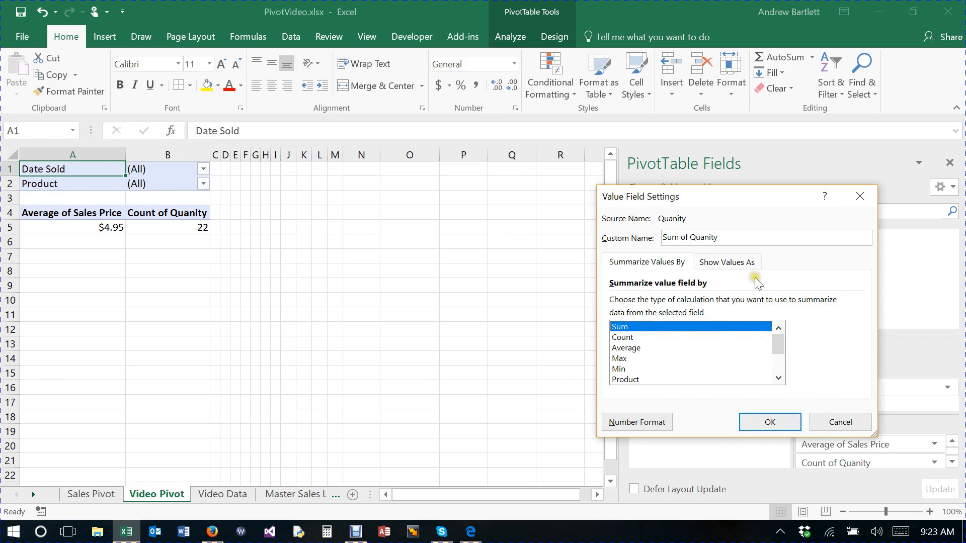
click(737, 262)
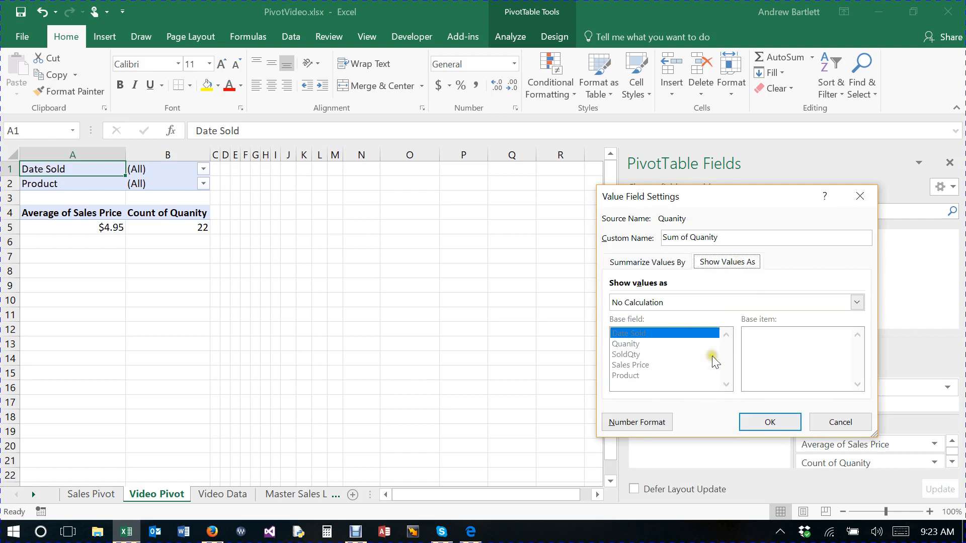
click(641, 422)
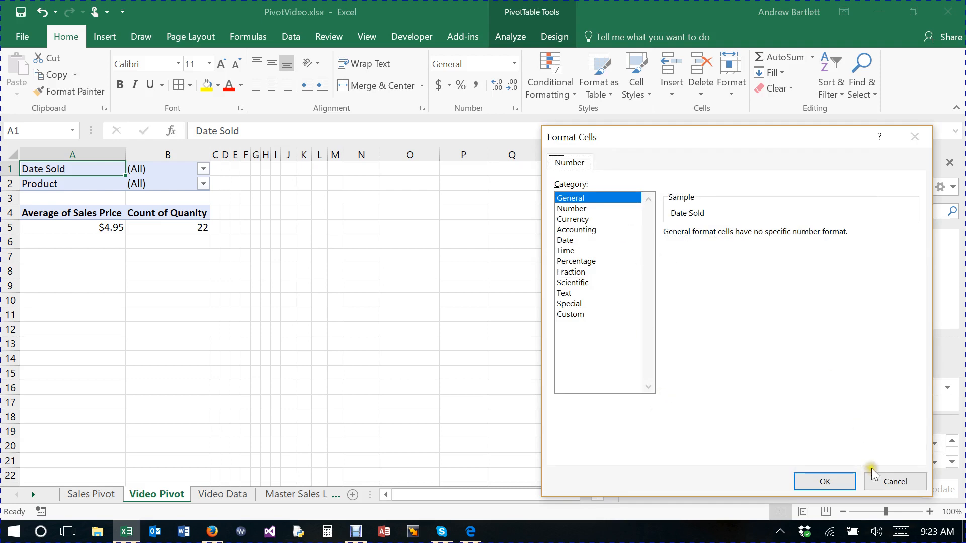
click(885, 479)
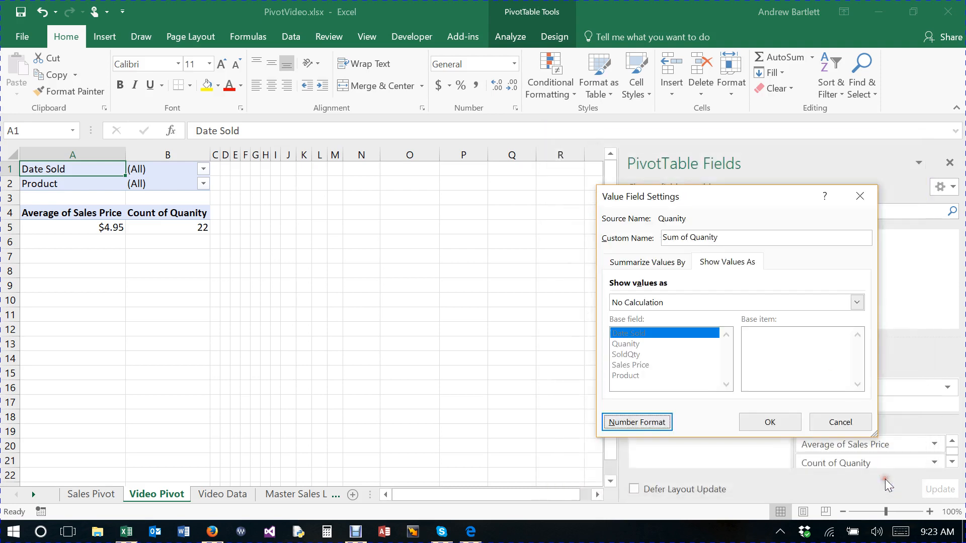
click(771, 422)
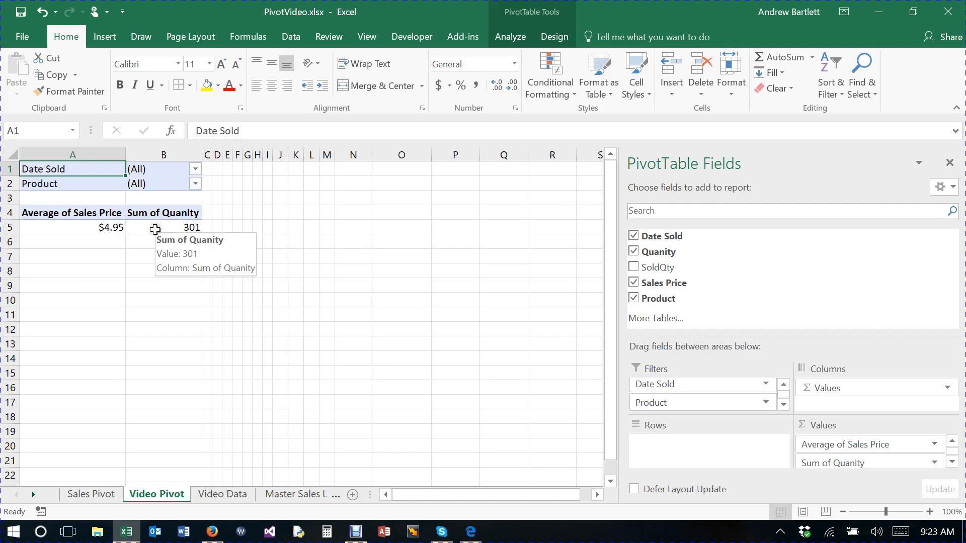
- Inspect the Average of Sales Price header and value cells, and move that field below Sum of Quanity in the PivotTable's values
click(83, 214)
click(86, 227)
click(104, 215)
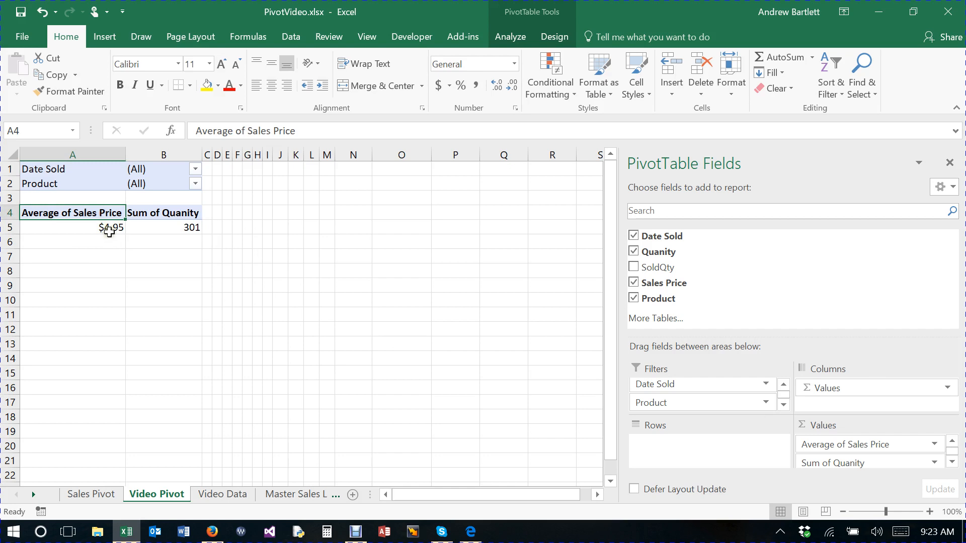
click(108, 228)
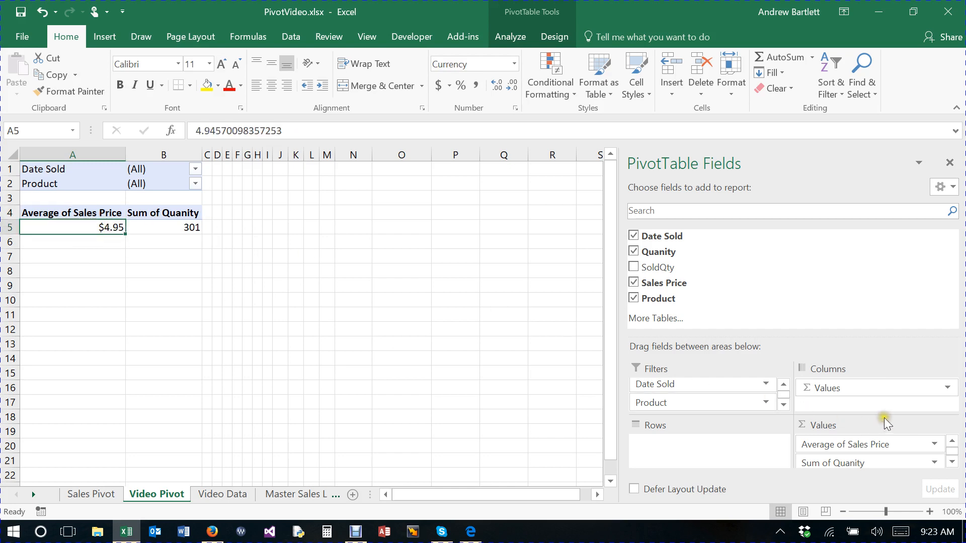
mouse_move(110, 227)
mouse_down()
mouse_move(287, 267)
mouse_move(148, 250)
mouse_move(105, 232)
mouse_up()
click(93, 212)
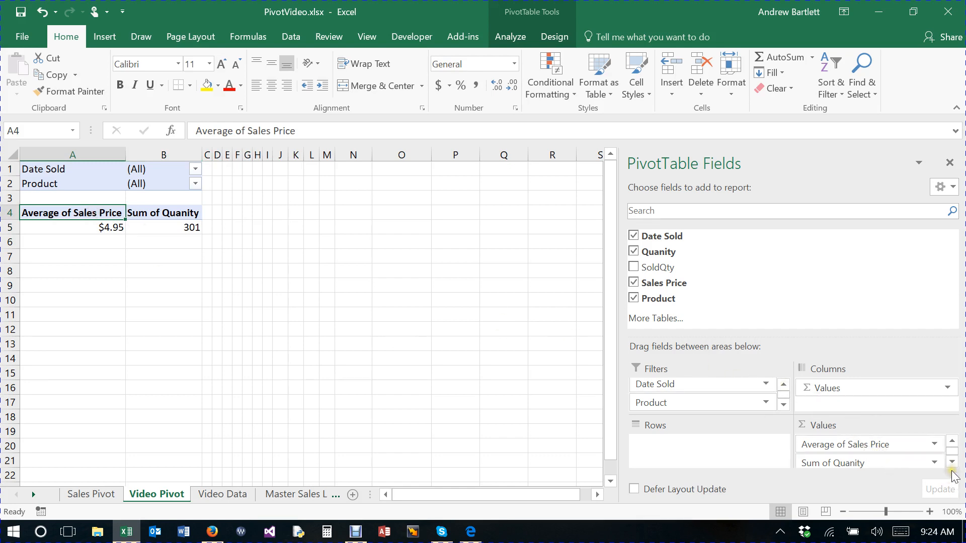
click(867, 445)
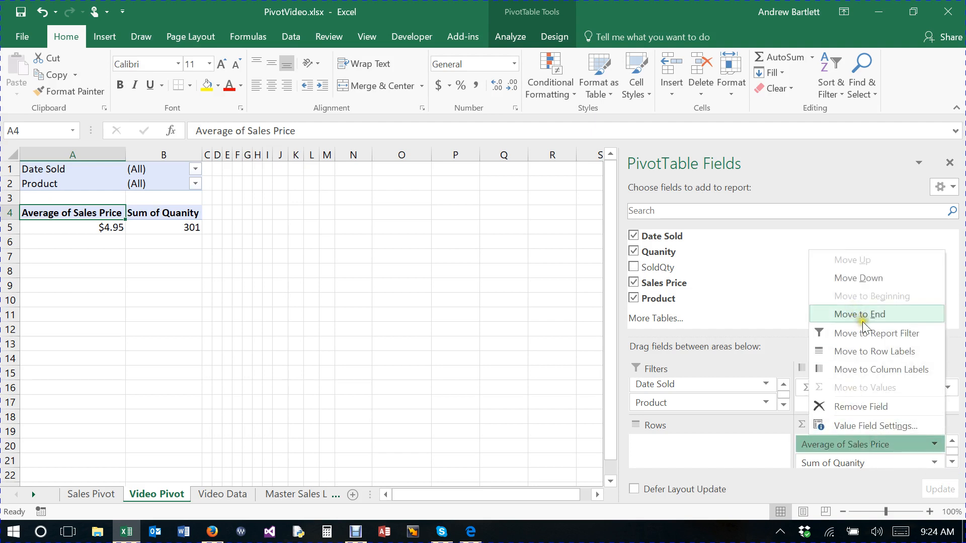
click(858, 280)
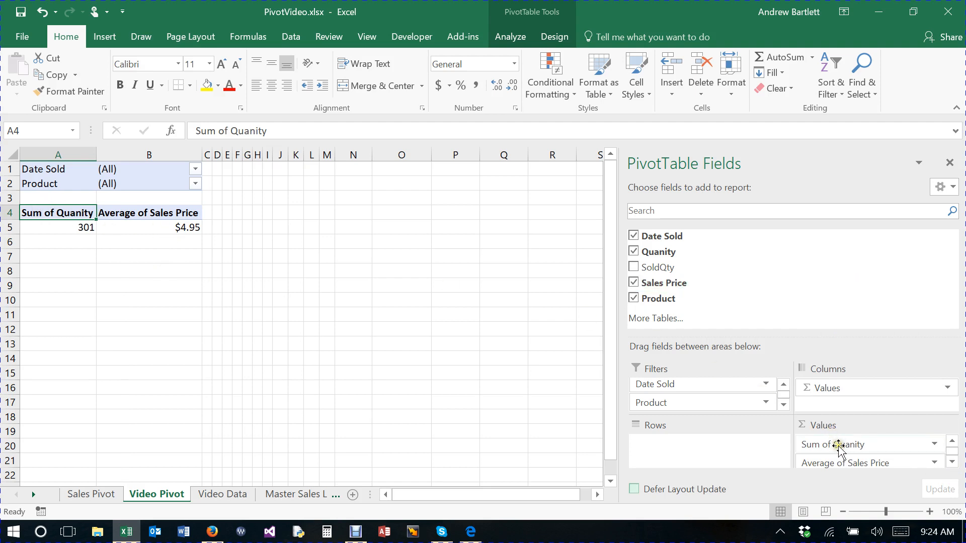
- Try reordering the two value fields both ways, ending with Average of Sales Price ahead of Sum of Quanity
click(840, 463)
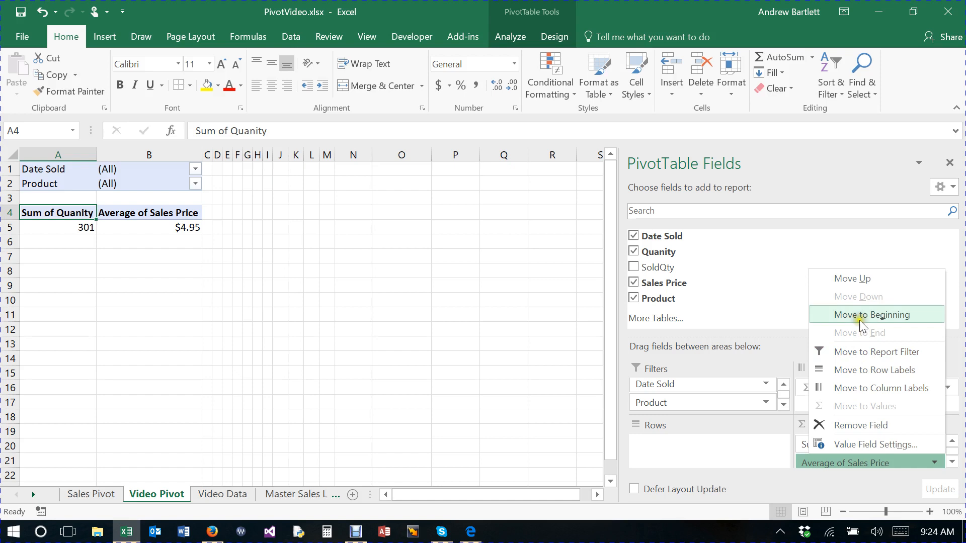
click(858, 285)
drag(857, 443, 874, 480)
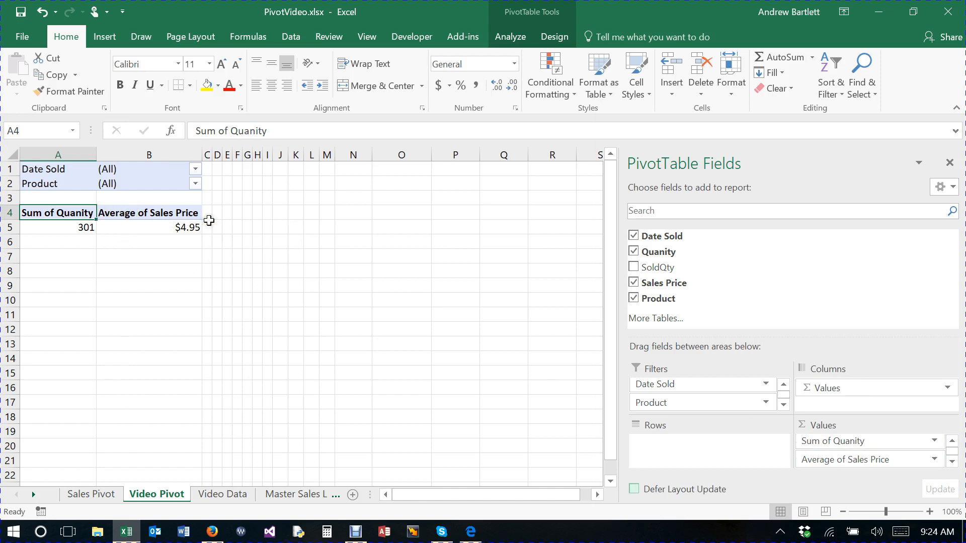
mouse_move(830, 438)
mouse_down()
mouse_move(847, 465)
mouse_move(841, 472)
mouse_move(836, 455)
mouse_up()
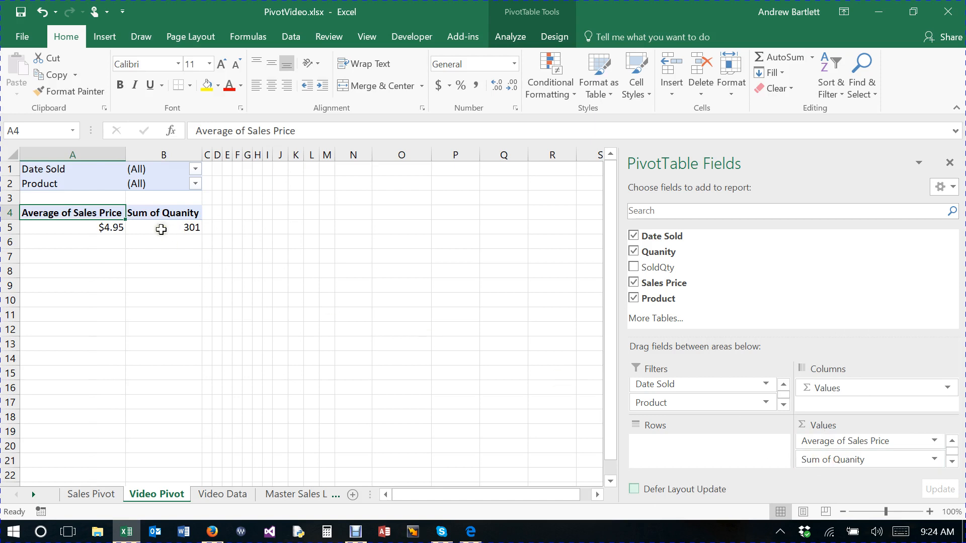
- Check the Average of Sales Price and Sum of Quanity results, and add SoldQty to the PivotTable's values below Sum of Quanity
mouse_move(97, 231)
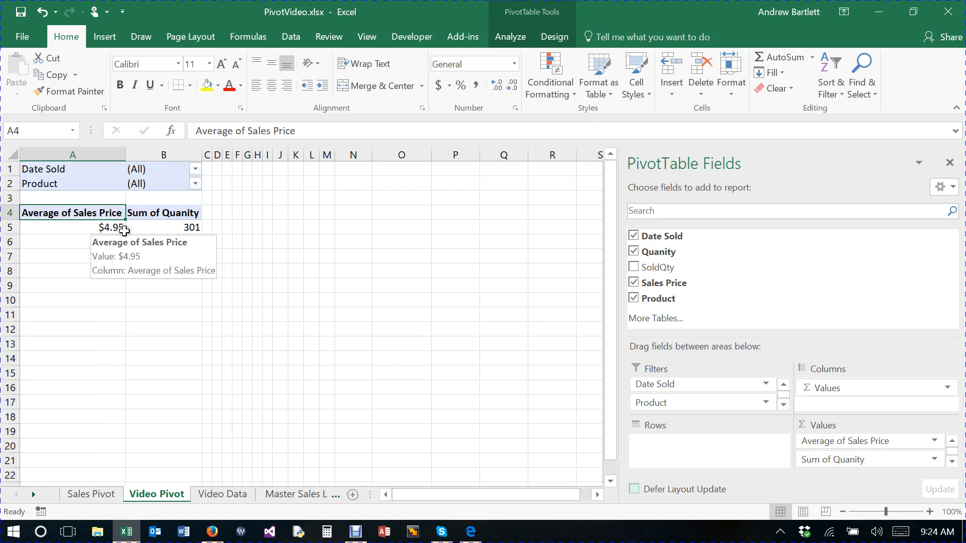
click(169, 229)
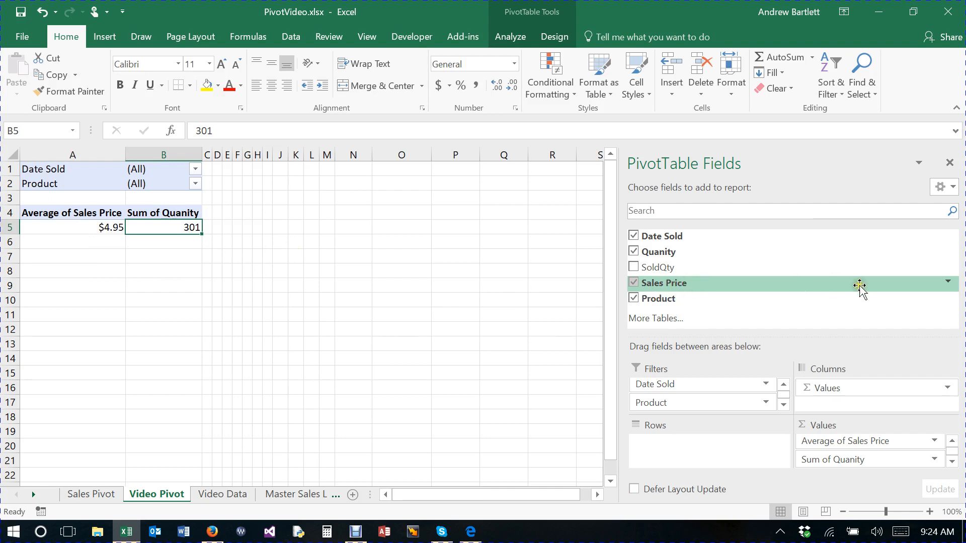
drag(695, 263, 850, 461)
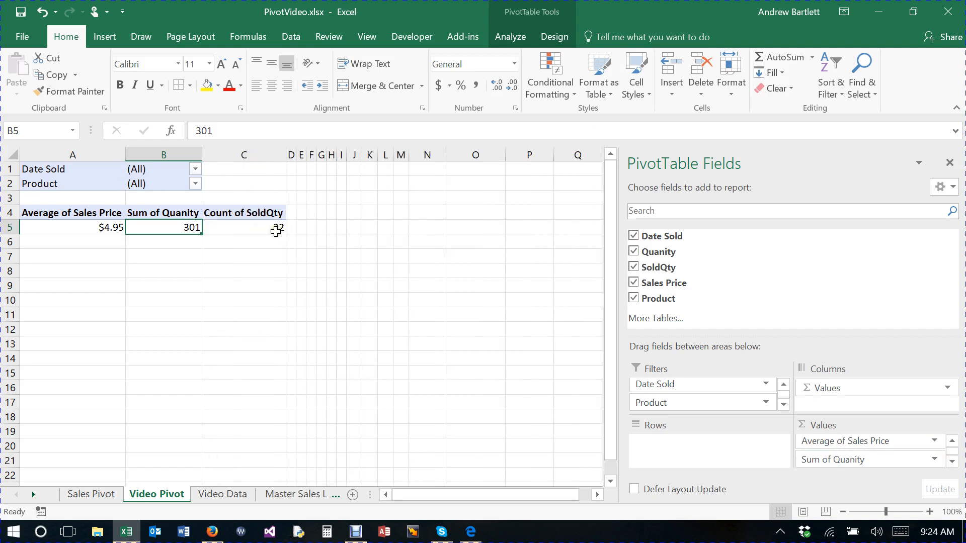
scroll(916, 459, down, 1)
scroll(915, 459, up, 1)
- Summarize the SoldQty value field by Sum
click(953, 461)
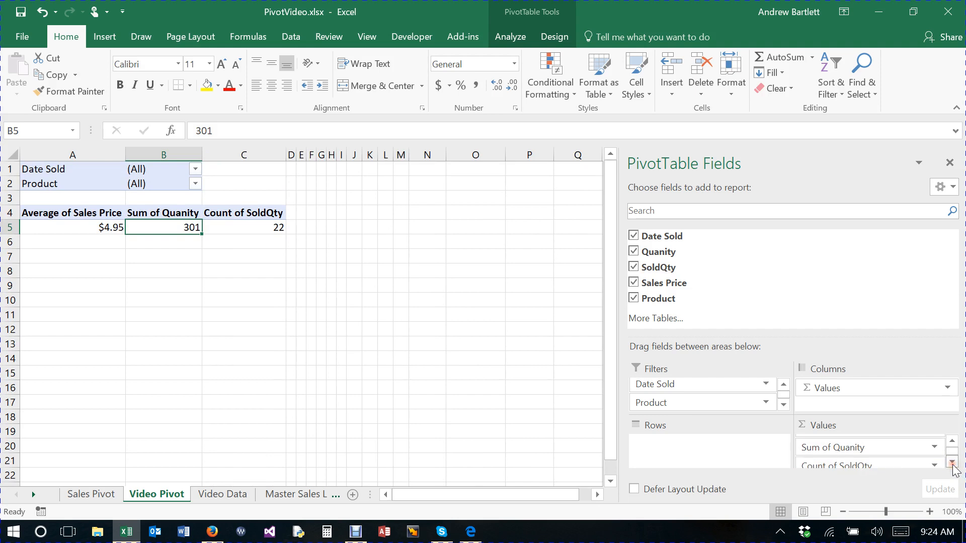
click(878, 465)
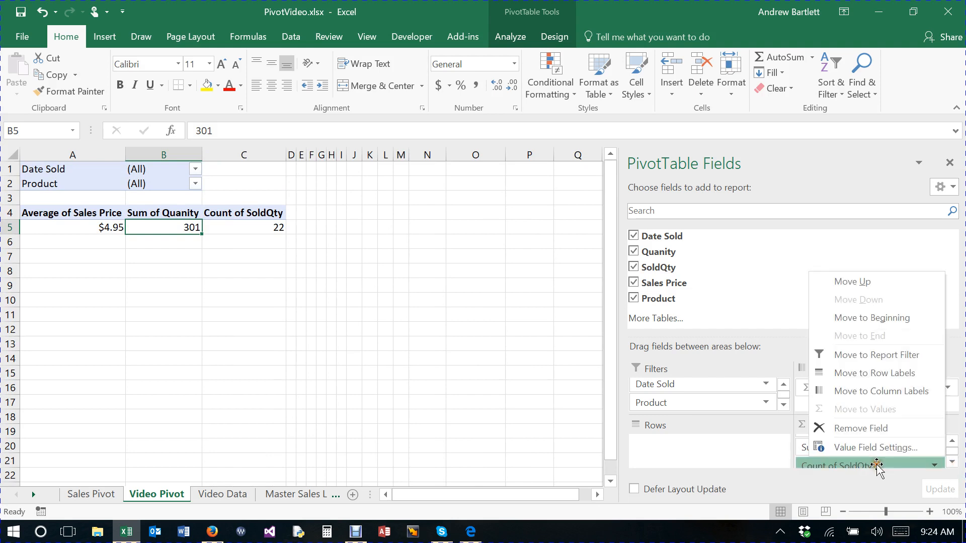
click(867, 448)
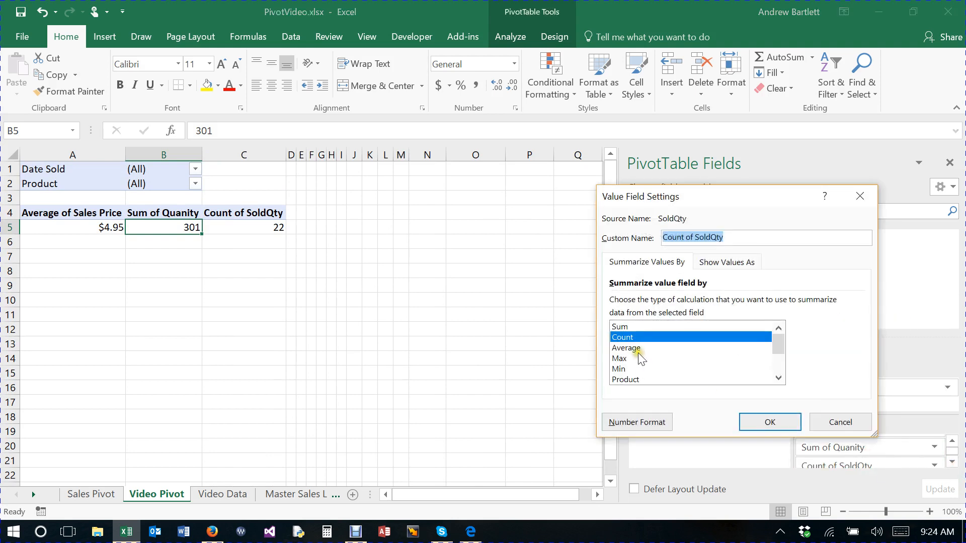
click(622, 327)
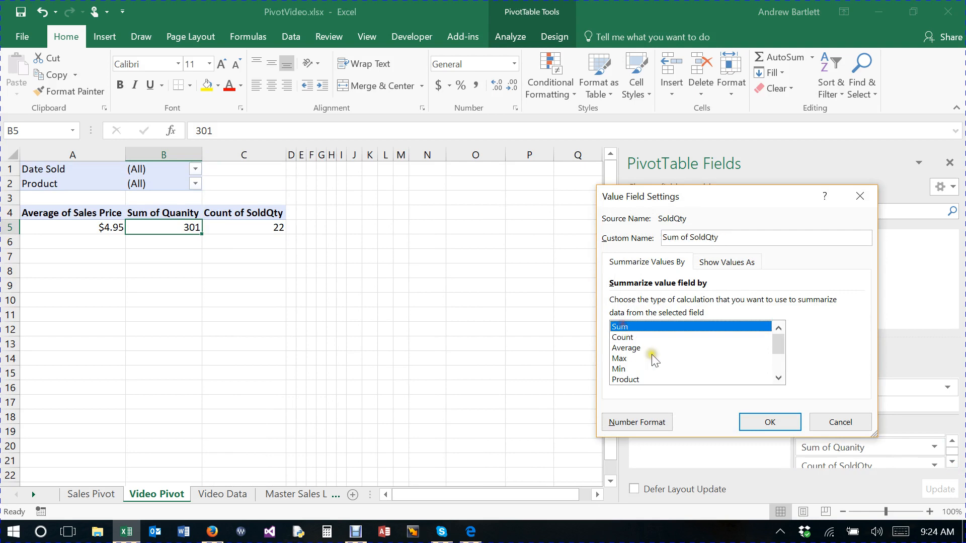
click(759, 427)
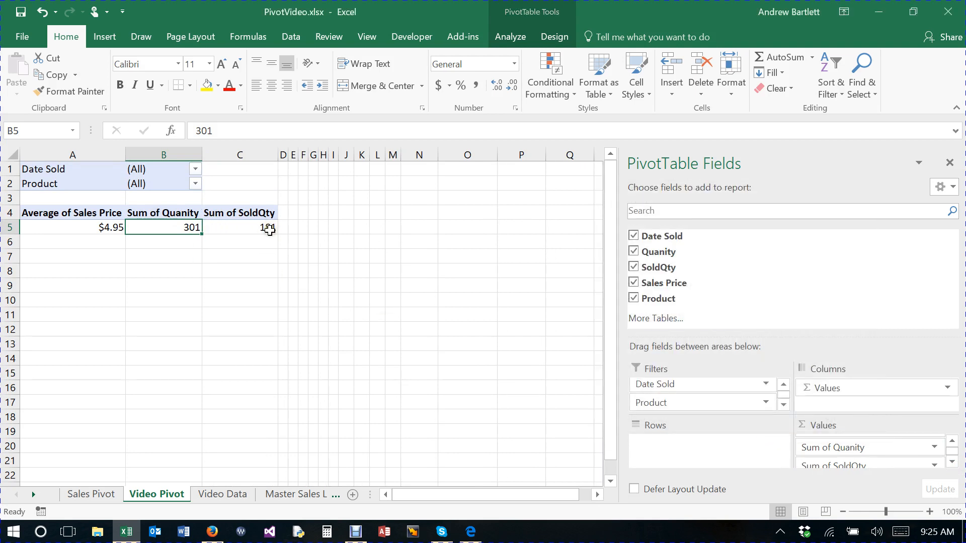
- Start a calculated field for the PivotTable and name it Quanity Remaining
mouse_move(270, 230)
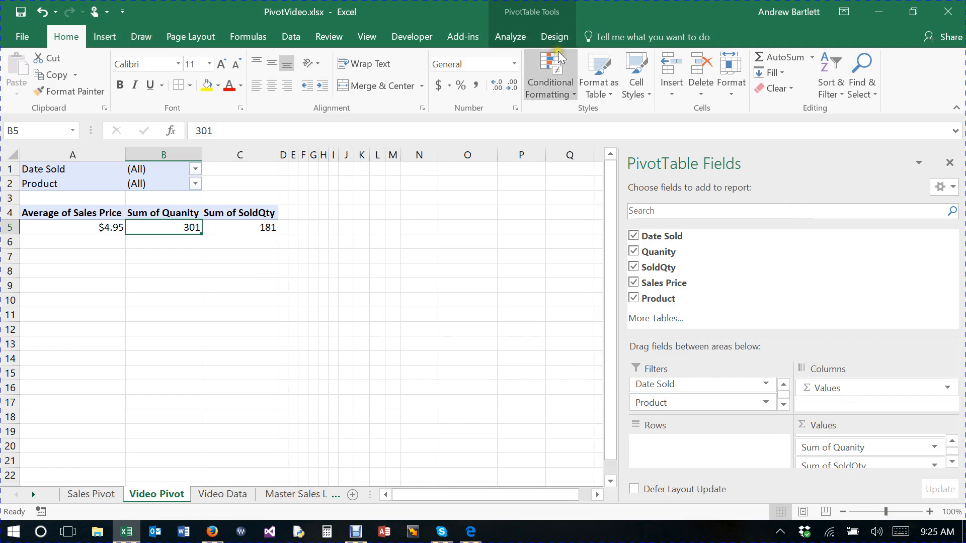
click(514, 35)
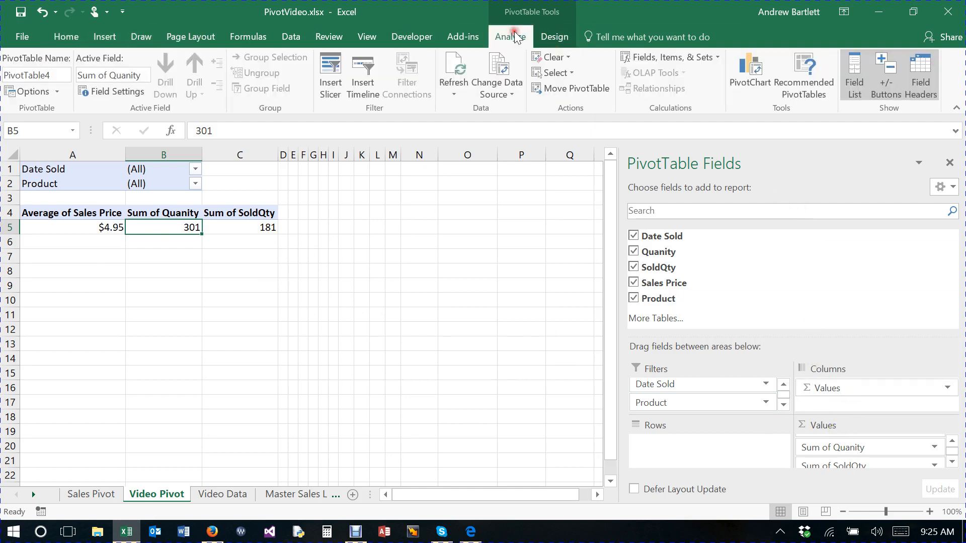
click(666, 56)
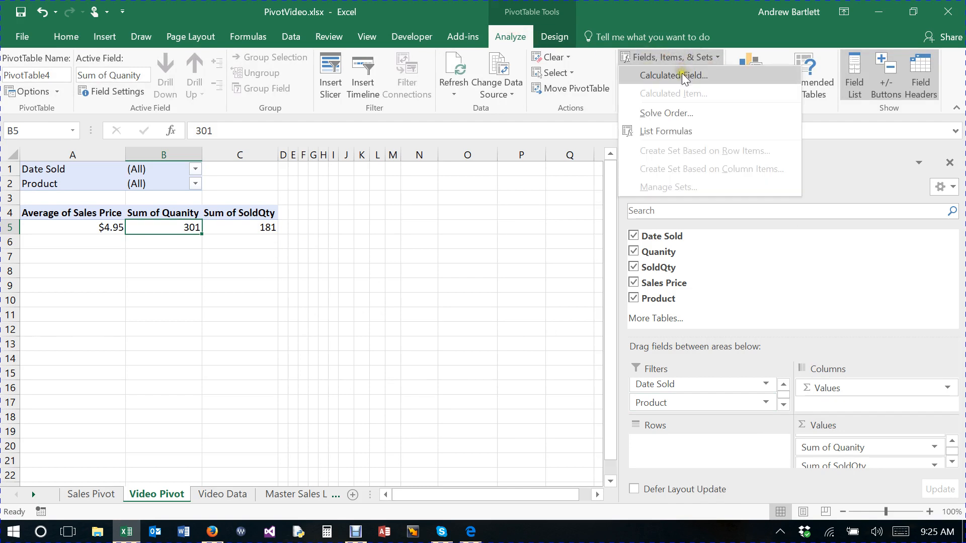
click(681, 74)
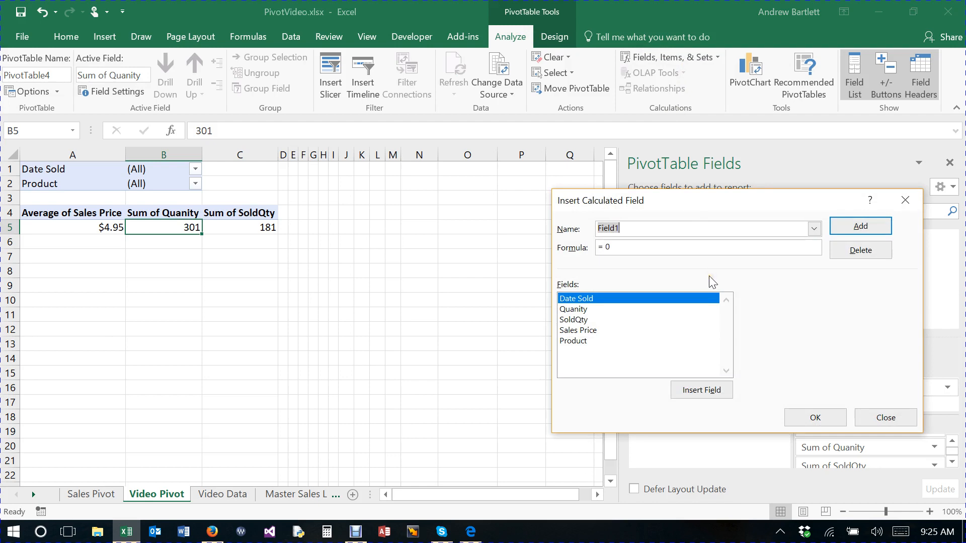
key(BackSpace)
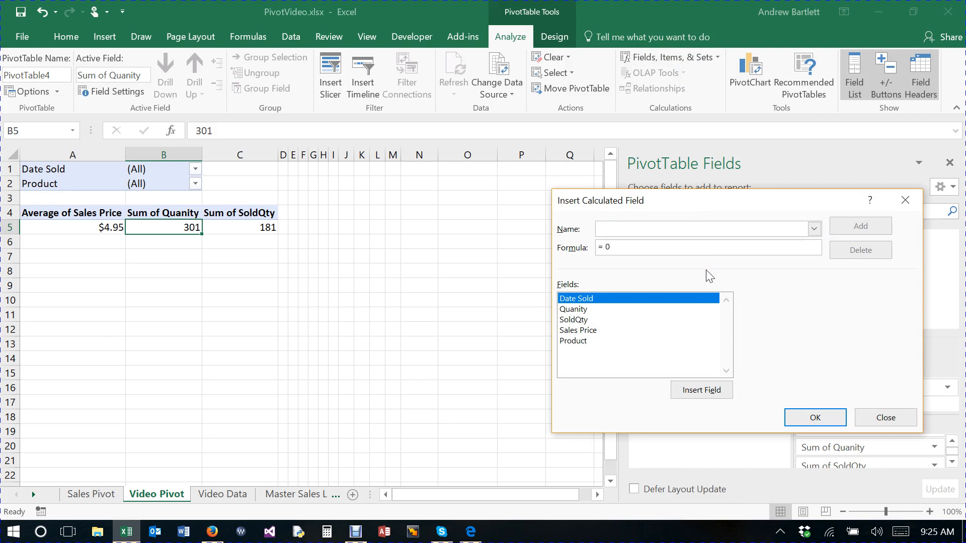
text(Q)
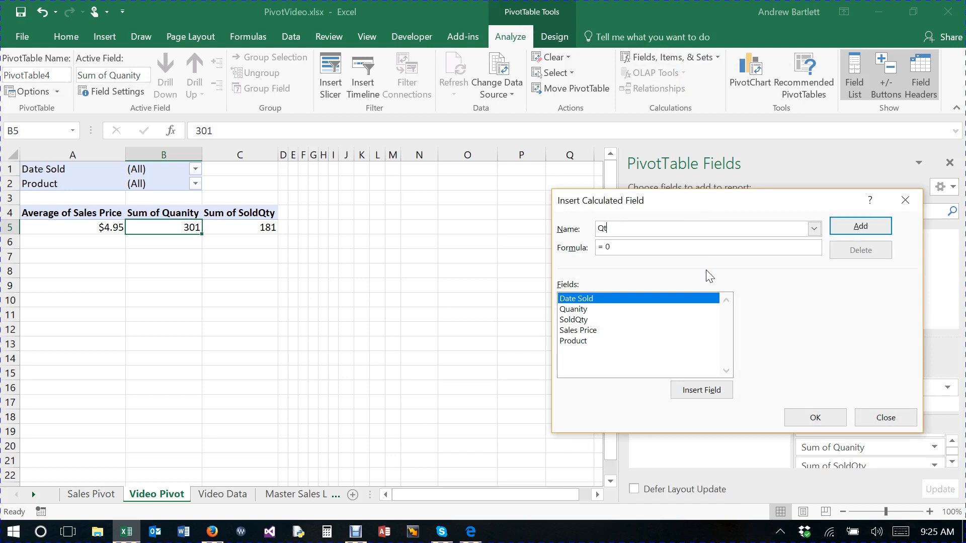
text(uanity Remaining)
- Set the Quanity Remaining formula to Quanity minus SoldQty and add the calculated field to the PivotTable
click(689, 247)
double_click(572, 309)
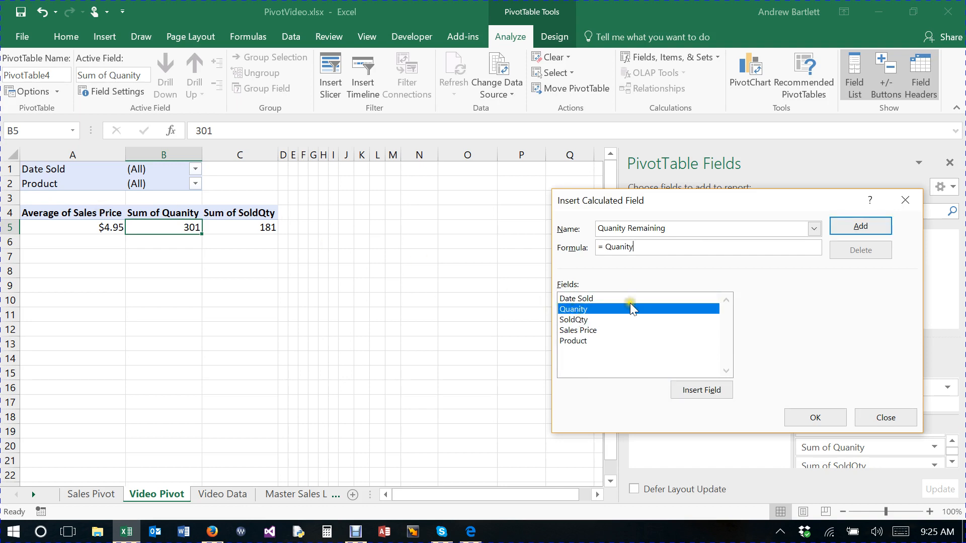
text(-)
double_click(589, 319)
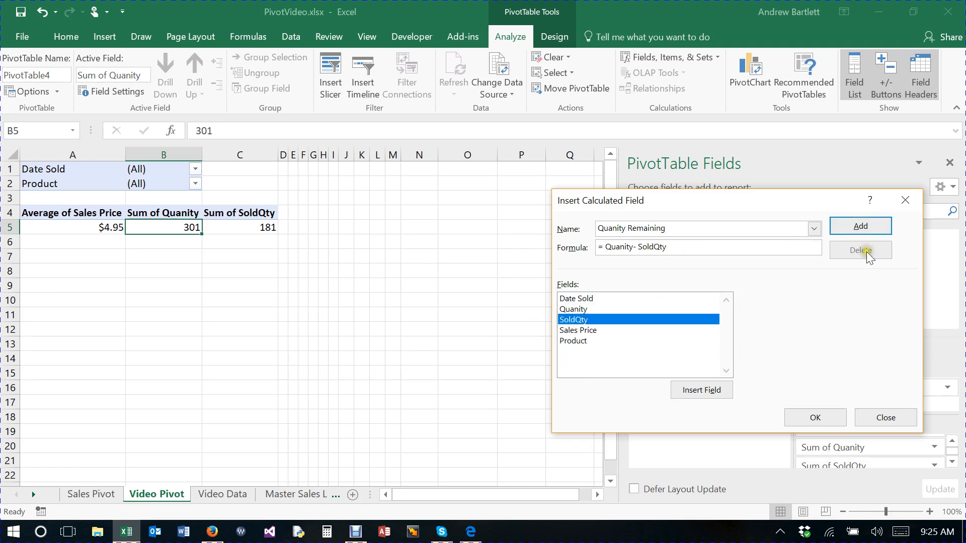
click(869, 227)
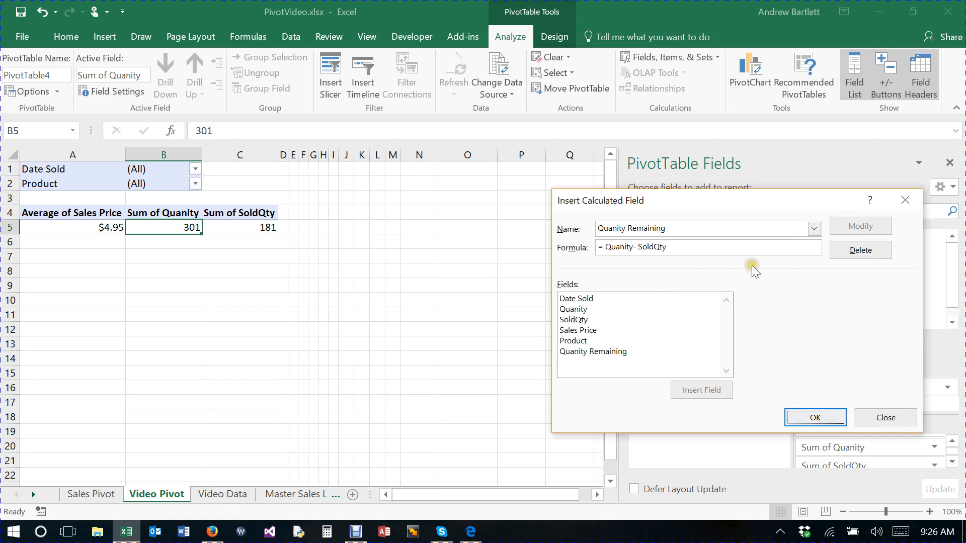
click(886, 418)
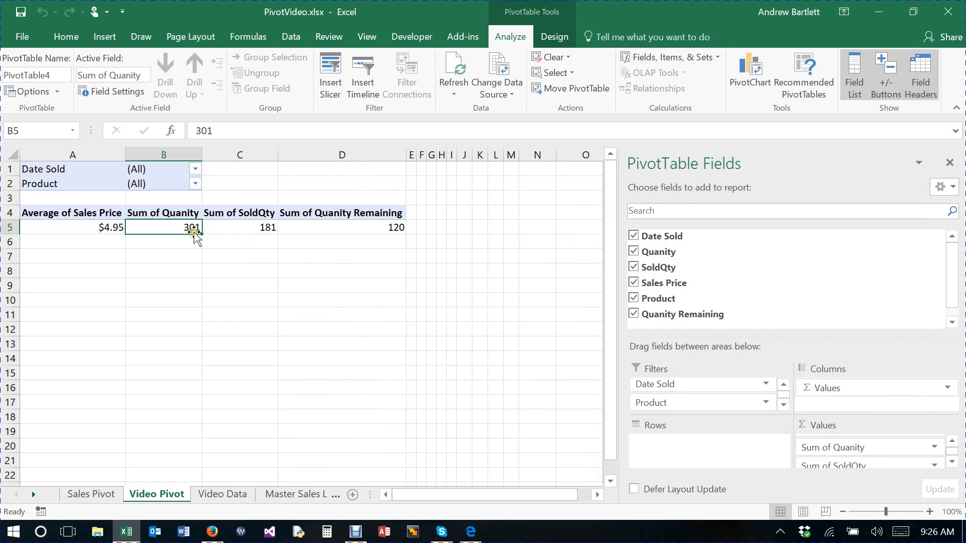
- Review the Quanity Remaining result and the field lists, and start another calculated field named "Sales Revenue:"
mouse_move(386, 227)
click(951, 462)
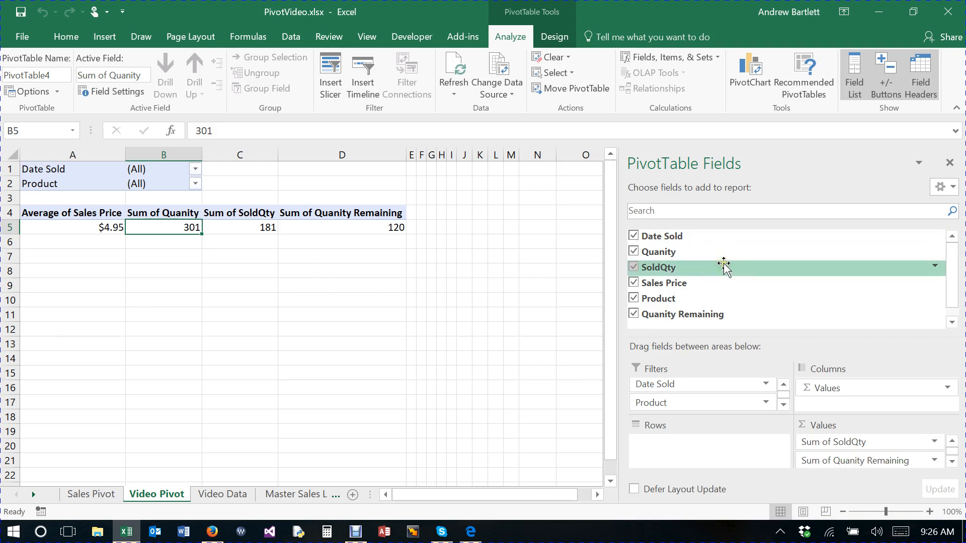
click(951, 275)
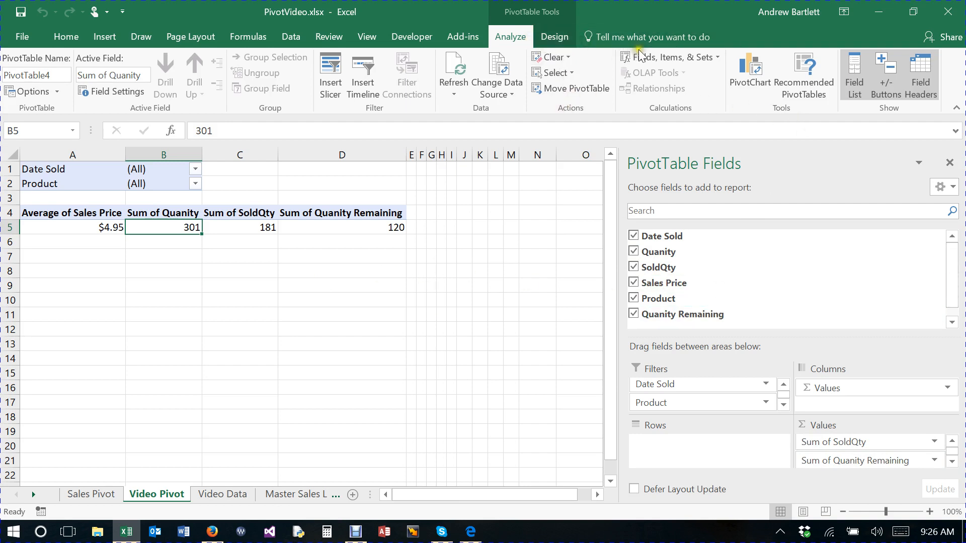
click(651, 55)
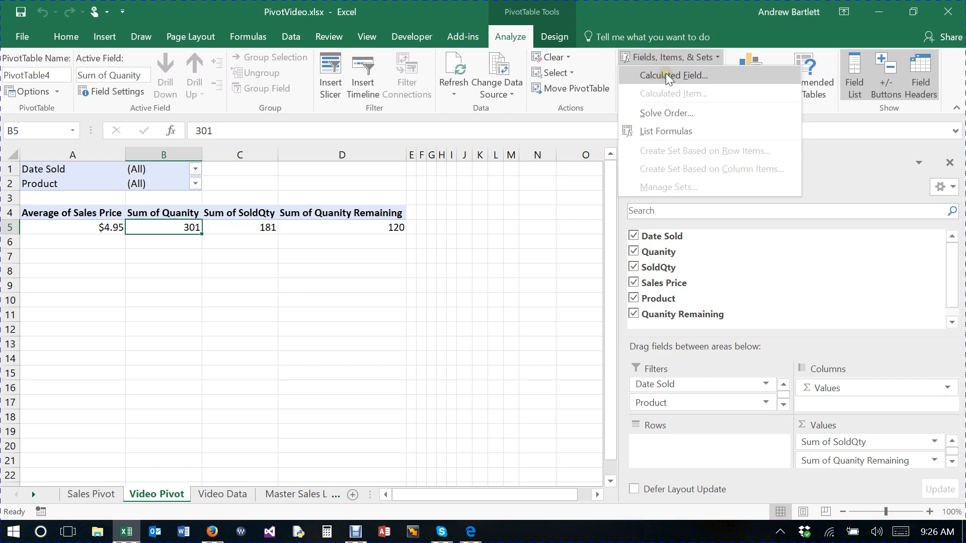
click(665, 74)
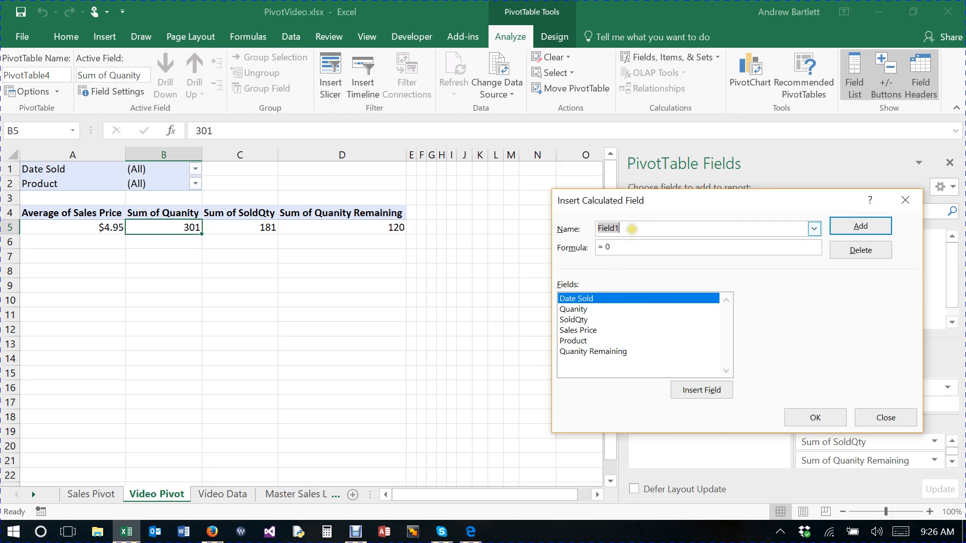
key(BackSpace)
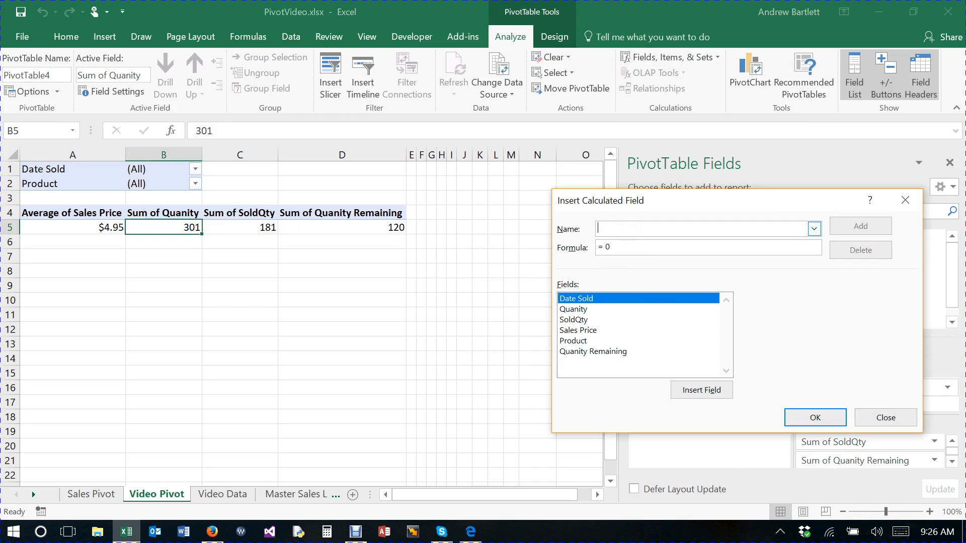
text(Sales Revenue)
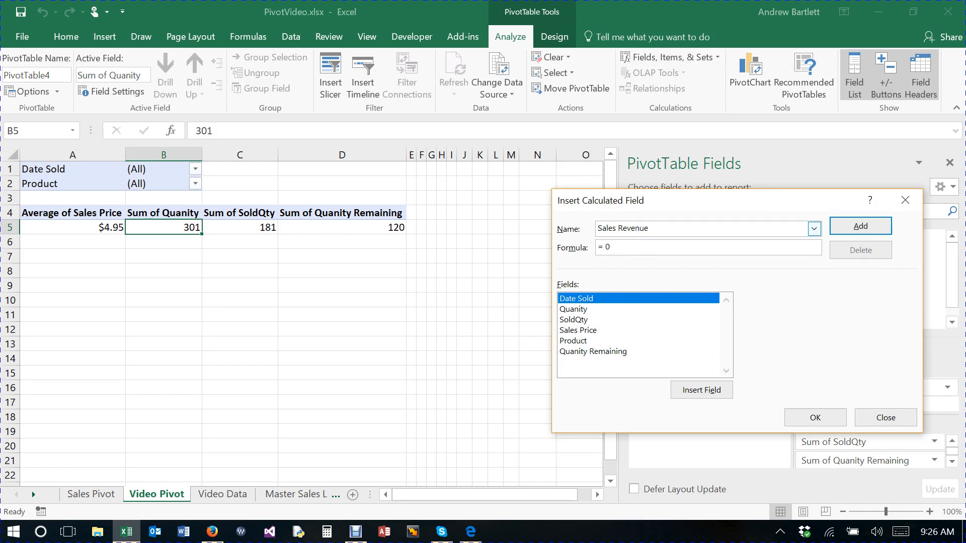
- Set the "Sales Revenue:" formula to SoldQty multiplied by Sales Price and add the calculated field to the PivotTable
click(613, 246)
double_click(583, 321)
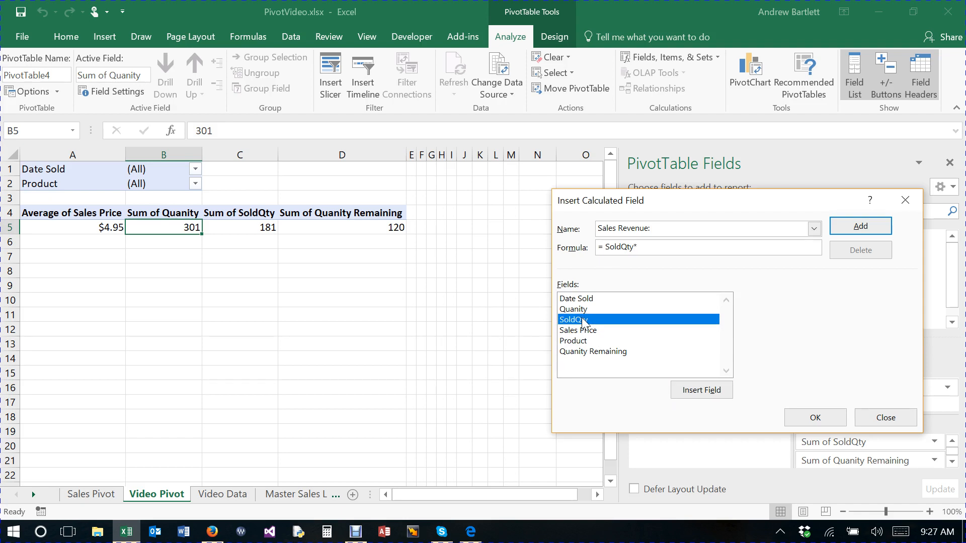
click(635, 246)
click(588, 330)
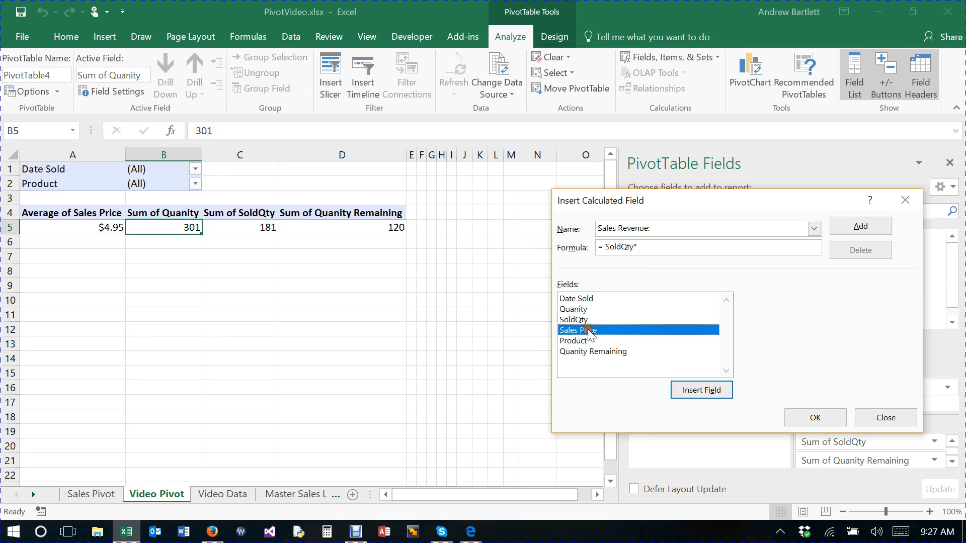
double_click(590, 331)
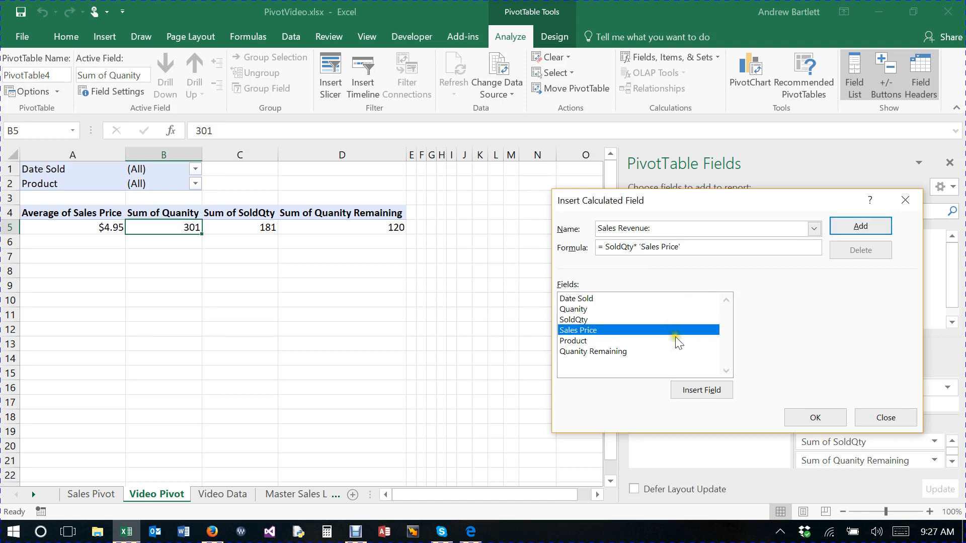
click(874, 227)
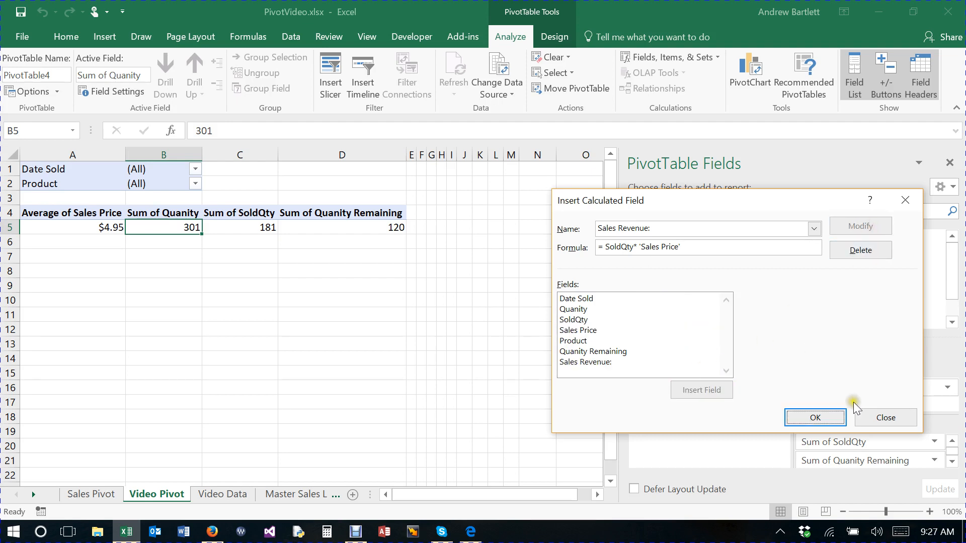
click(891, 420)
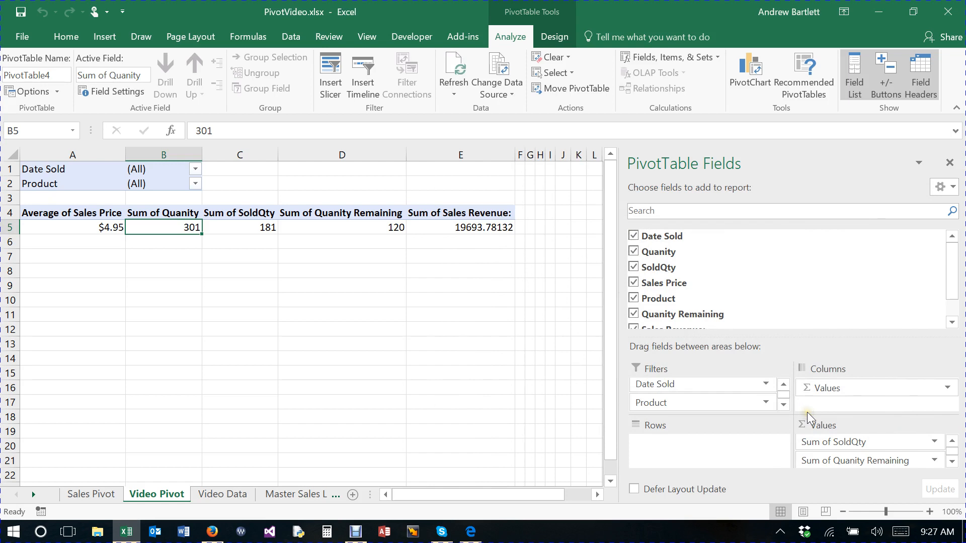
- Format the Sum of Sales Revenue: value field as Currency with the $ symbol, 2 decimal places and the -$1,234.10 negative style
click(495, 231)
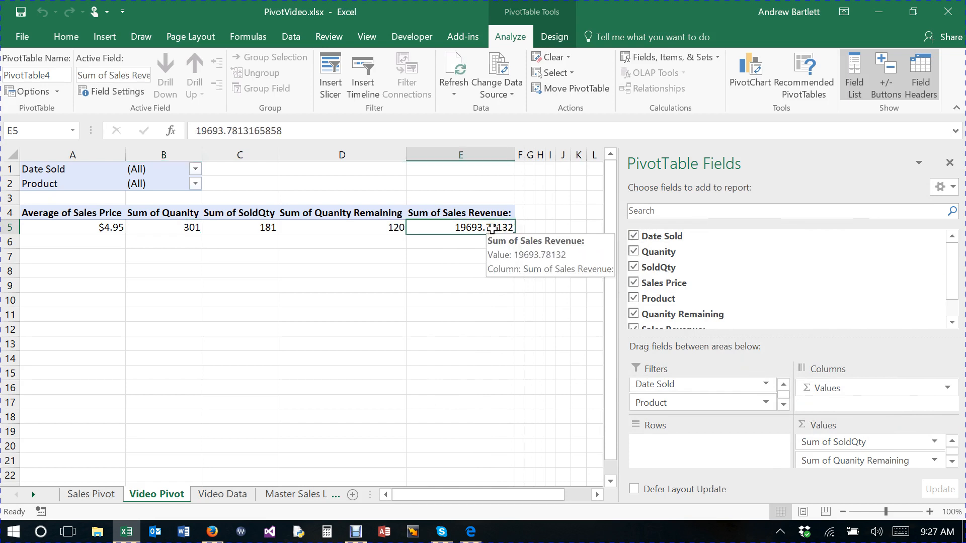
click(952, 461)
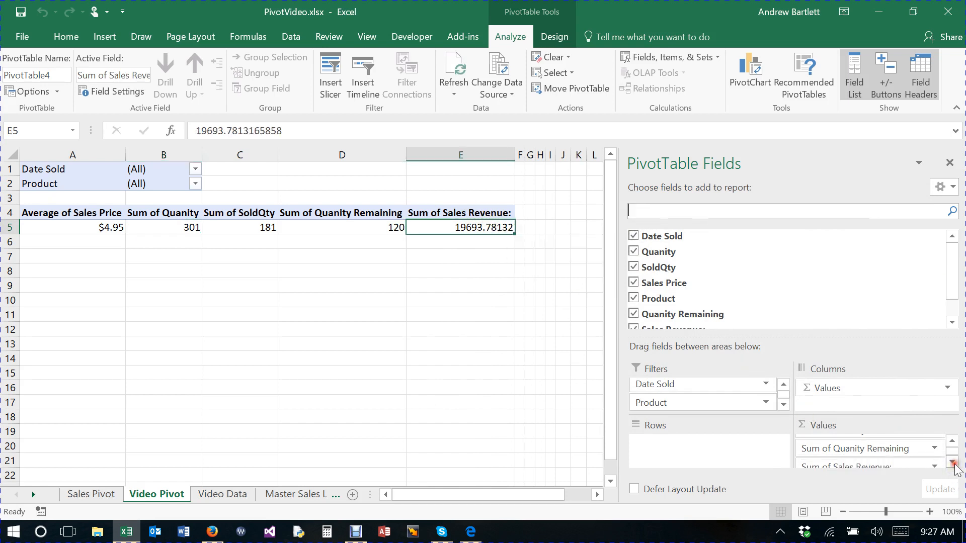
click(888, 460)
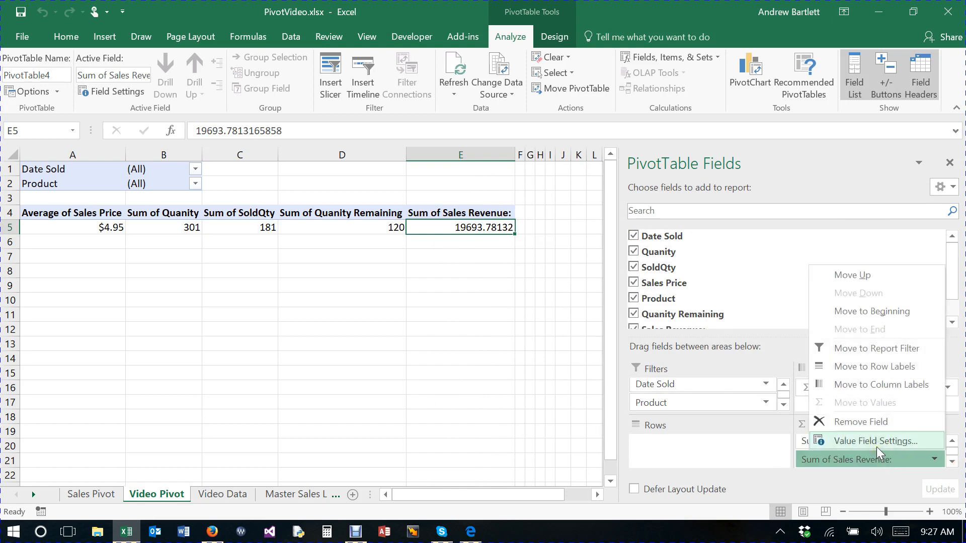
click(876, 446)
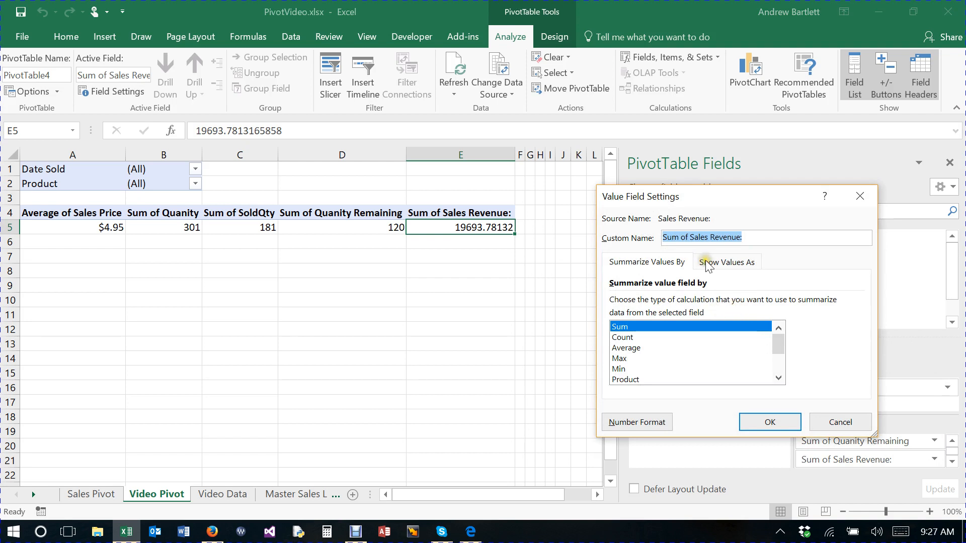
click(707, 264)
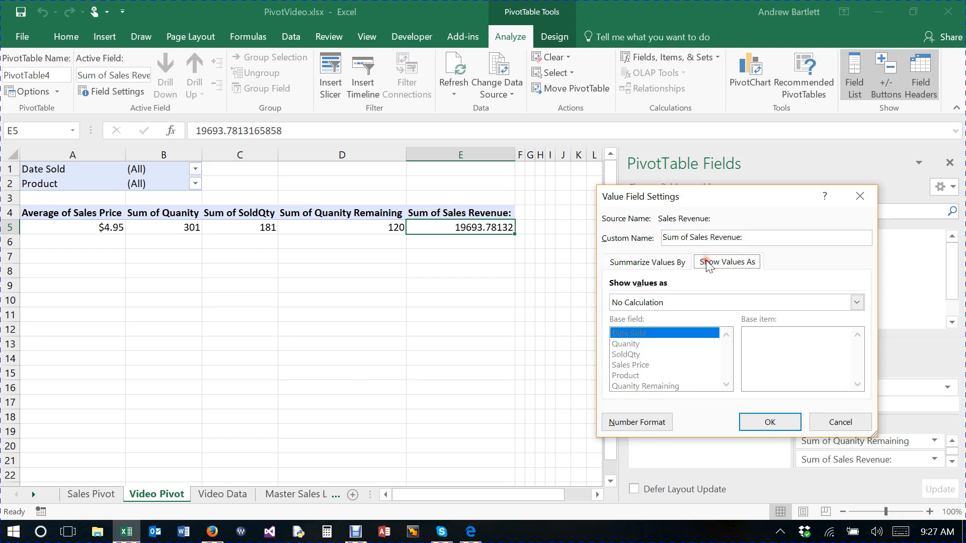
click(636, 423)
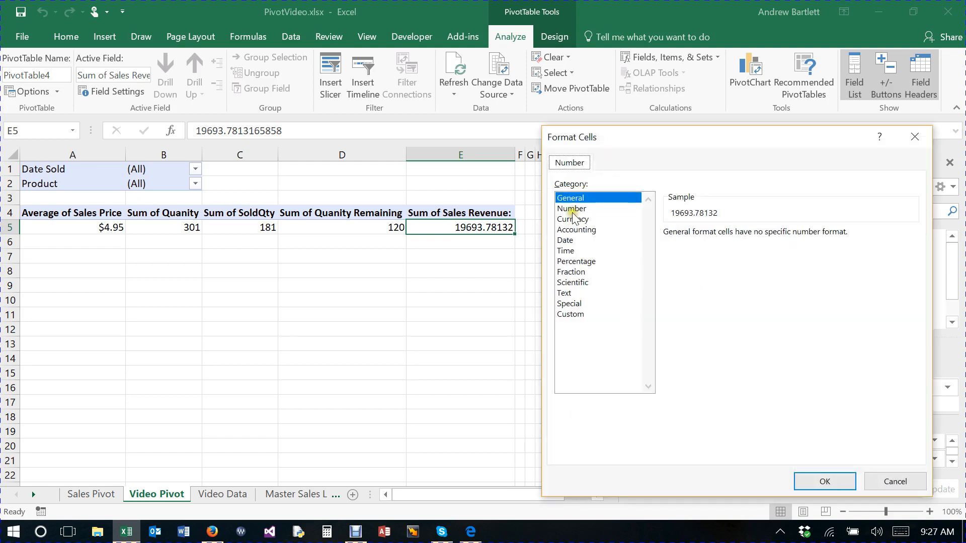
click(571, 219)
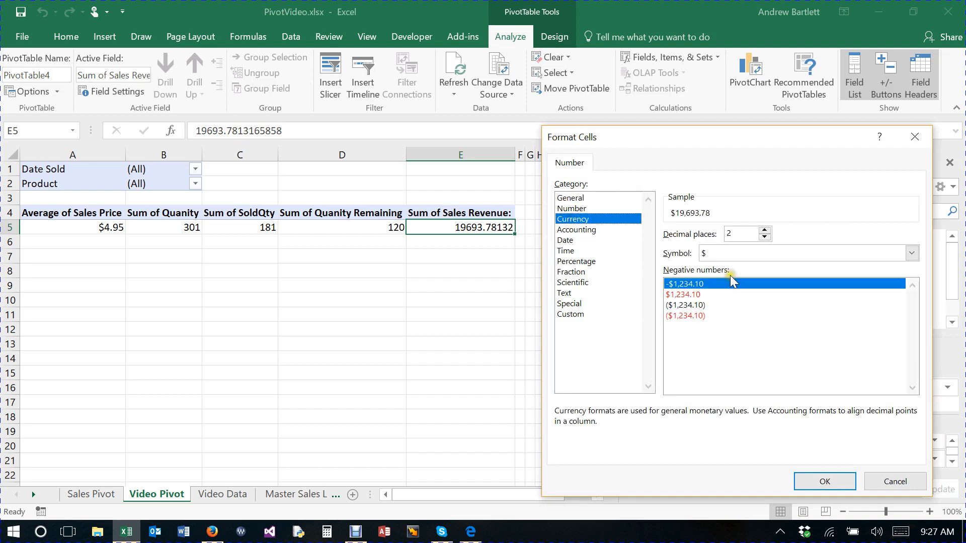
click(691, 294)
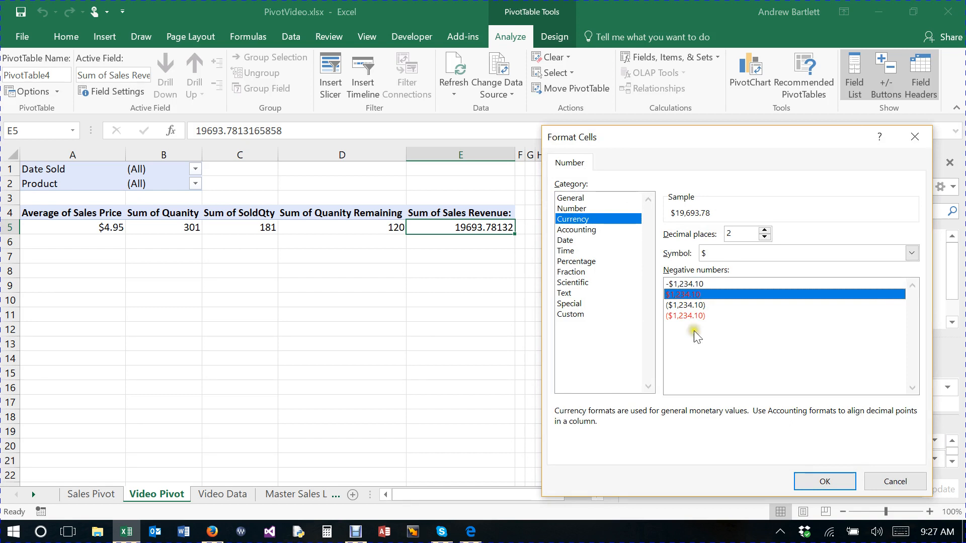
click(700, 306)
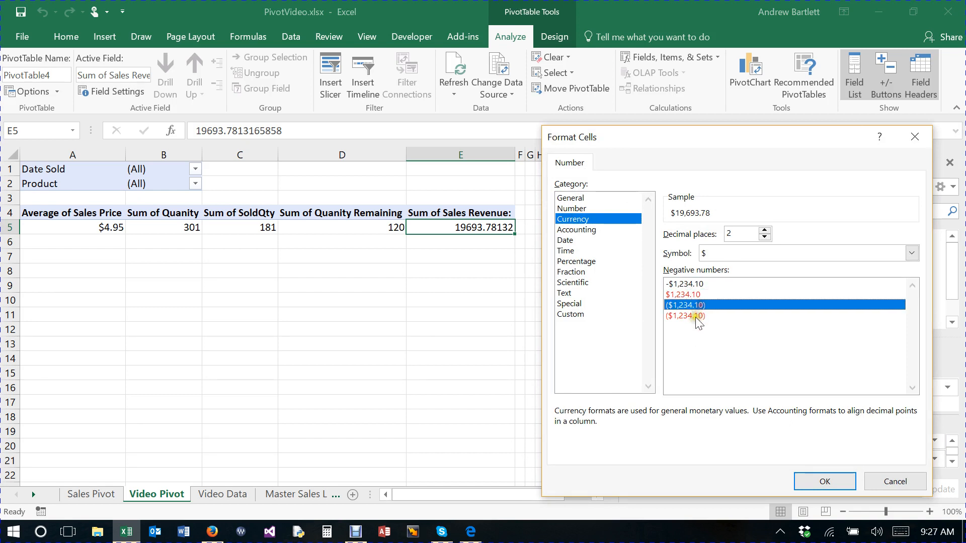
click(696, 316)
click(689, 284)
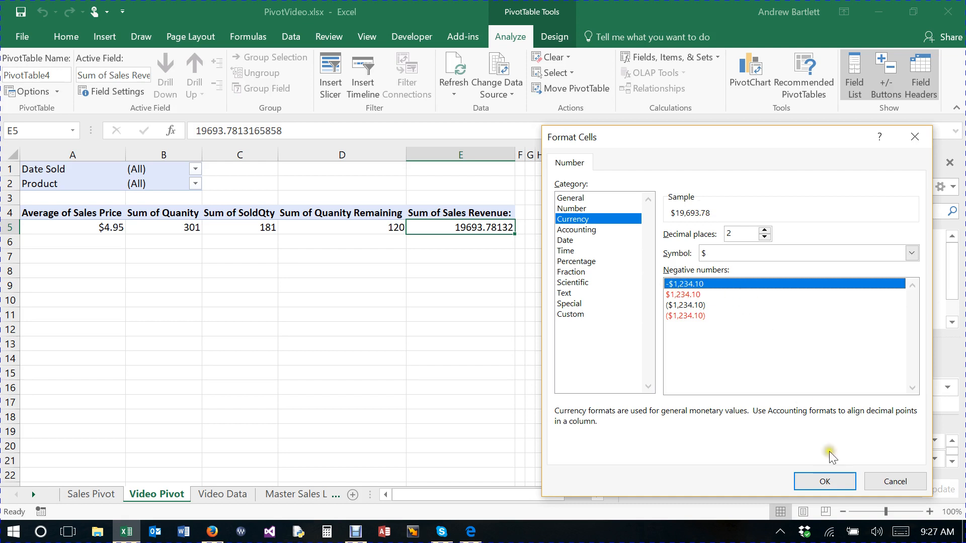
click(825, 482)
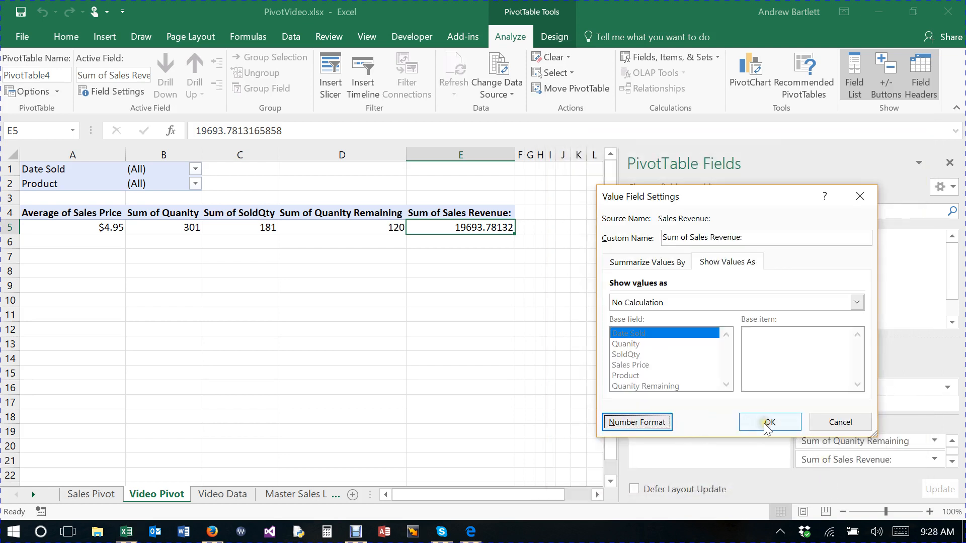
click(770, 424)
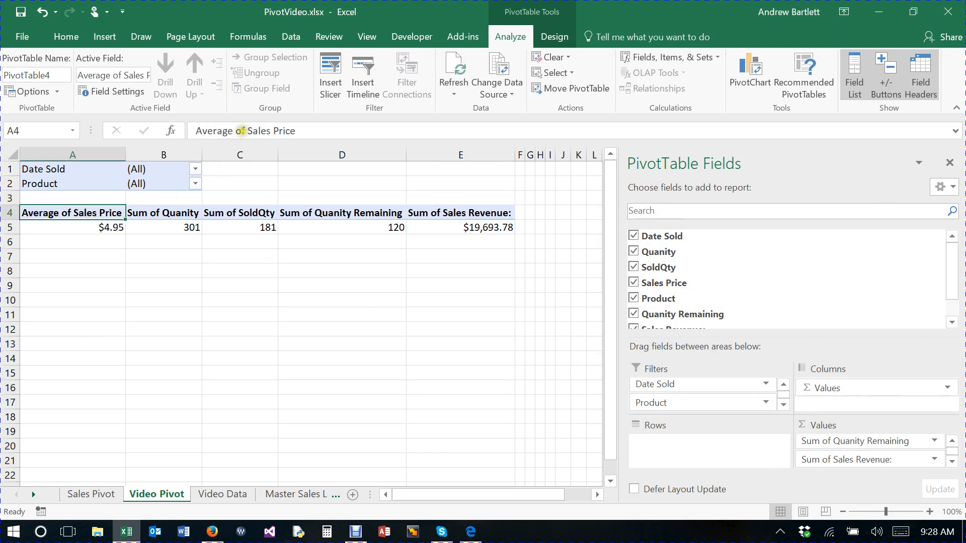
- Rename the Average of Sales Price header in the PivotTable as "Avg Sales Price:"
drag(247, 131, 194, 131)
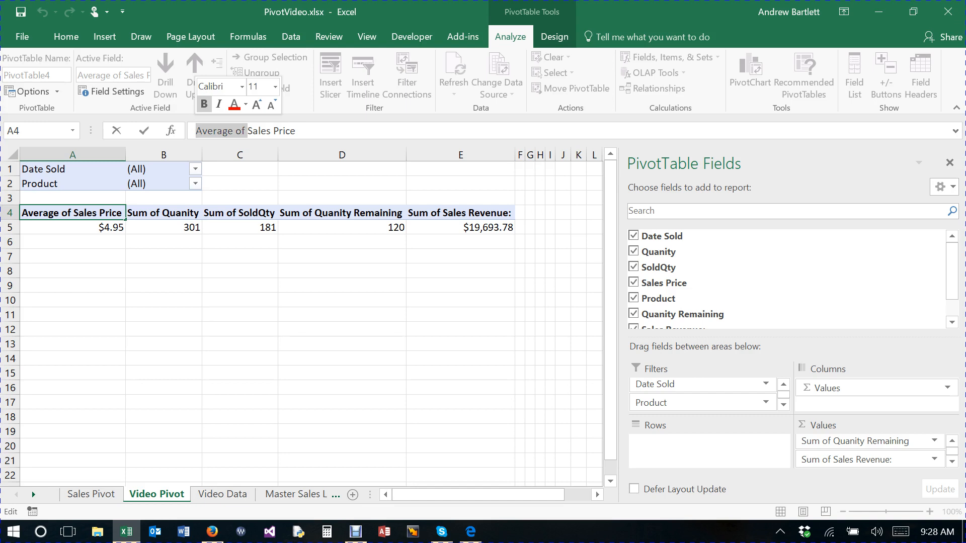
key(BackSpace)
key(Return)
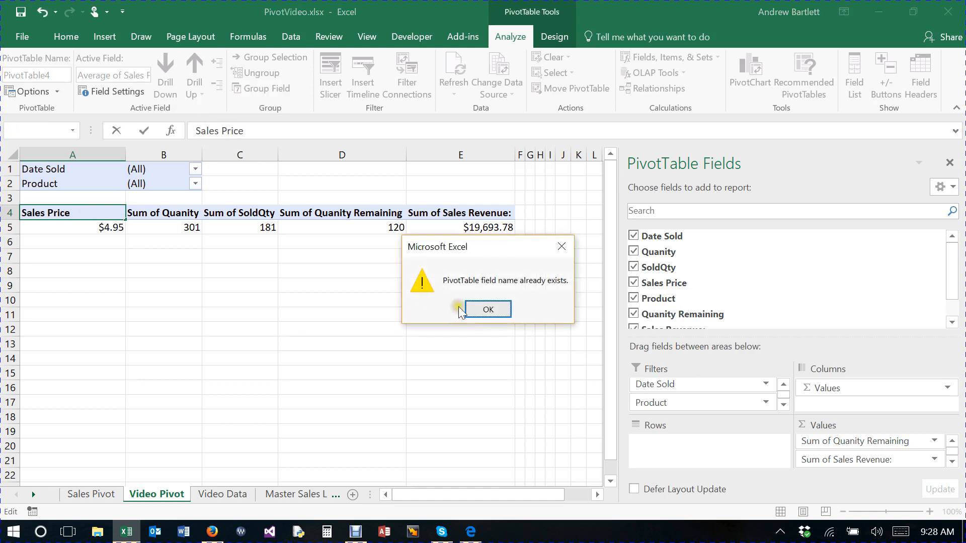
click(498, 310)
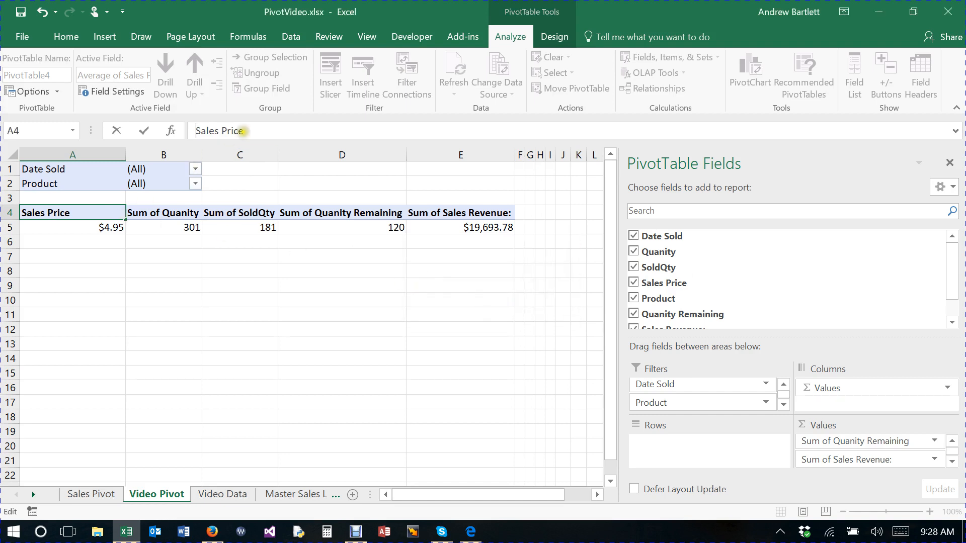
click(248, 131)
text(Av)
key(BackSpace)
text(vg)
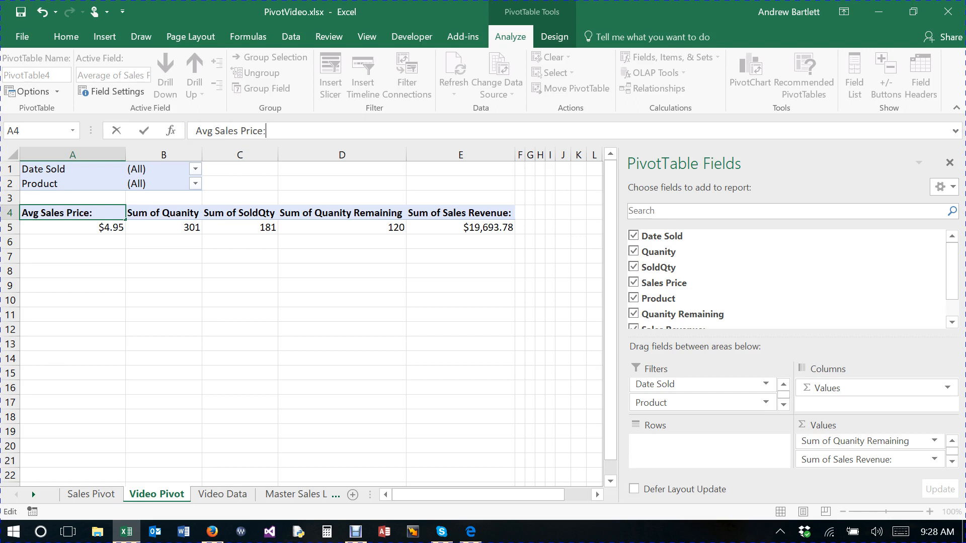
- Rename the Sum of Quanity header in the PivotTable as "Total Quanity:"
click(176, 213)
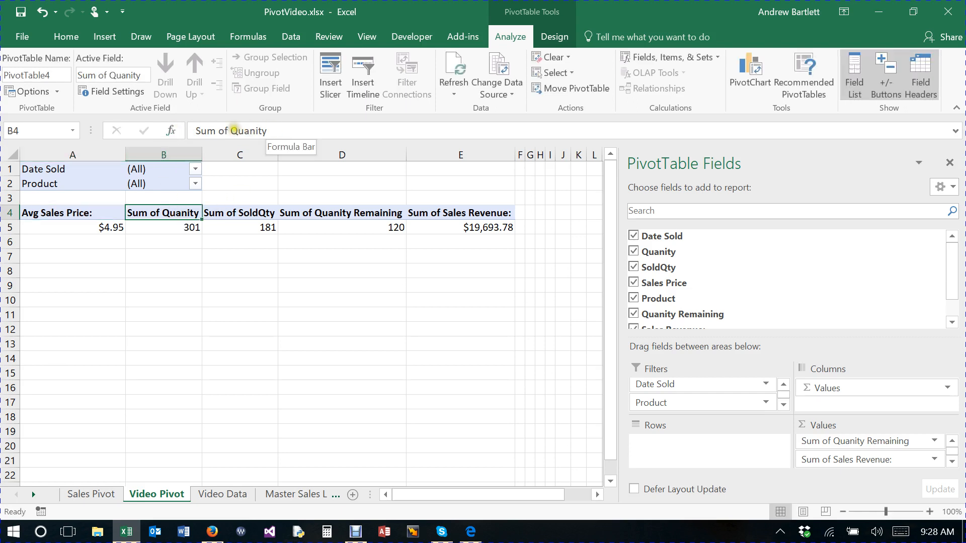
drag(230, 130, 196, 131)
text(Total)
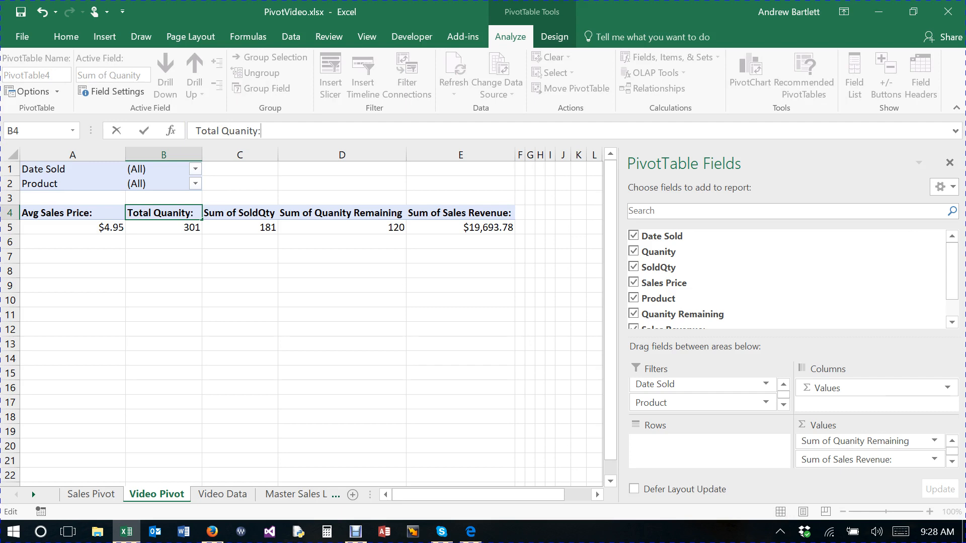
key(Return)
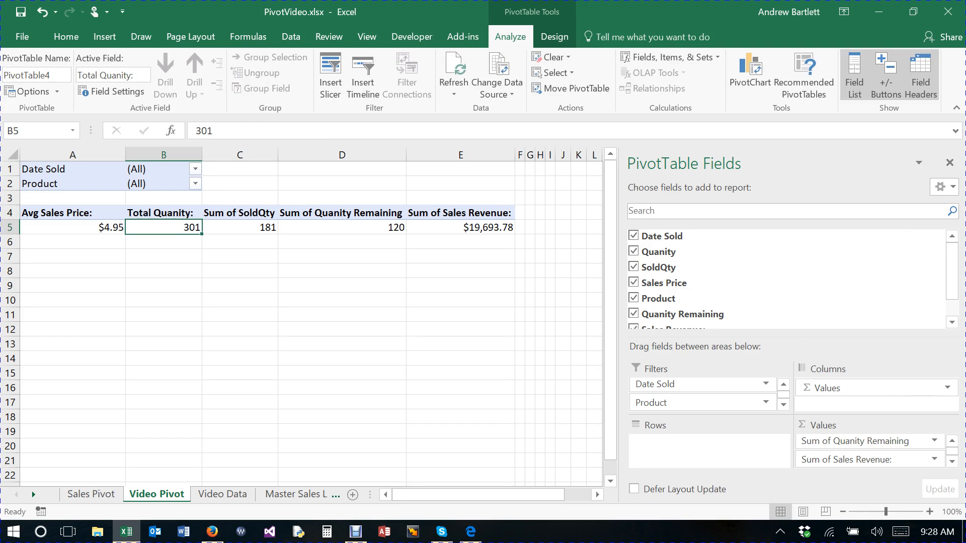
- Rename the Sum of SoldQty header in the PivotTable as "Total Sold Qty:"
click(233, 216)
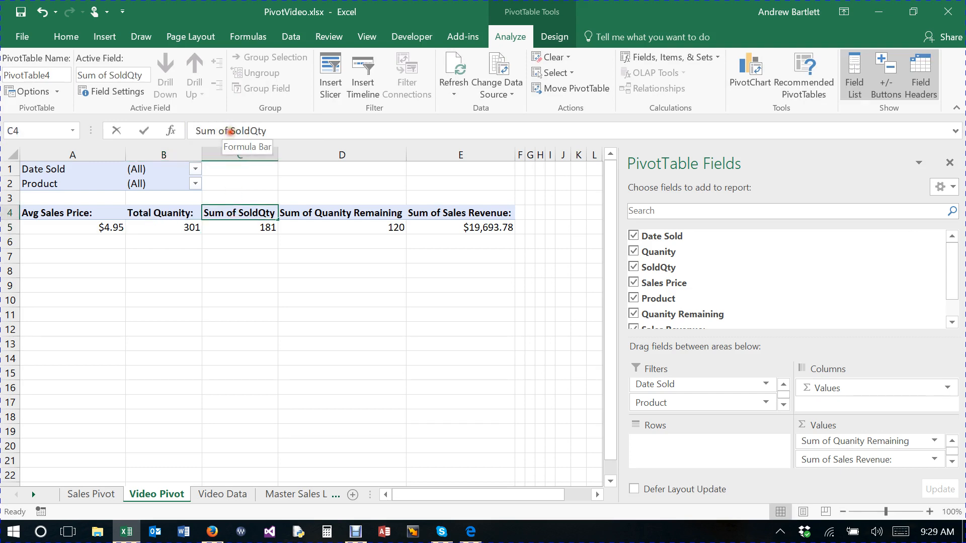
drag(230, 131, 190, 121)
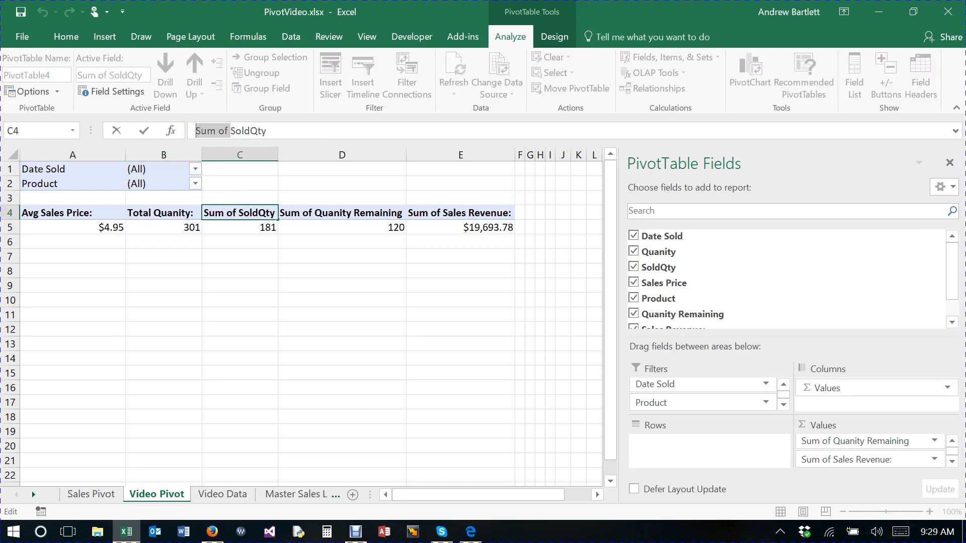
text(Total Sold)
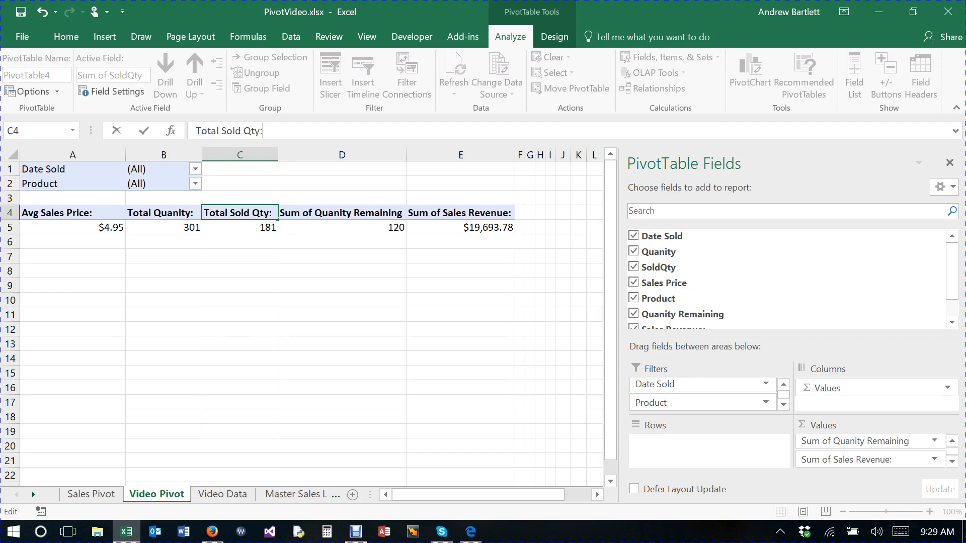
key(Return)
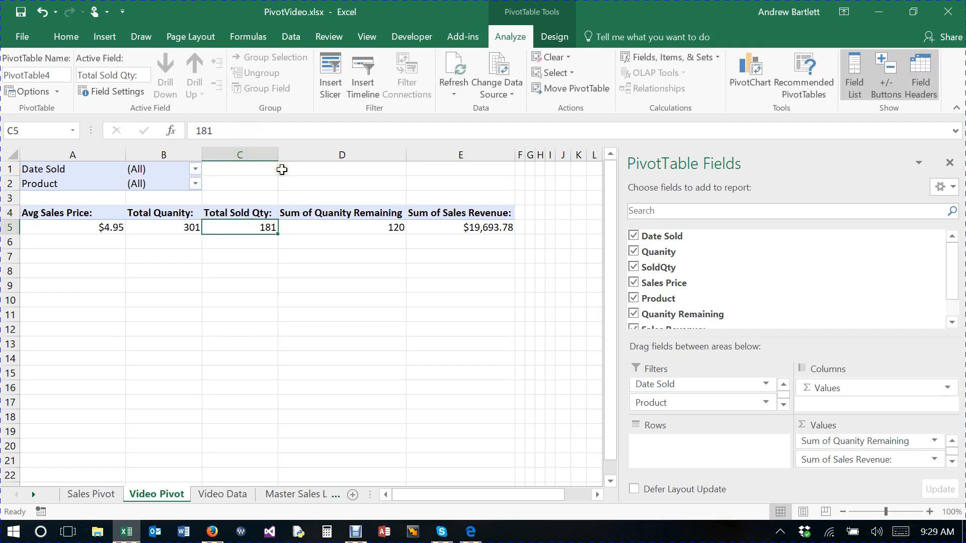
- Rename the Sum of Quanity Remaining header in the PivotTable as "Total Remaining Quanity:"
click(330, 220)
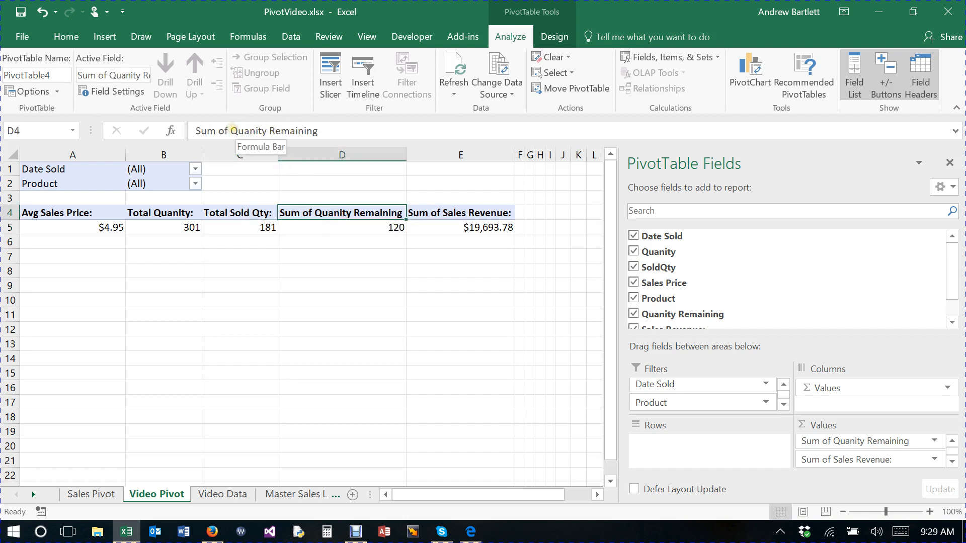
drag(232, 129, 196, 131)
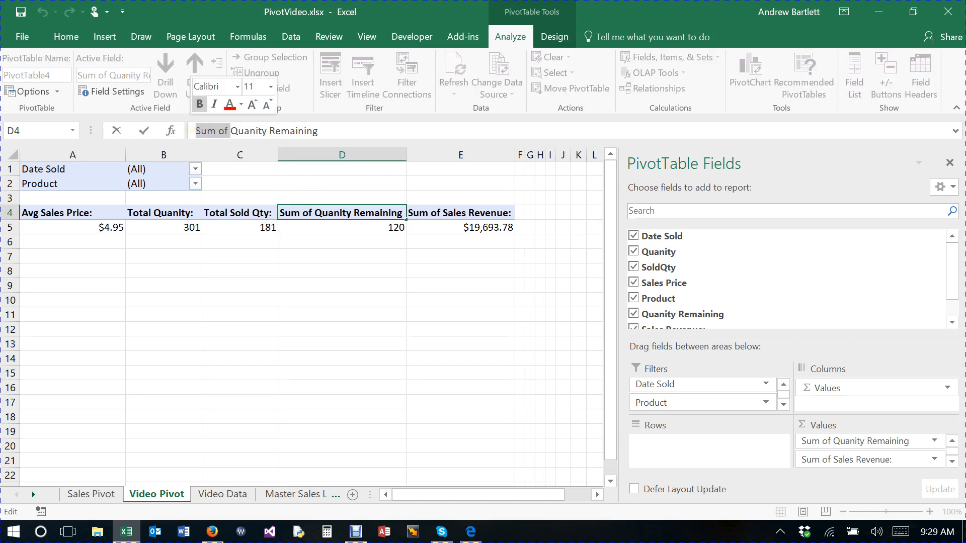
text(Total)
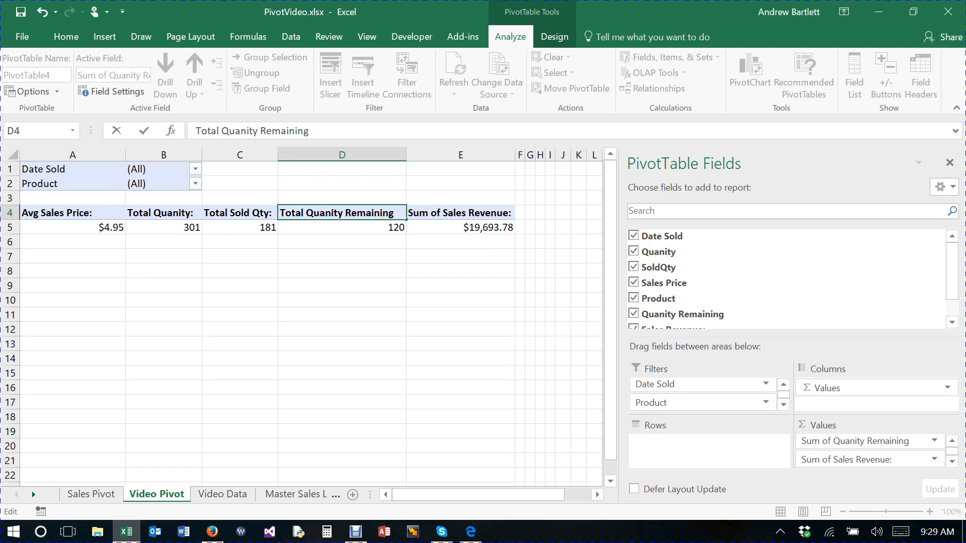
key(shift+Left)
key(shift+Left)
key(shift+Left)
key(shift+Left)
key(shift+Left)
key(shift+Left)
key(shift+Left)
key(ctrl+c)
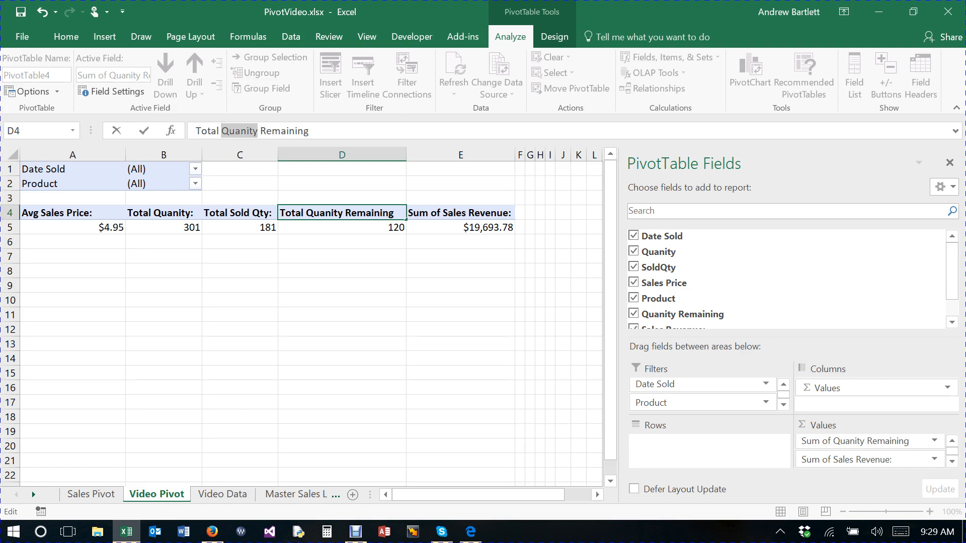
key(BackSpace)
key(BackSpace)
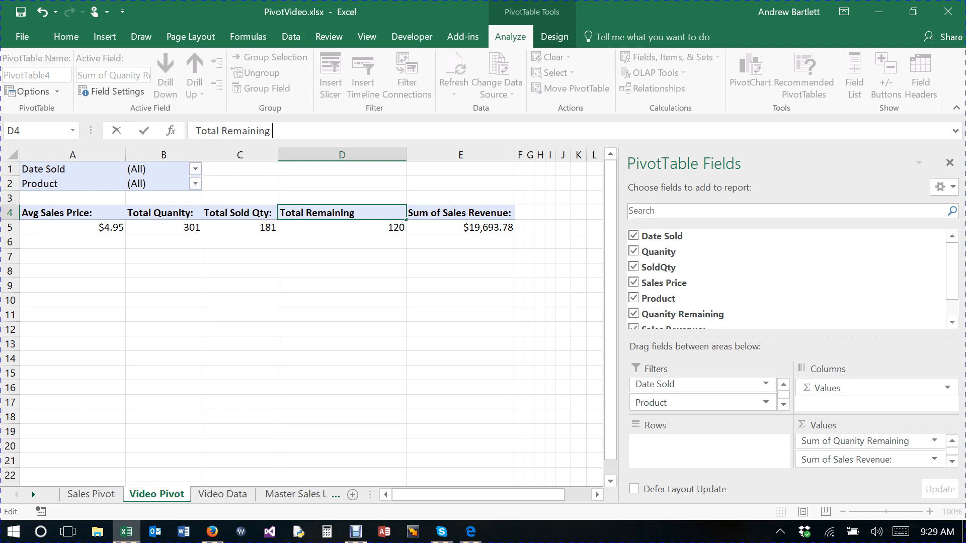
key(ctrl+v)
key(Return)
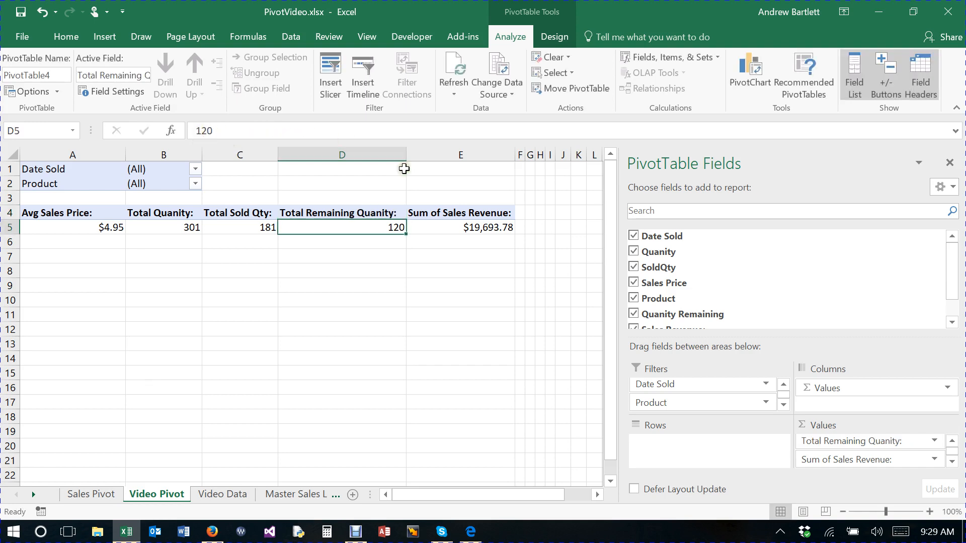
- Rename the Sum of Sales Revenue: header as "Total Revenue:" and autofit the widths of columns E and D
click(426, 211)
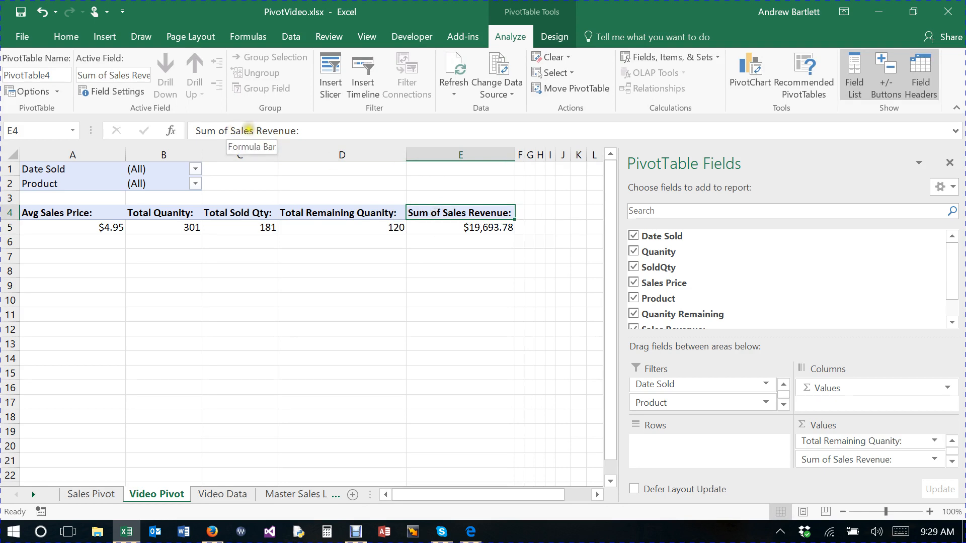
drag(254, 131, 171, 126)
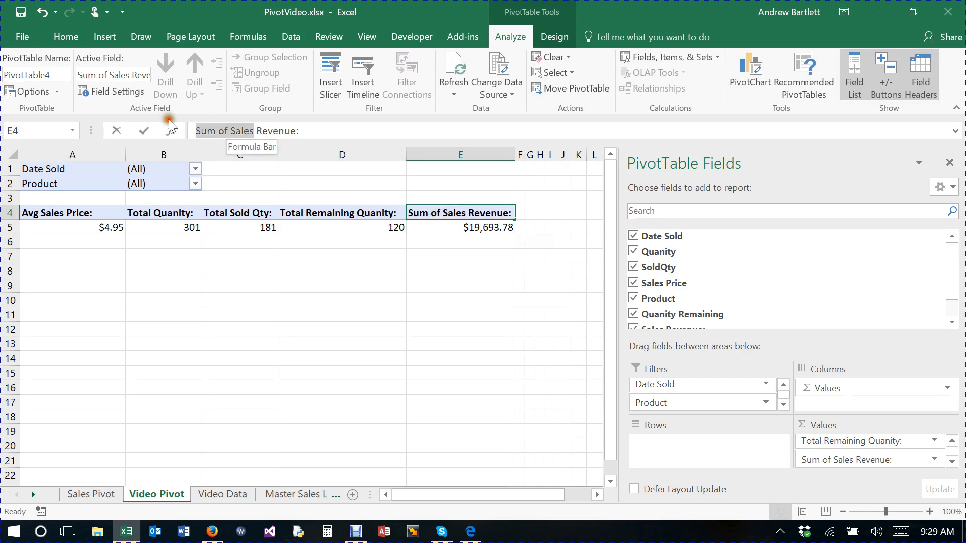
text(Total)
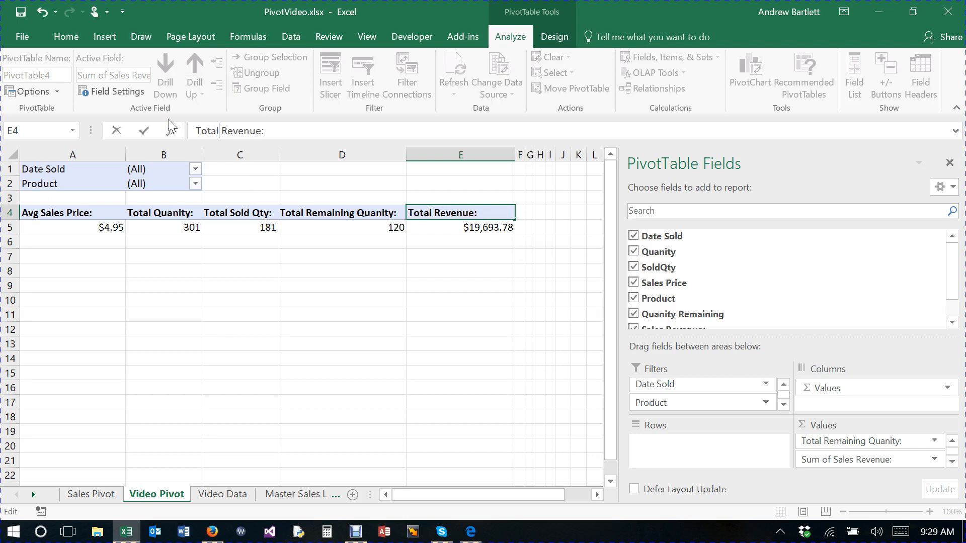
key(Return)
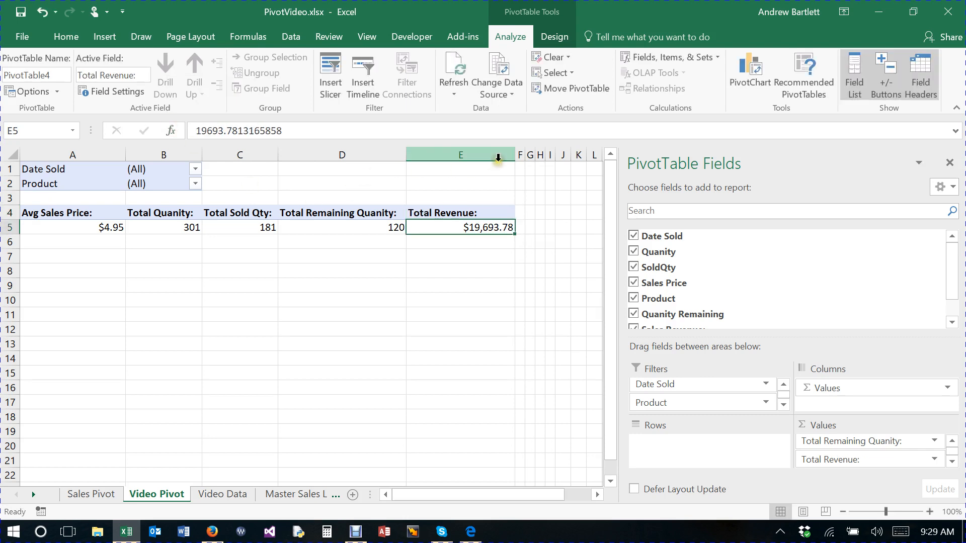
double_click(514, 155)
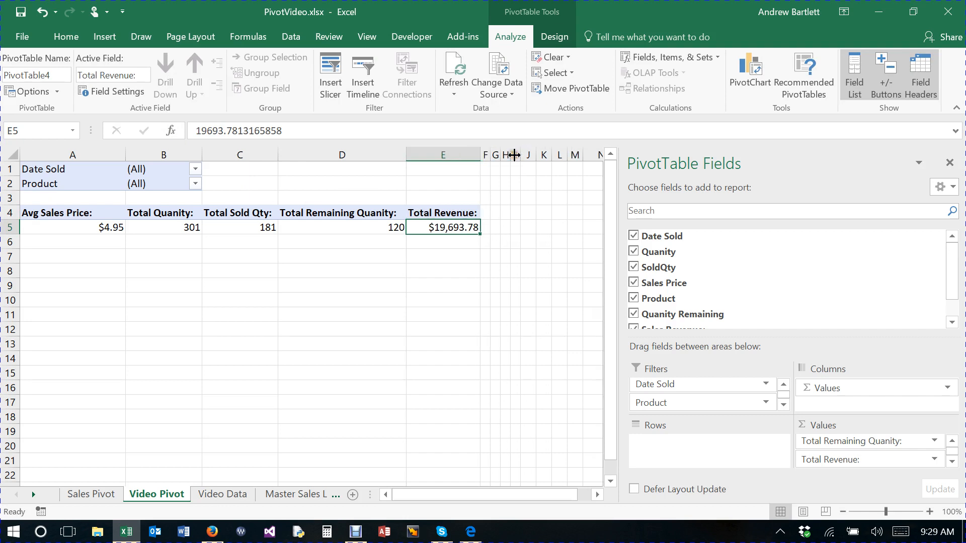
double_click(406, 152)
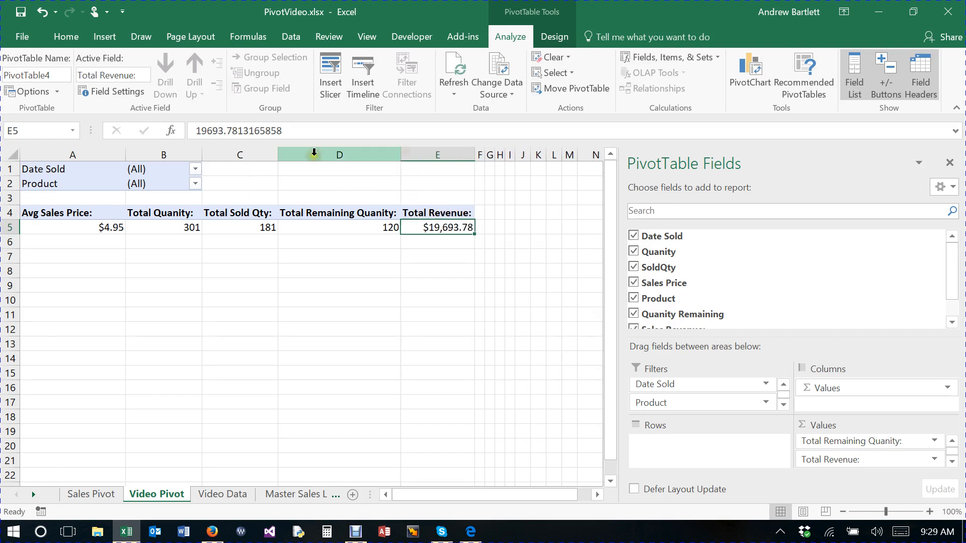
- Narrow columns C and A so they fit their PivotTable headers more closely
click(279, 155)
click(279, 154)
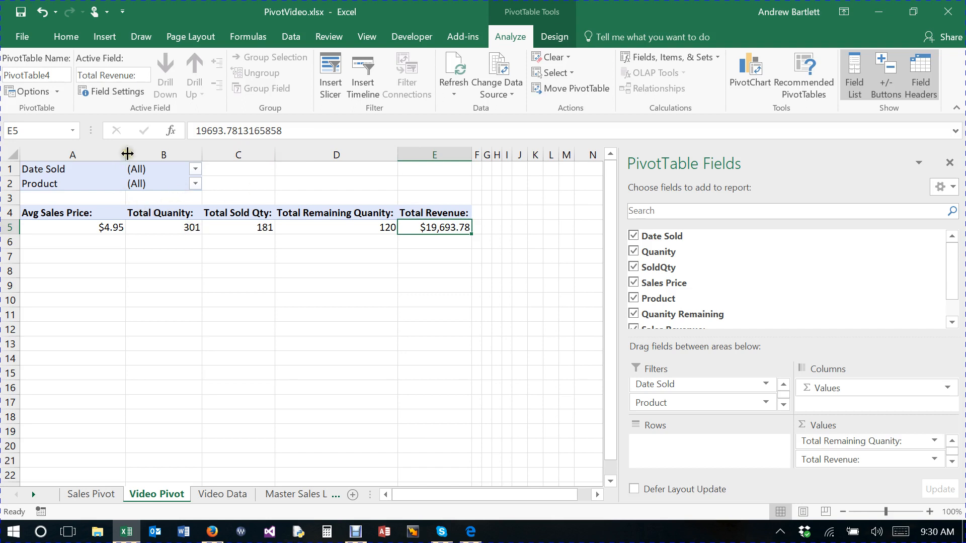
drag(128, 153, 96, 151)
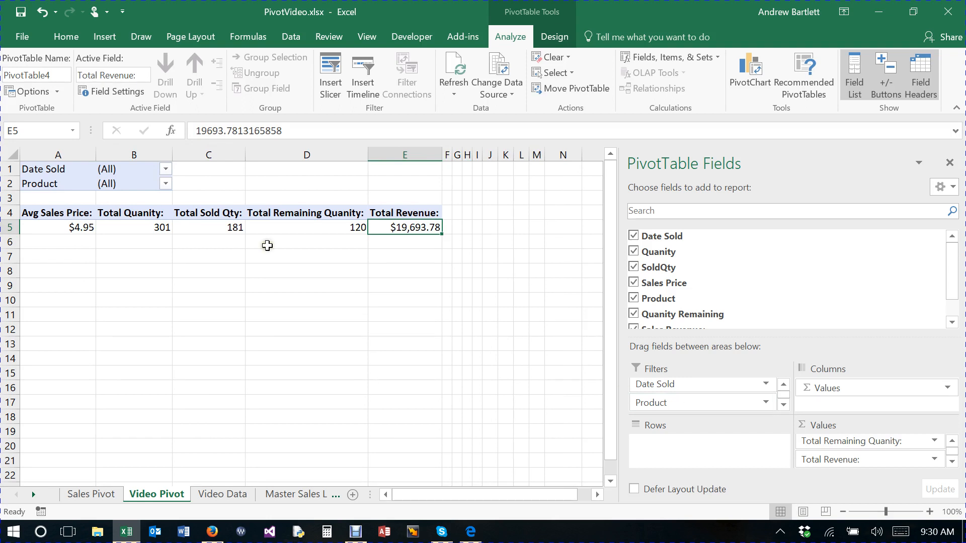
click(166, 169)
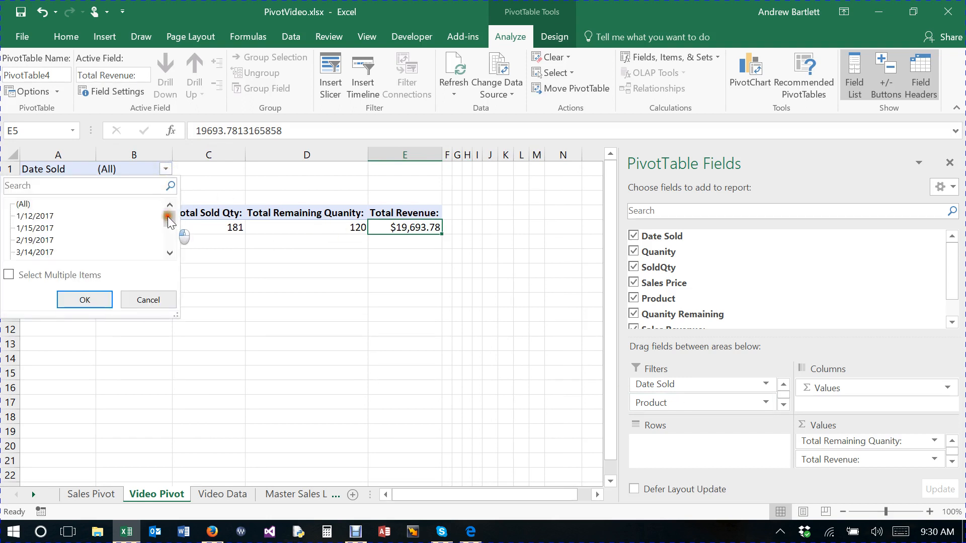
drag(167, 216, 170, 259)
click(203, 189)
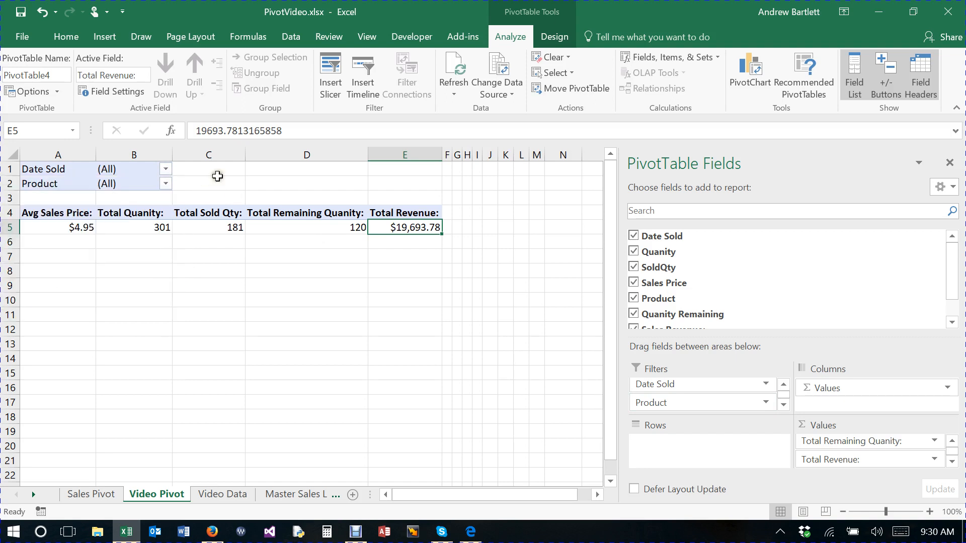
- Filter the PivotTable's Product field to Oranges only, with multiple item selection enabled
click(165, 185)
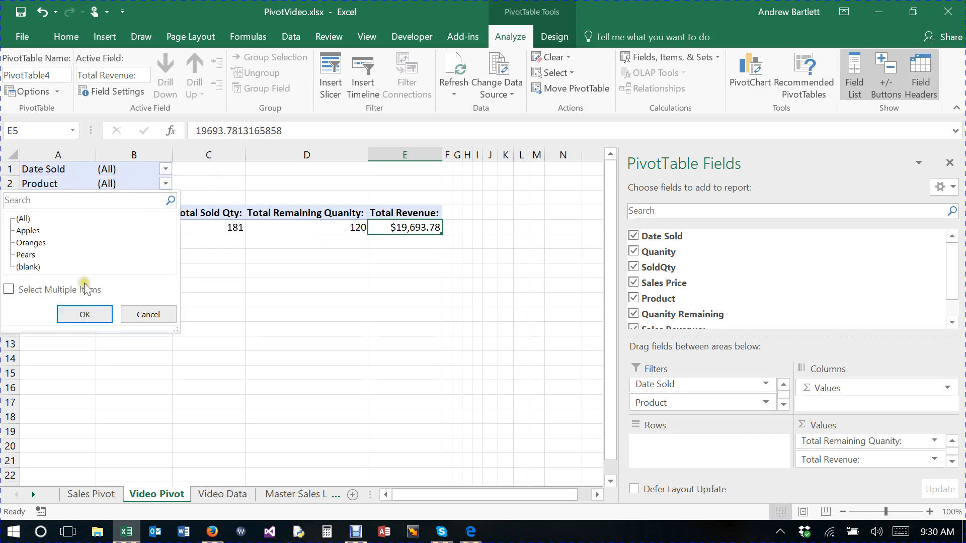
click(9, 289)
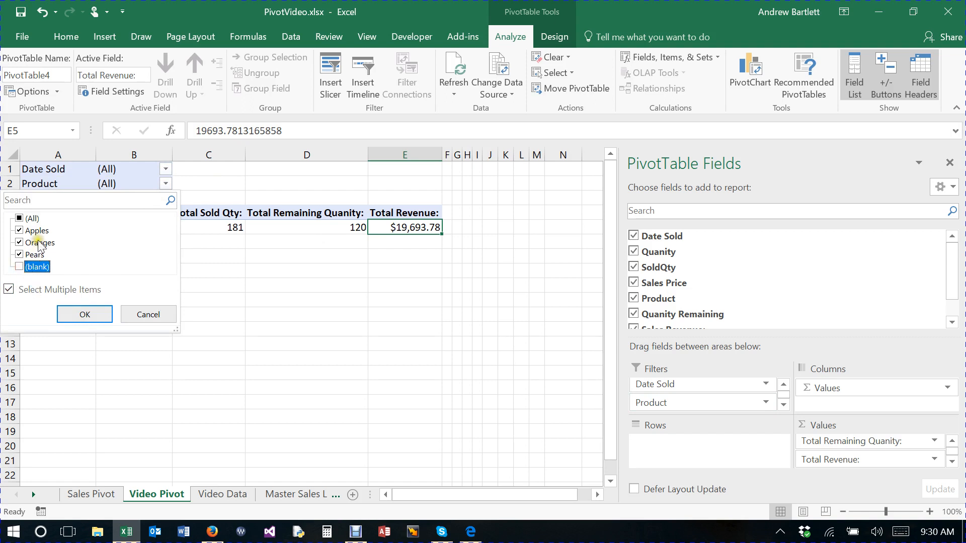
click(19, 230)
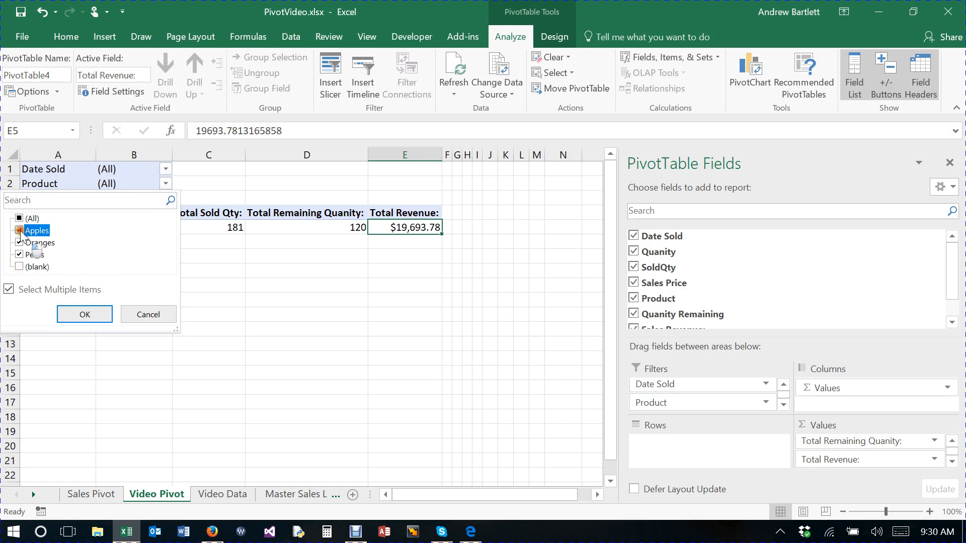
click(19, 254)
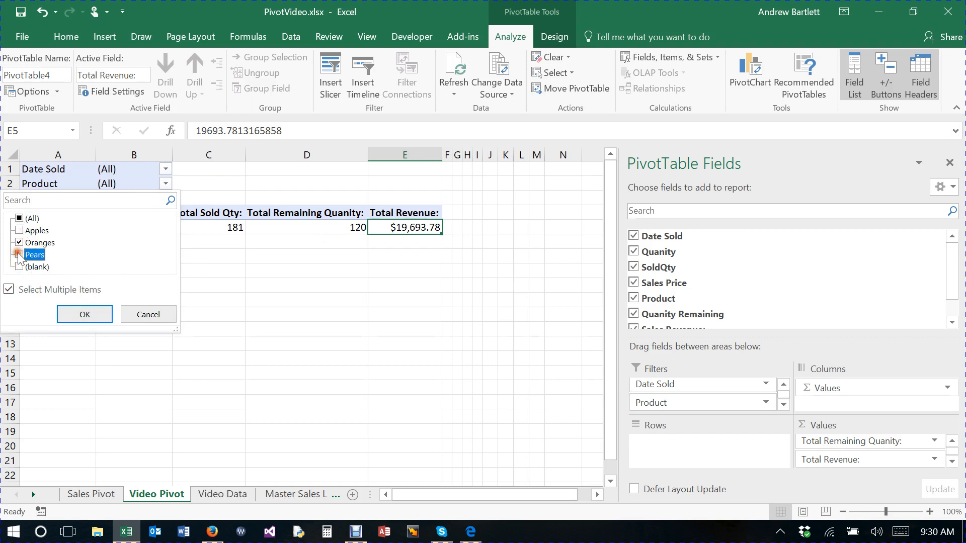
click(85, 314)
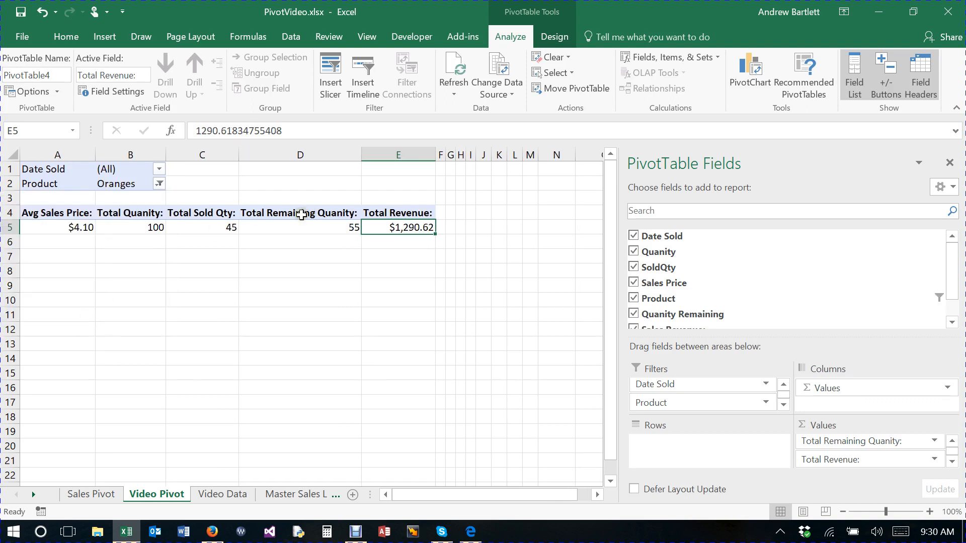
- Filter the PivotTable's Date Sold field to 2/19/2017 only, with multiple item selection enabled
click(160, 168)
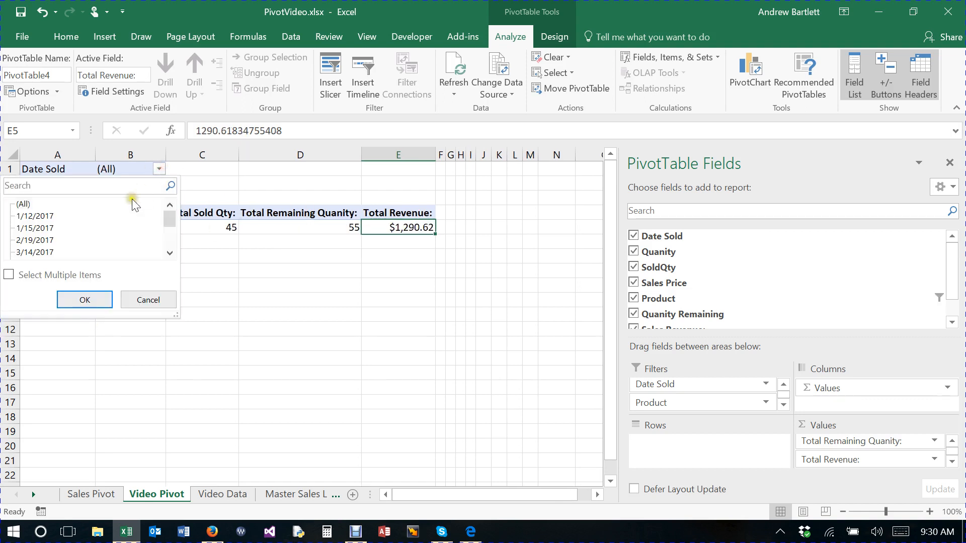
click(8, 274)
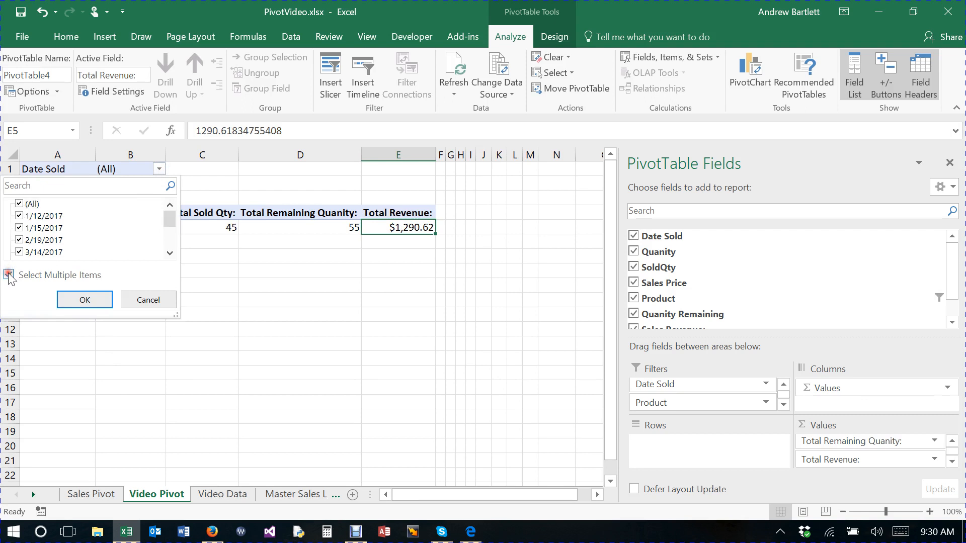
drag(169, 220, 167, 249)
click(20, 252)
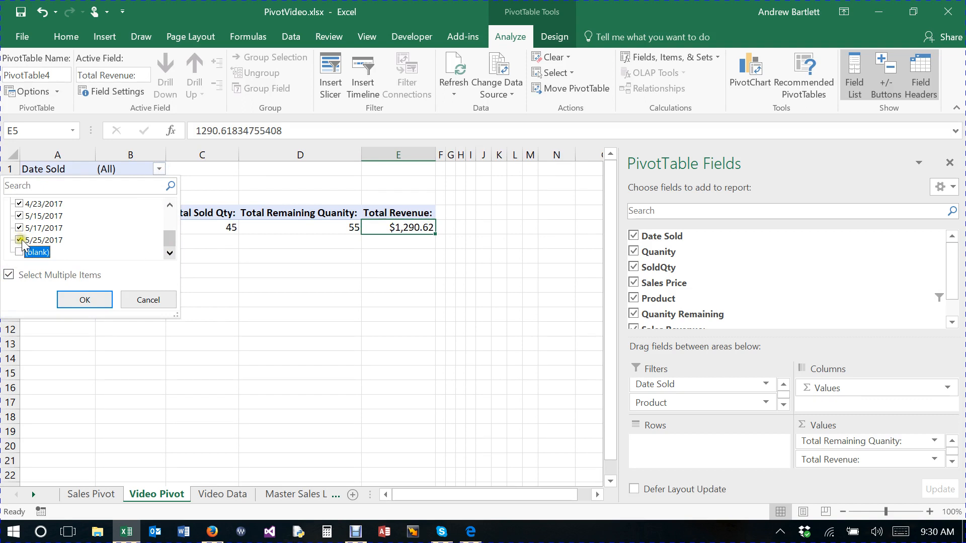
click(168, 233)
drag(169, 233, 169, 214)
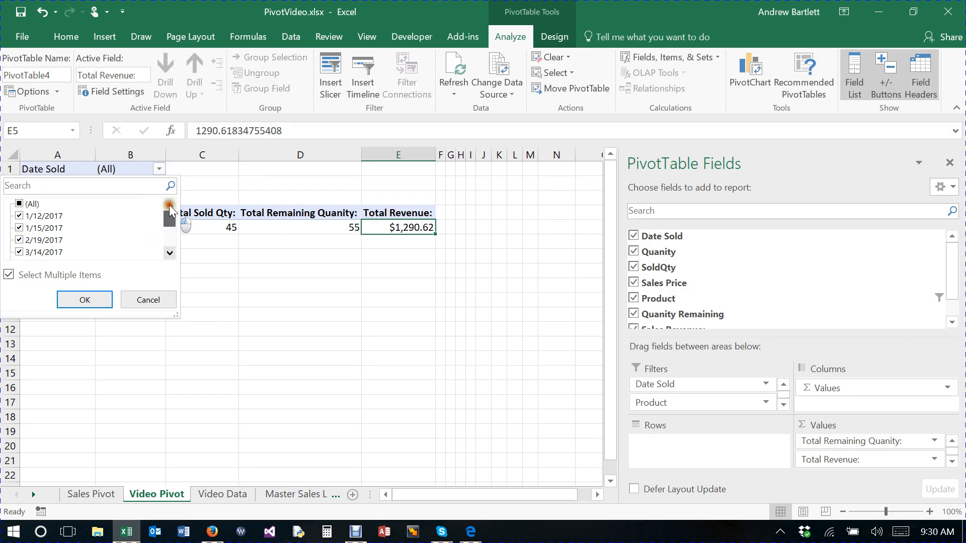
click(19, 204)
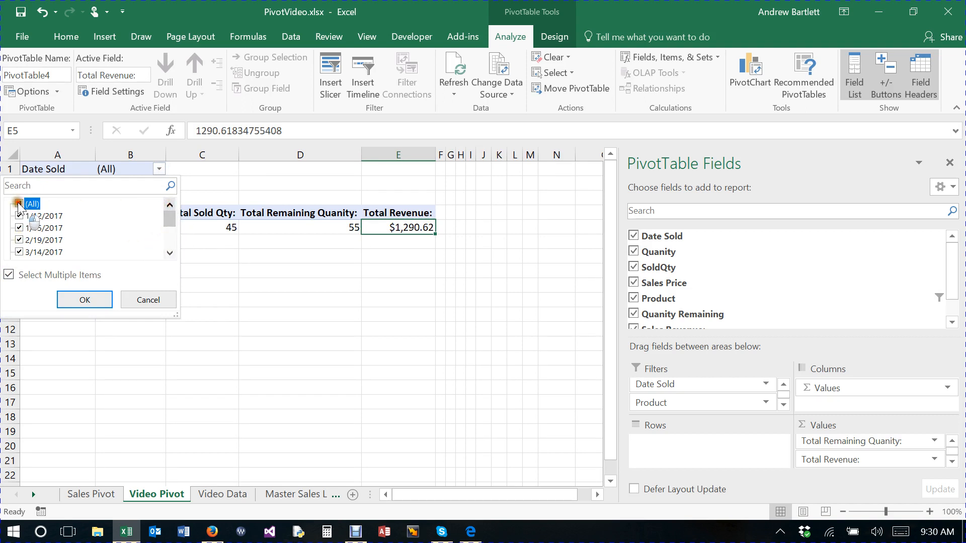
click(19, 240)
click(80, 300)
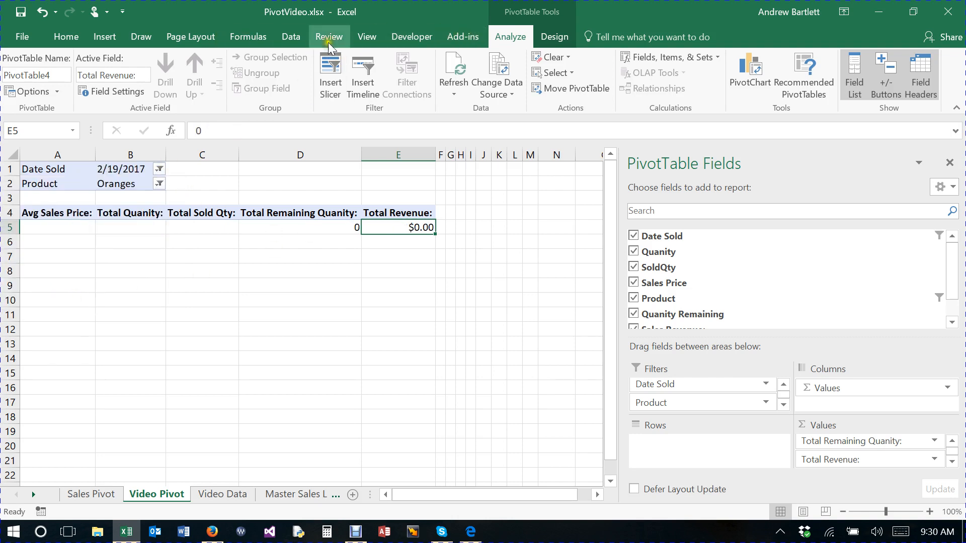
- Clear all filters from the PivotTable and close the PivotTable Fields pane
click(291, 38)
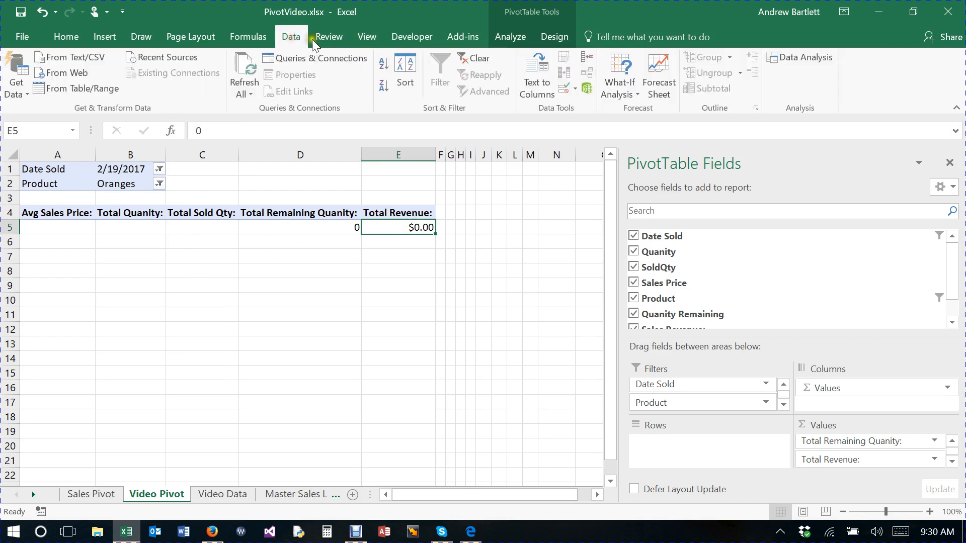
click(477, 58)
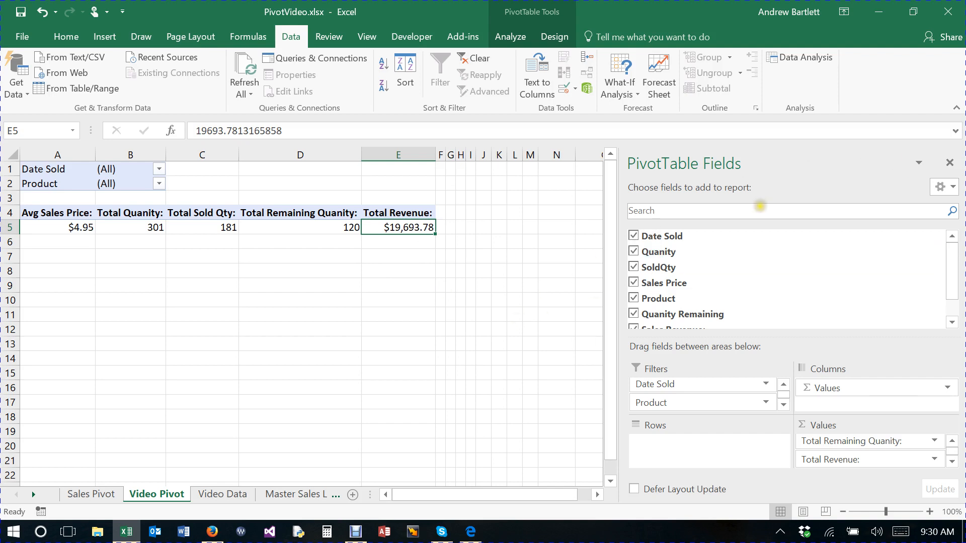
click(949, 164)
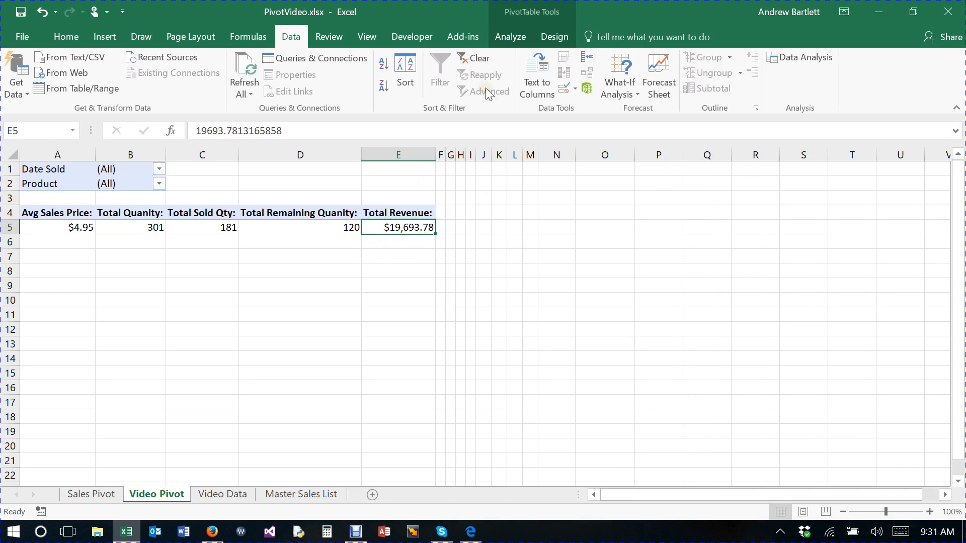
- Insert a Product slicer for the PivotTable and move it into the empty area beside the table
click(105, 37)
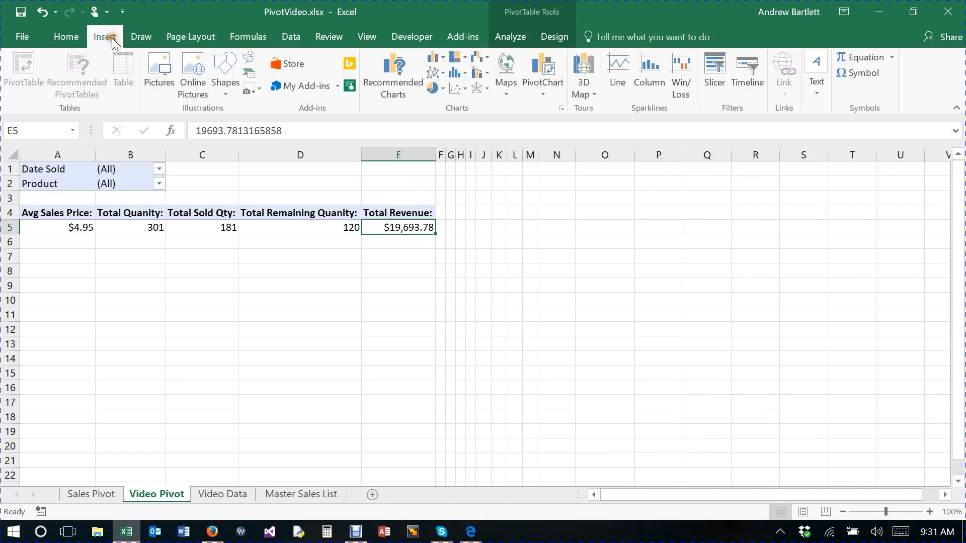
click(709, 68)
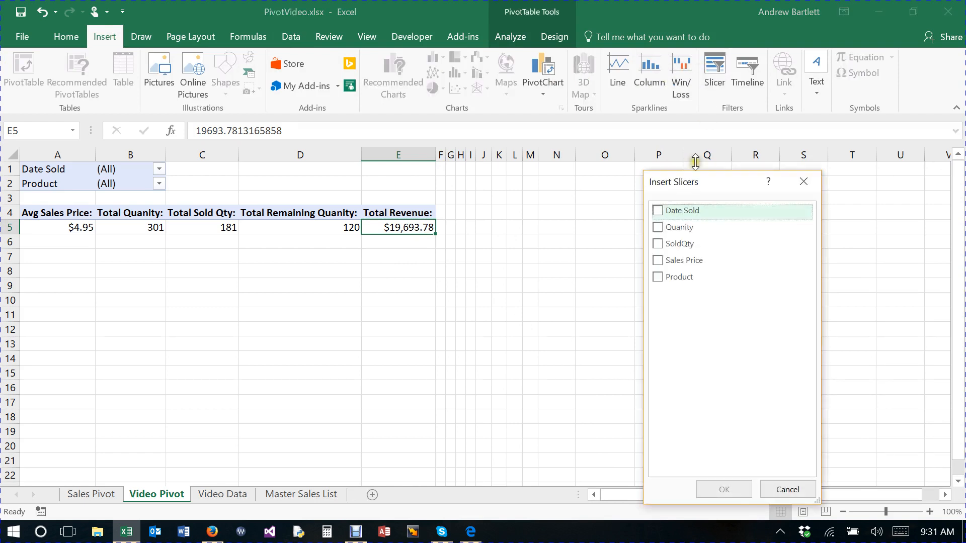
click(662, 278)
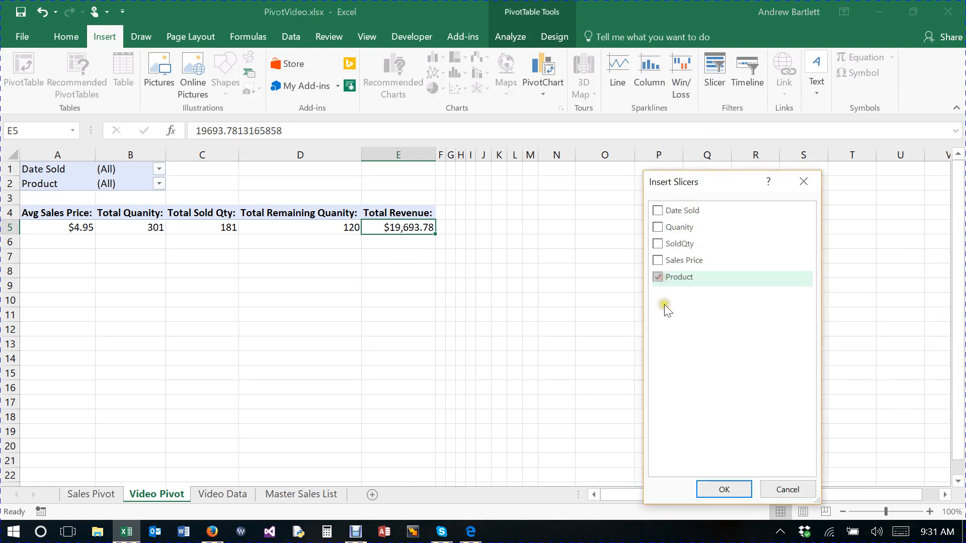
click(730, 490)
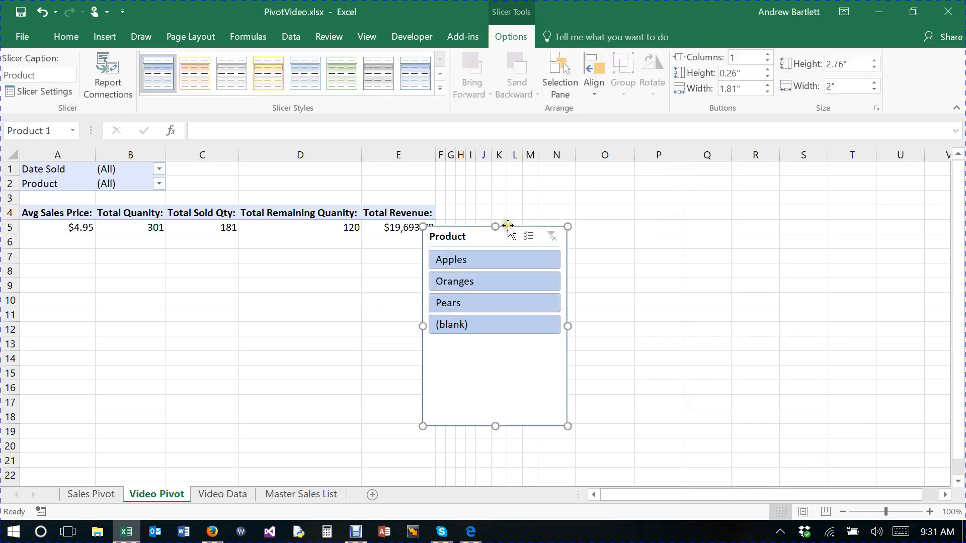
drag(481, 223, 555, 197)
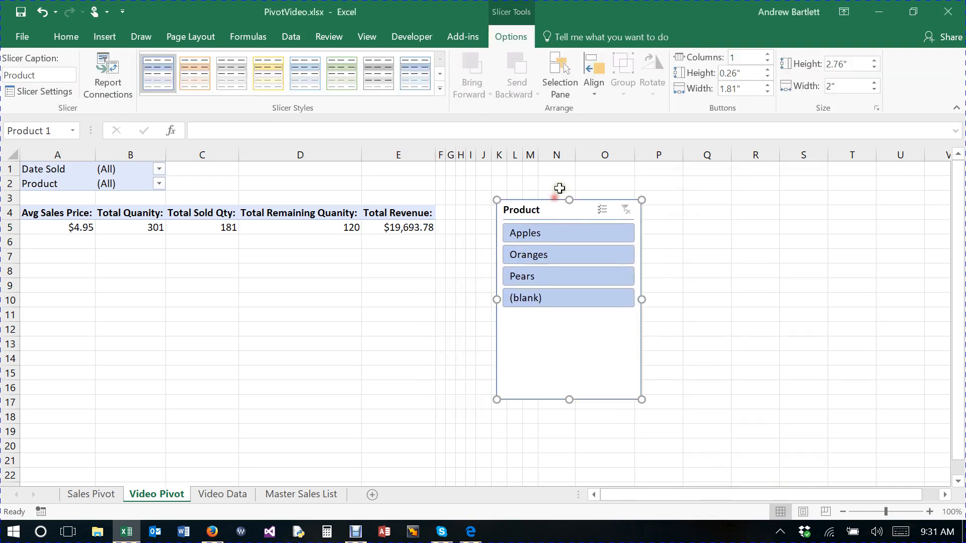
click(105, 38)
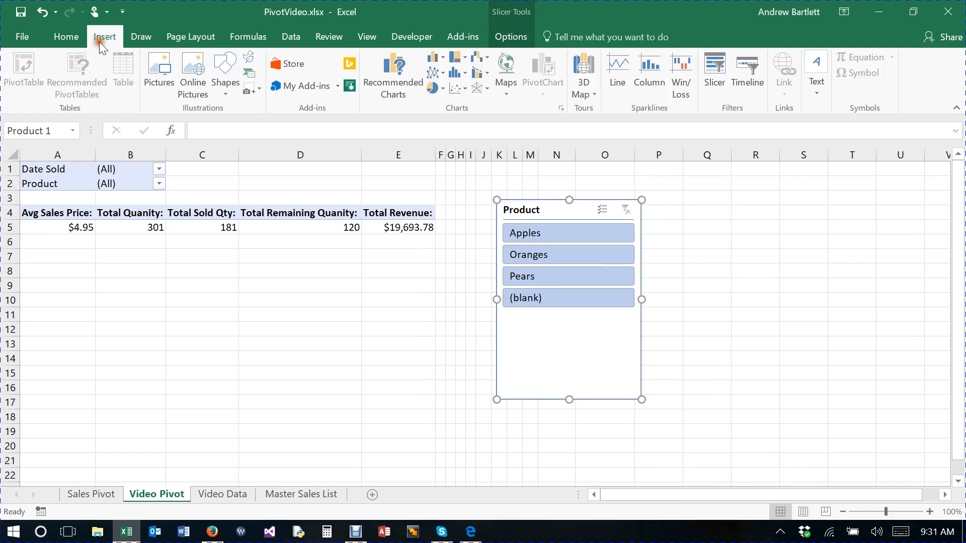
click(747, 75)
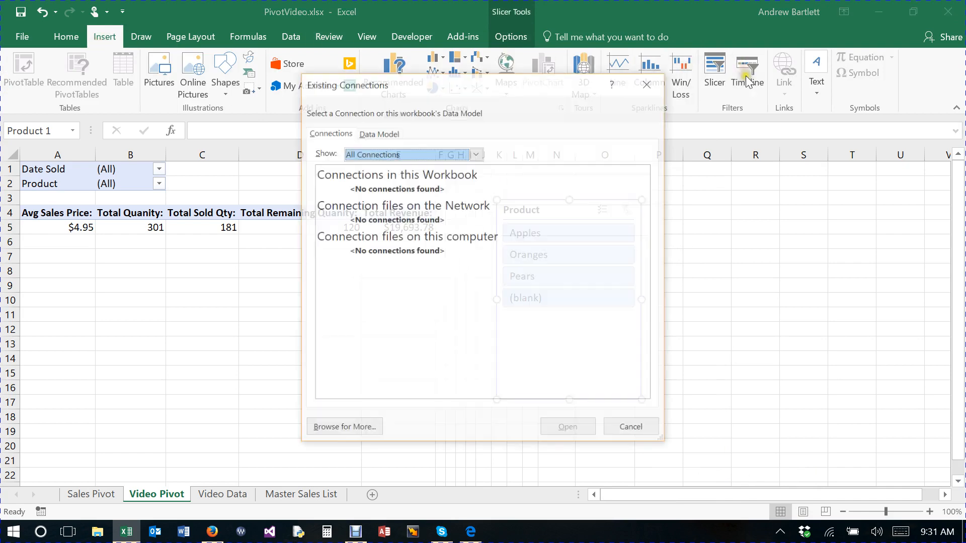
click(648, 82)
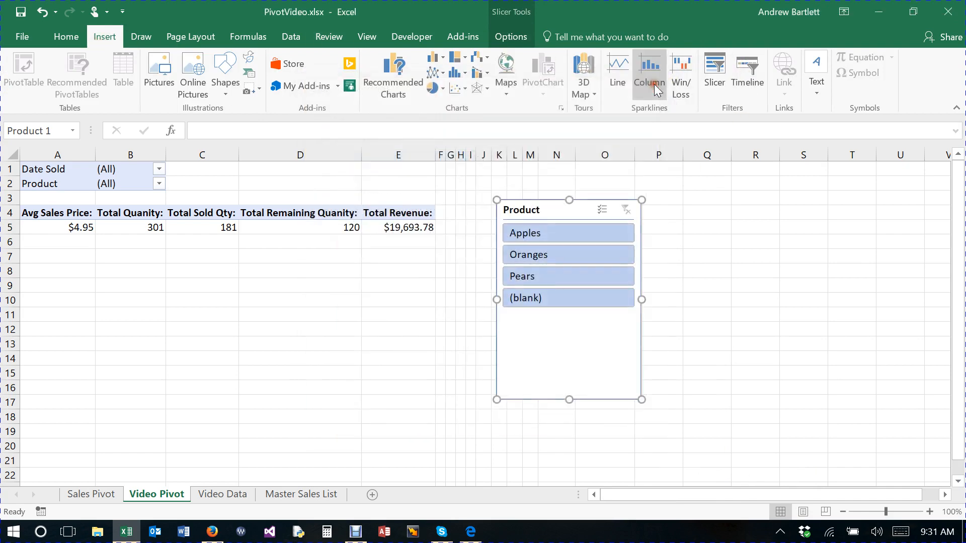
- Insert a Date Sold timeline for the PivotTable and place it beside the Product slicer
click(56, 209)
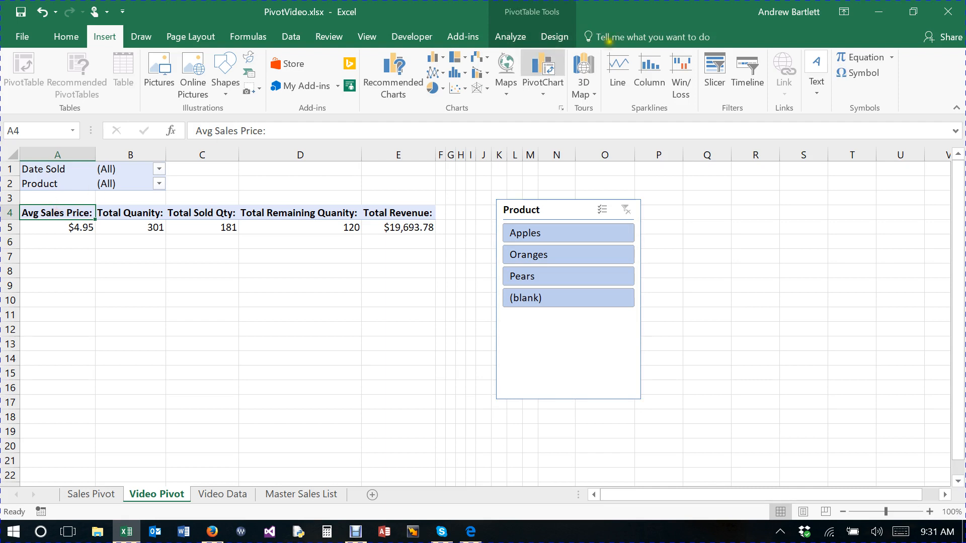
click(746, 72)
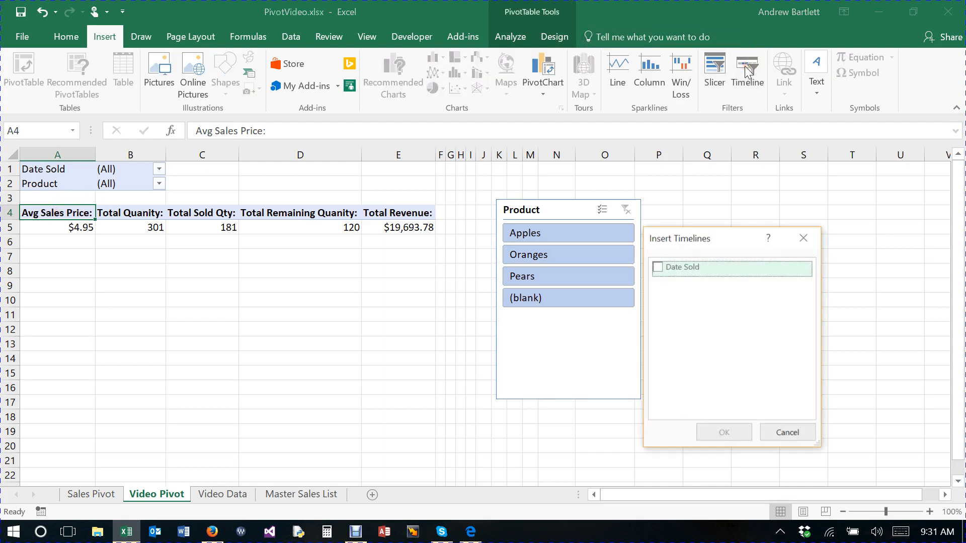
click(657, 268)
click(715, 431)
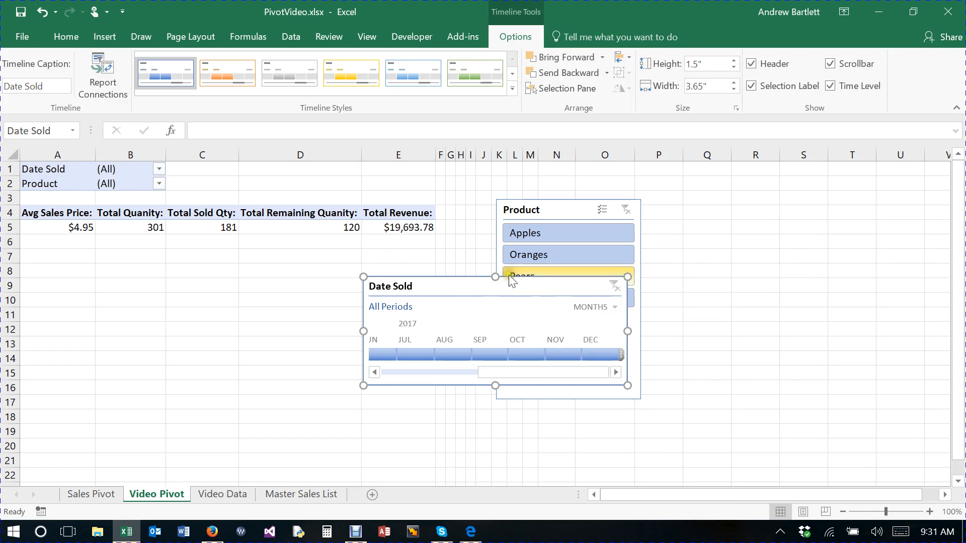
drag(511, 277, 803, 203)
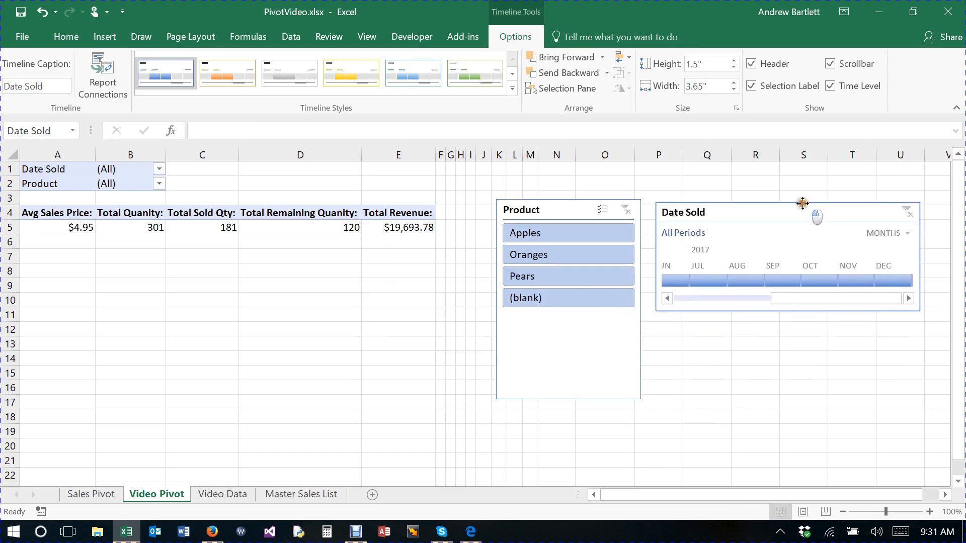
- Filter the PivotTable to Apples and Jan 2017 with the slicer and timeline, and switch the product to Oranges
click(579, 234)
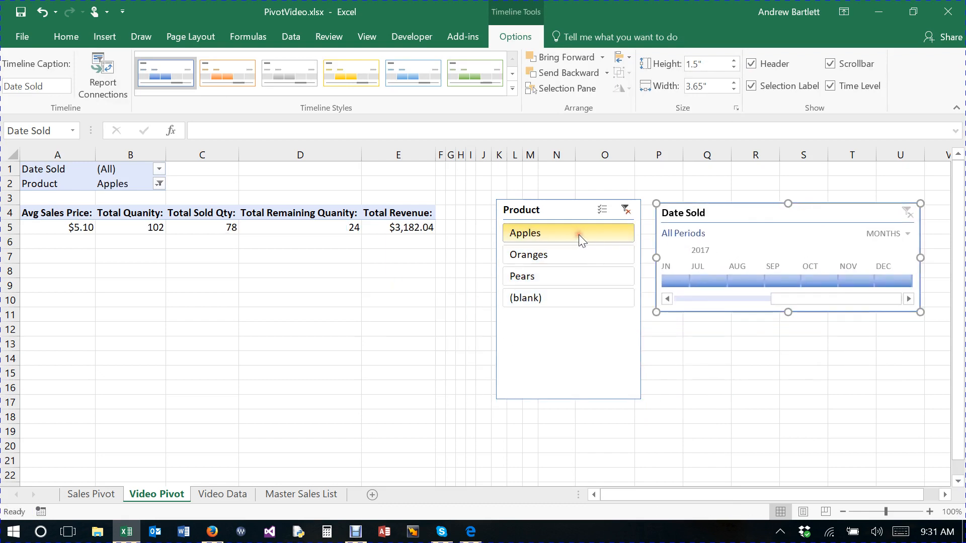
drag(762, 297, 686, 291)
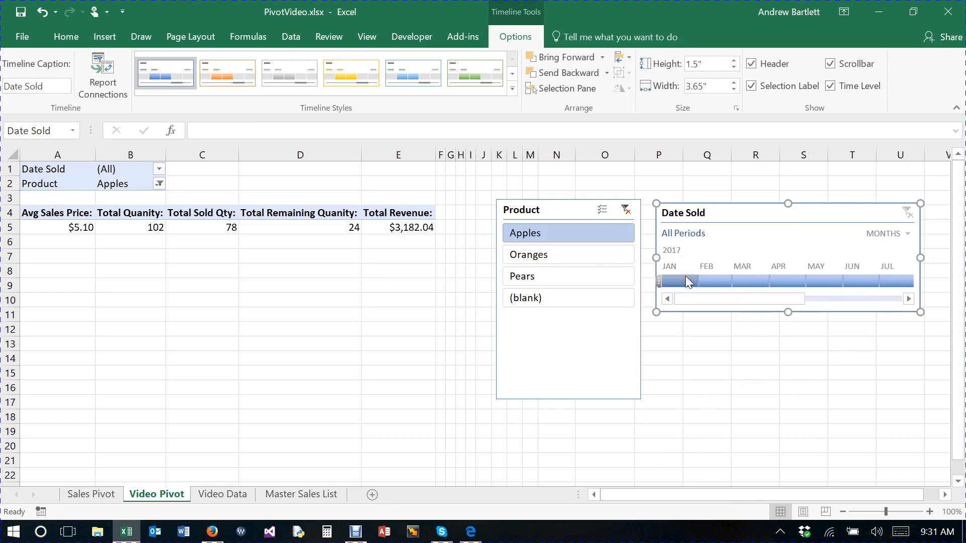
click(686, 280)
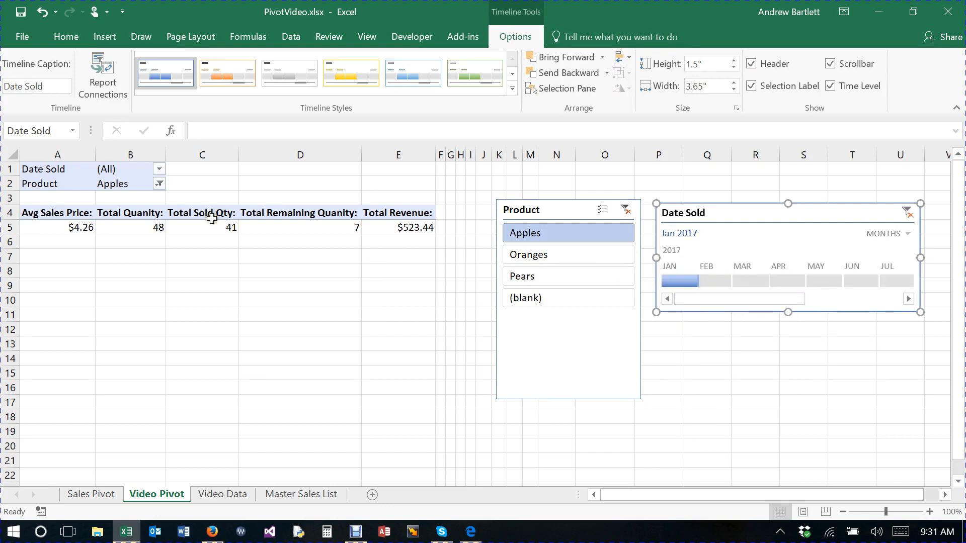
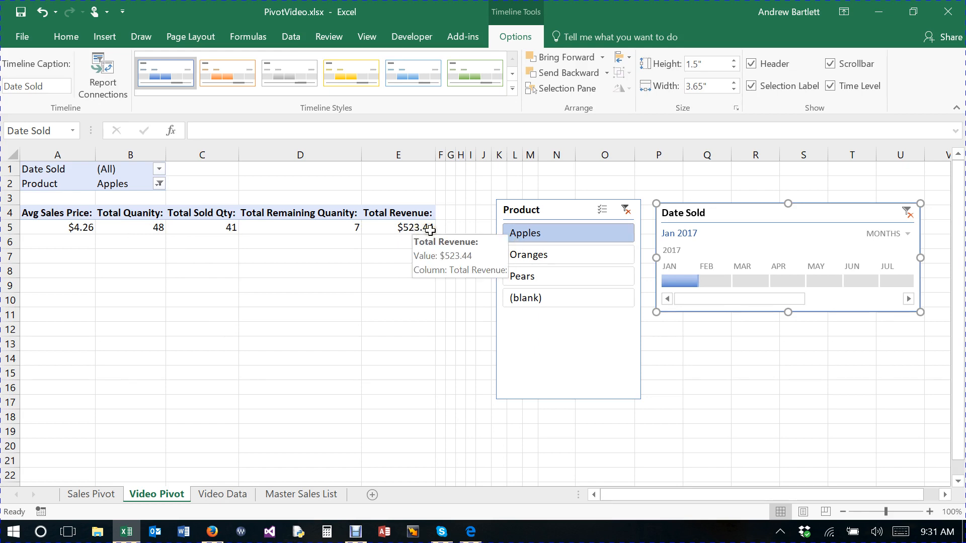
click(560, 252)
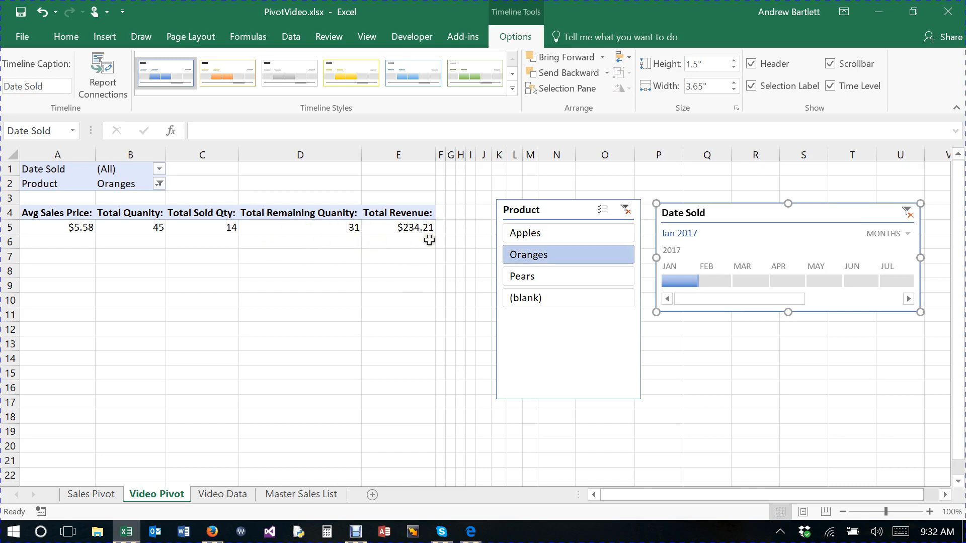
- Compare the Jan 2017 figures by switching the Product slicer through Pears, Oranges and Apples
click(524, 274)
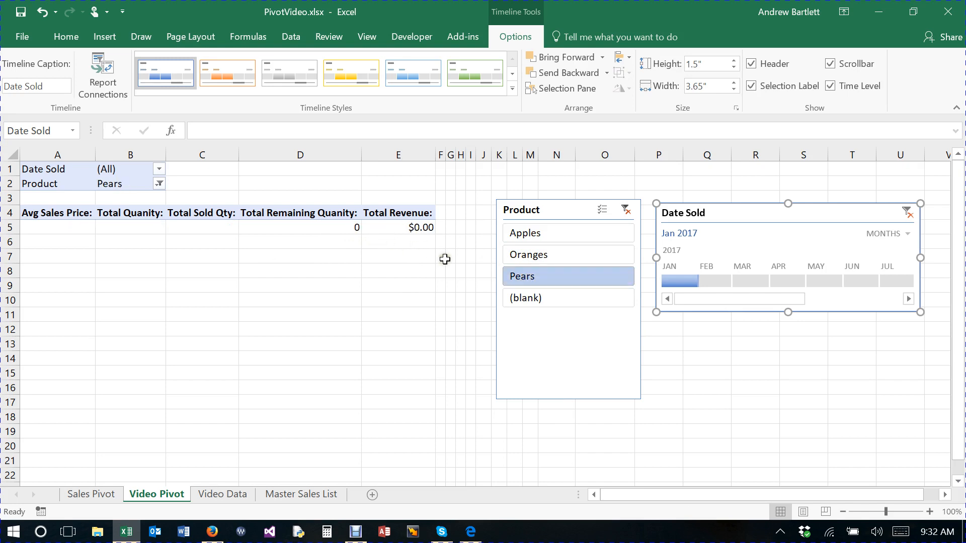
click(554, 258)
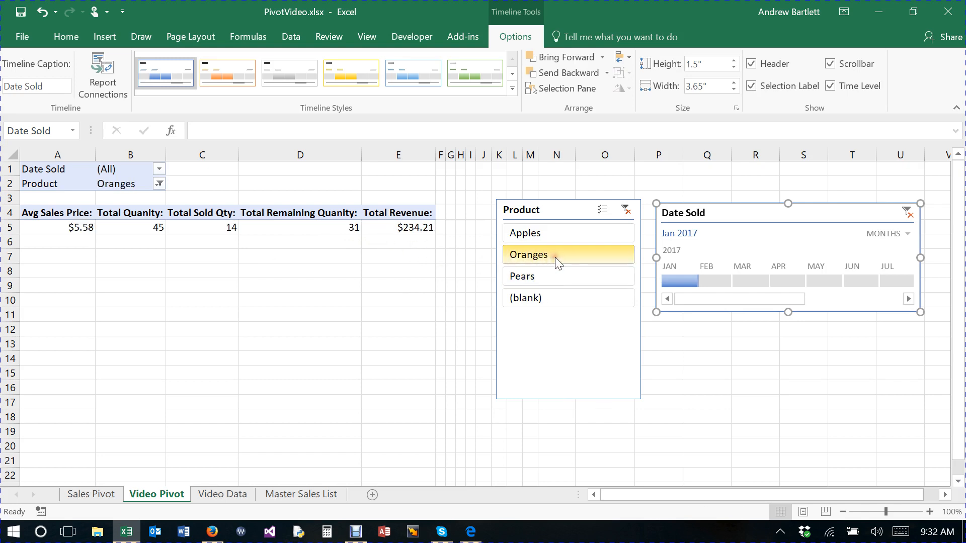
click(557, 234)
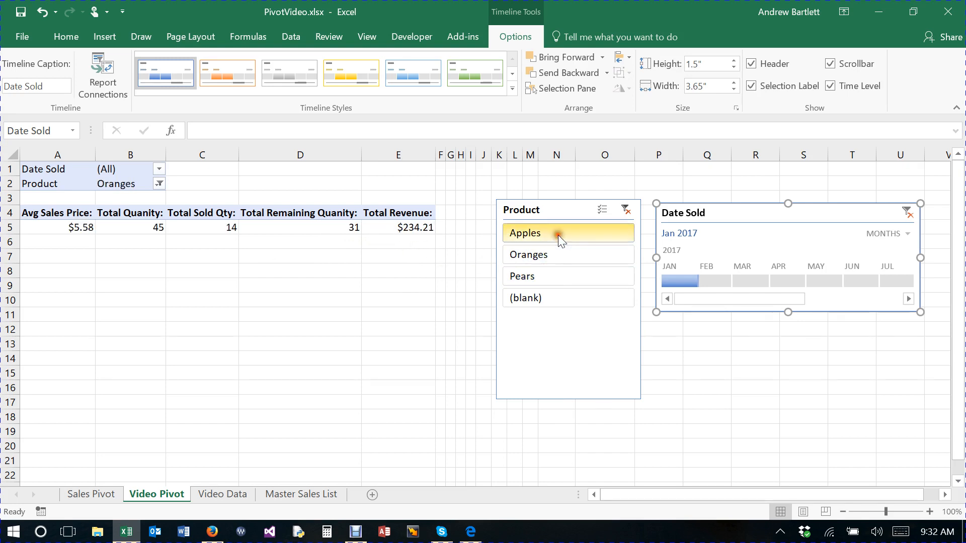
- Filter the PivotTable to Feb 2017 with the timeline and to Pears with the Product slicer
click(715, 280)
click(536, 277)
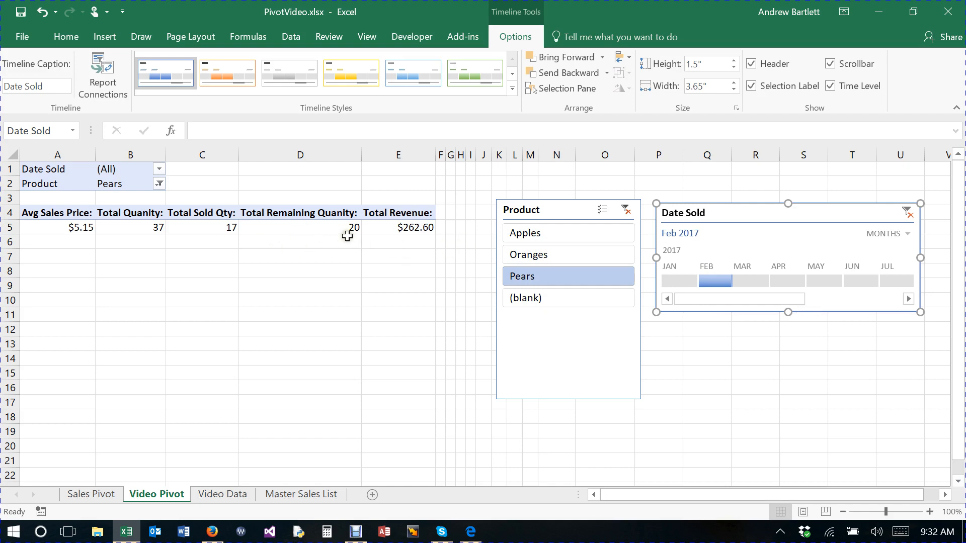
mouse_move(220, 227)
mouse_move(342, 227)
mouse_move(312, 229)
- Examine the source columns on the Video Data sheet and return to the Video Pivot sheet
click(209, 496)
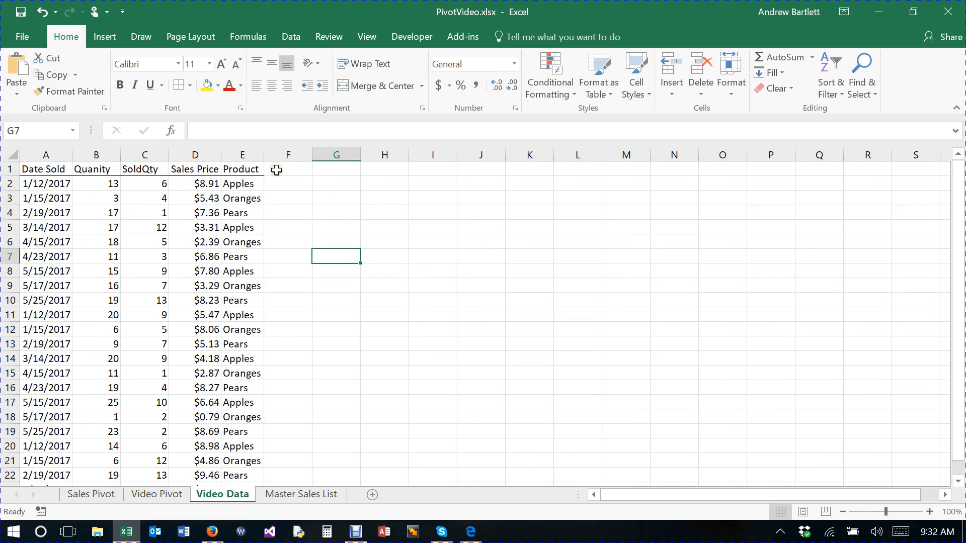
drag(306, 170, 334, 171)
click(373, 182)
click(370, 232)
click(324, 221)
click(314, 197)
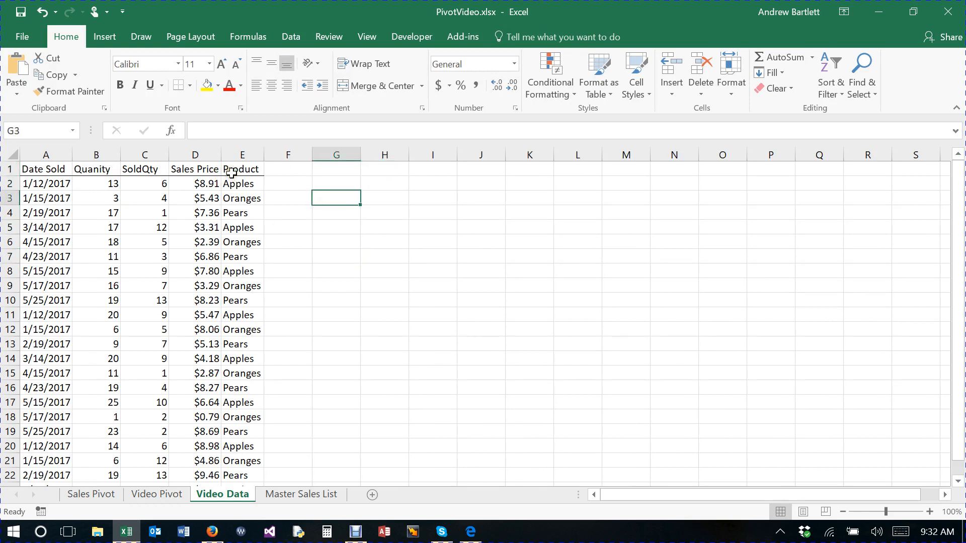
click(162, 495)
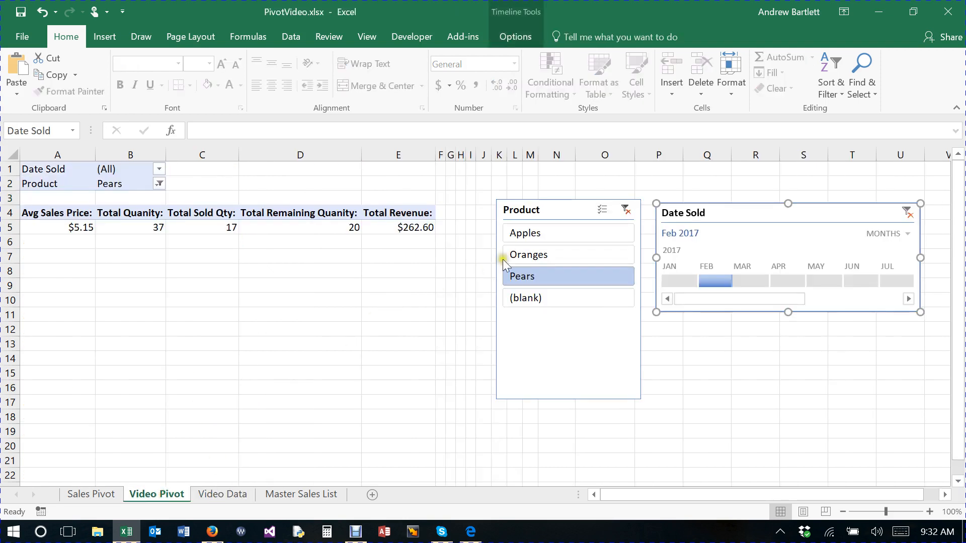
- Apply the light green slicer style to the Product slicer
click(560, 200)
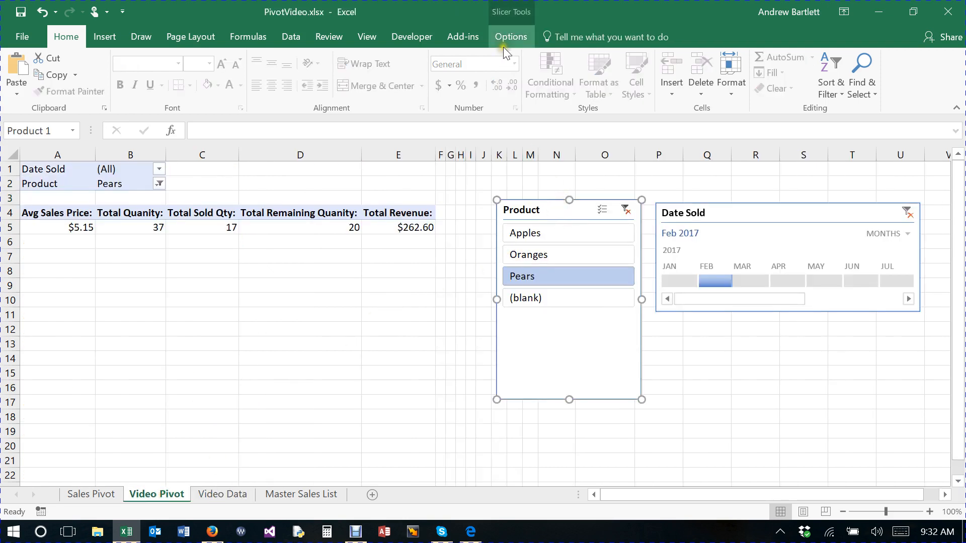
click(505, 40)
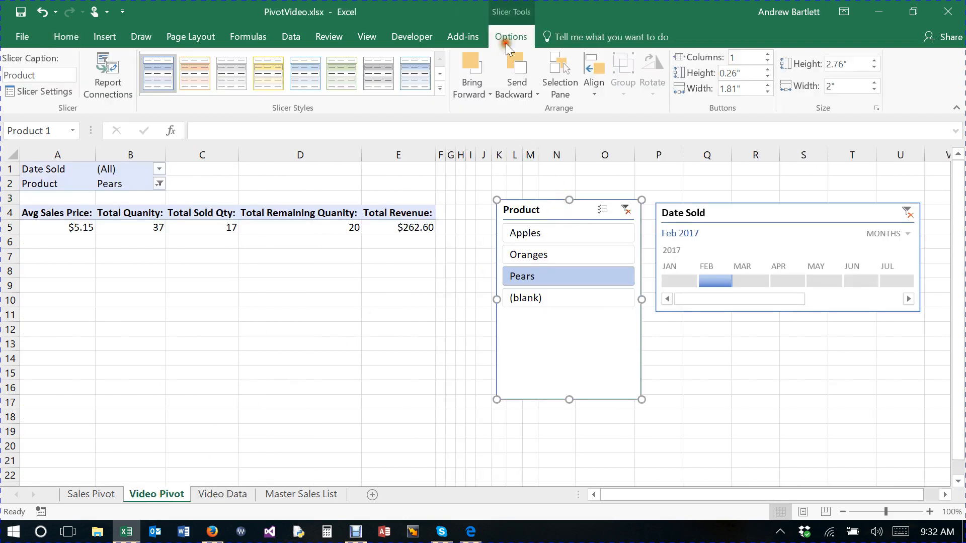
click(350, 75)
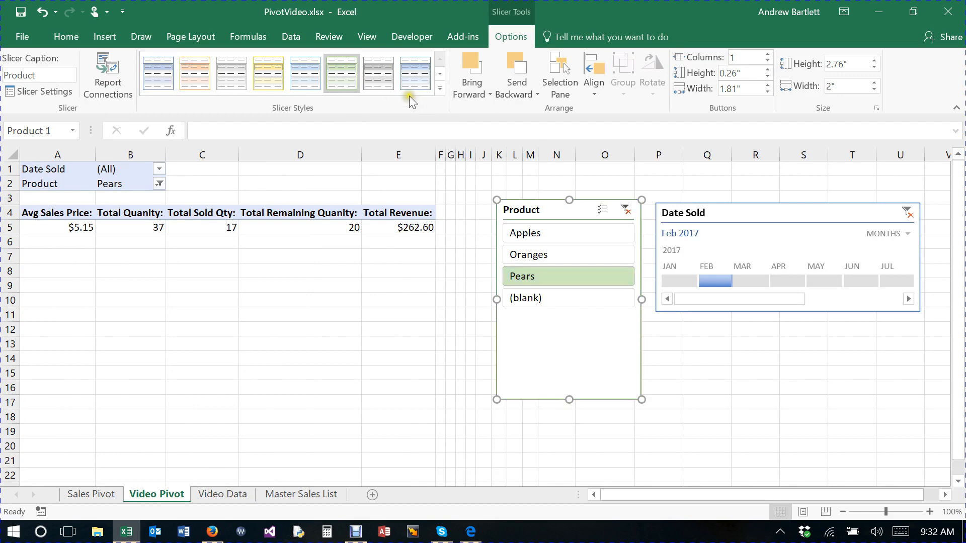
click(198, 73)
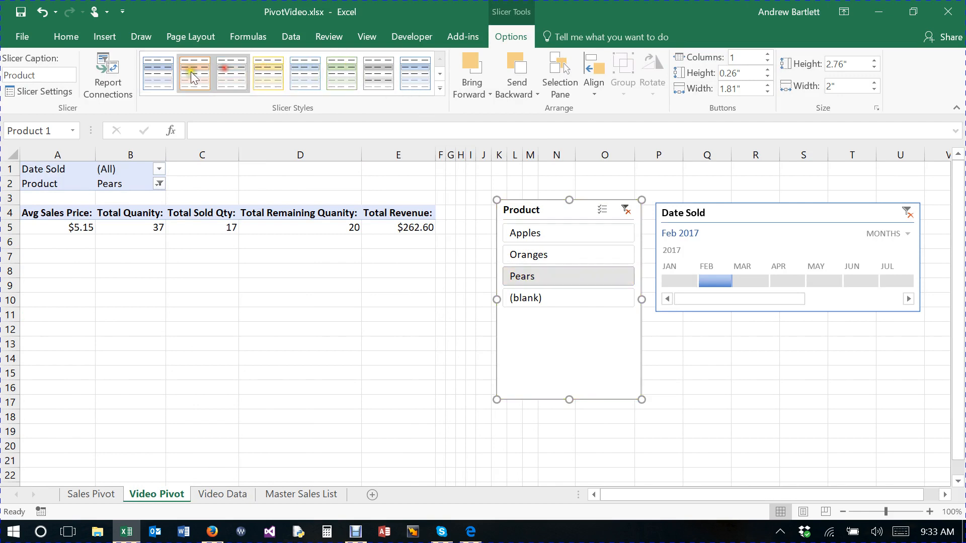
click(342, 74)
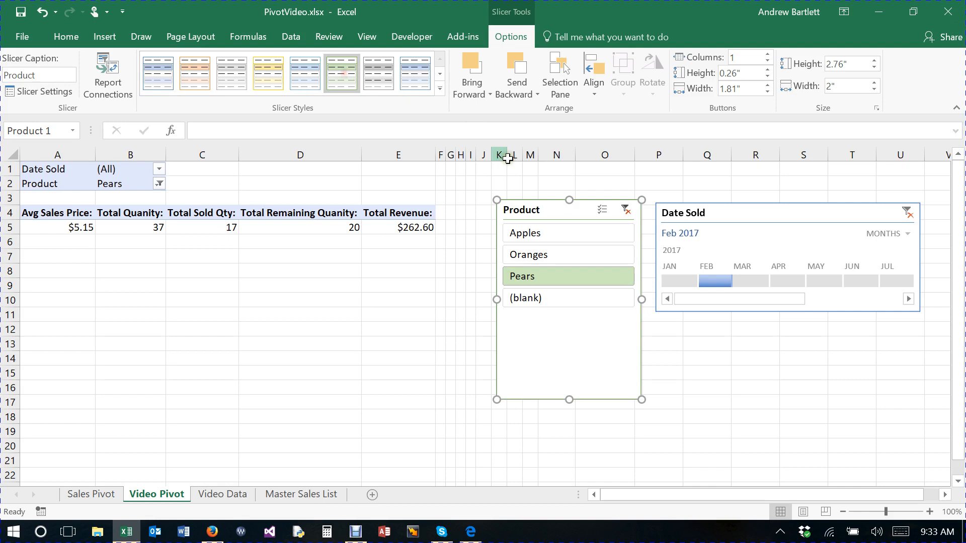
- Apply the light green timeline style to the Date Sold timeline
click(715, 204)
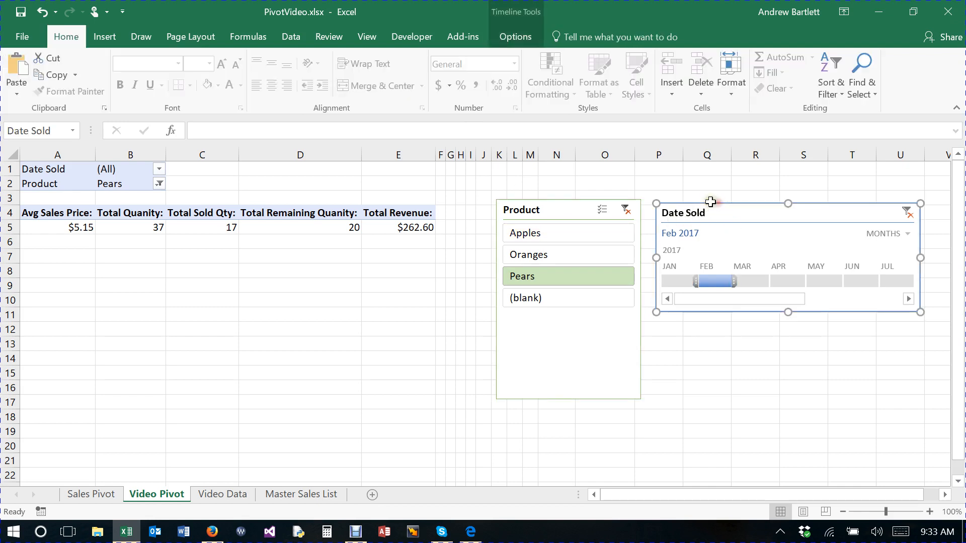
click(516, 37)
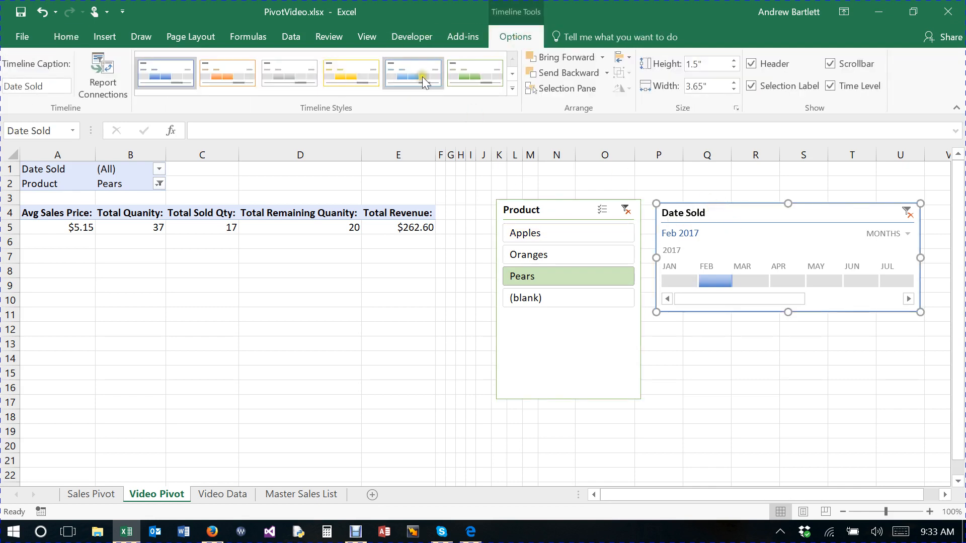
click(459, 74)
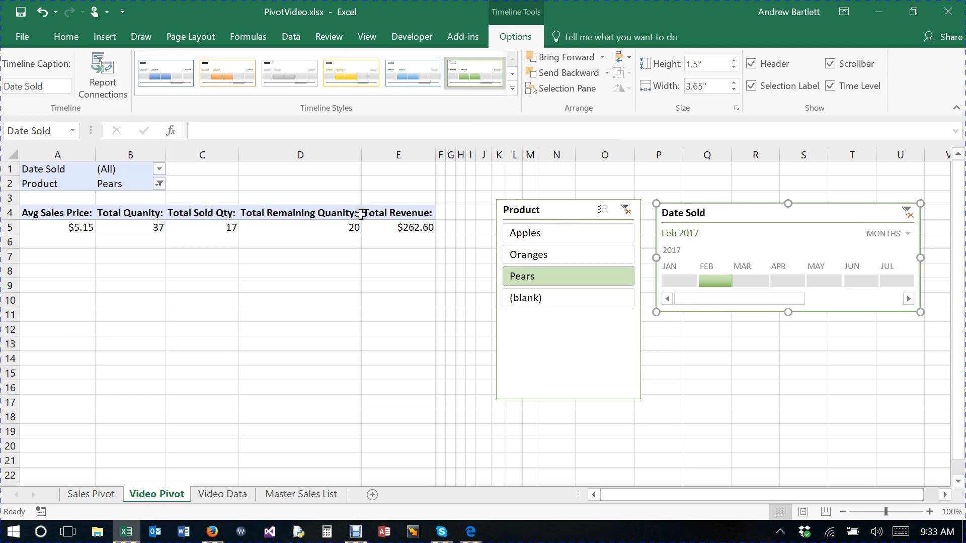
- Apply the light green PivotTable style with green borders to the PivotTable
click(135, 217)
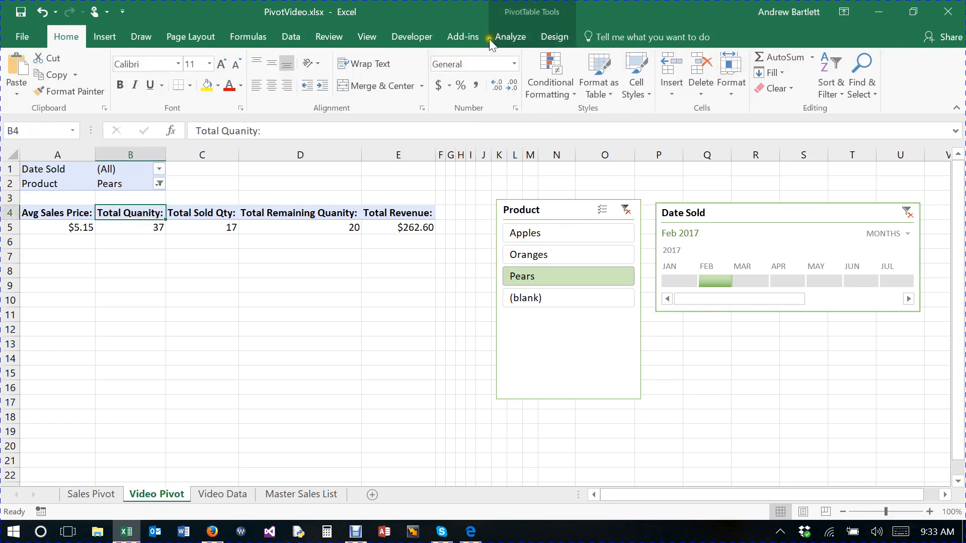
click(553, 38)
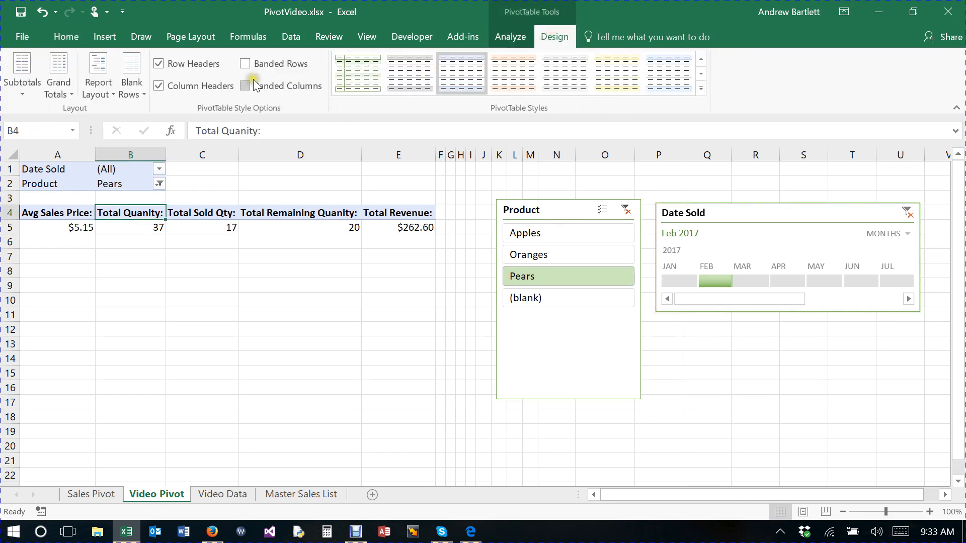
click(352, 63)
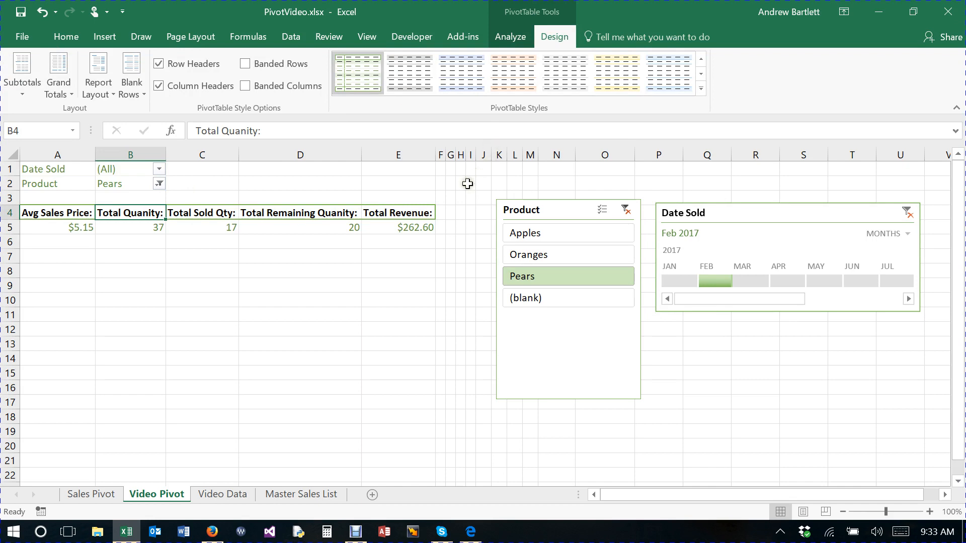
click(508, 38)
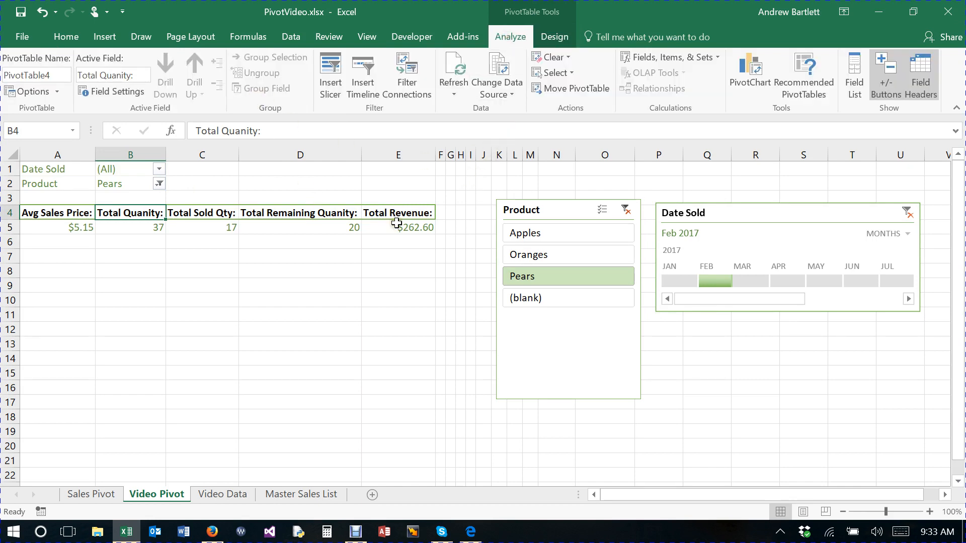
click(352, 223)
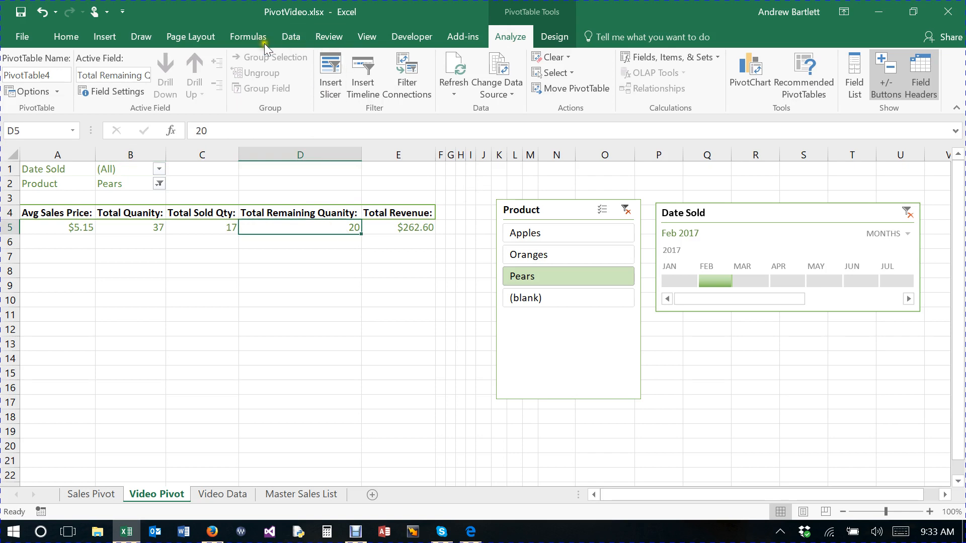
click(105, 37)
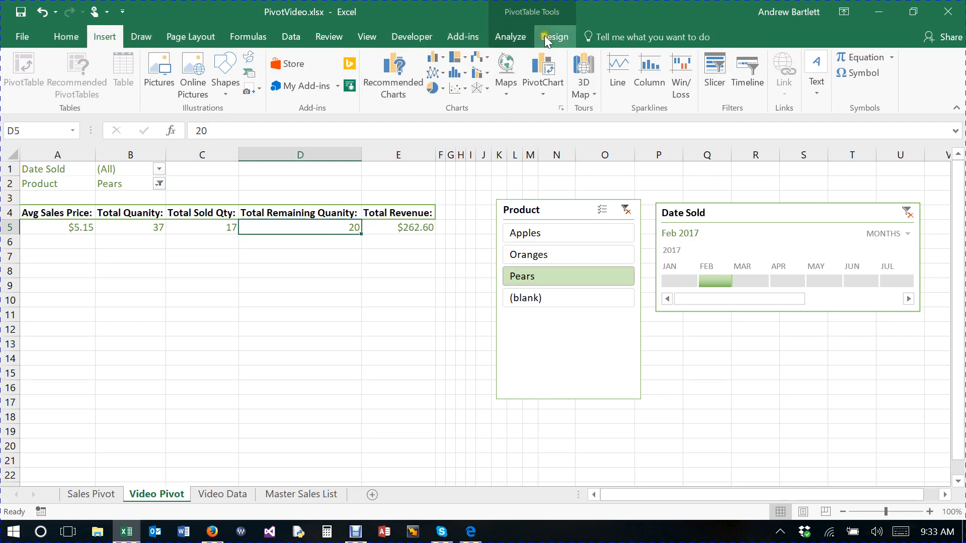
click(518, 37)
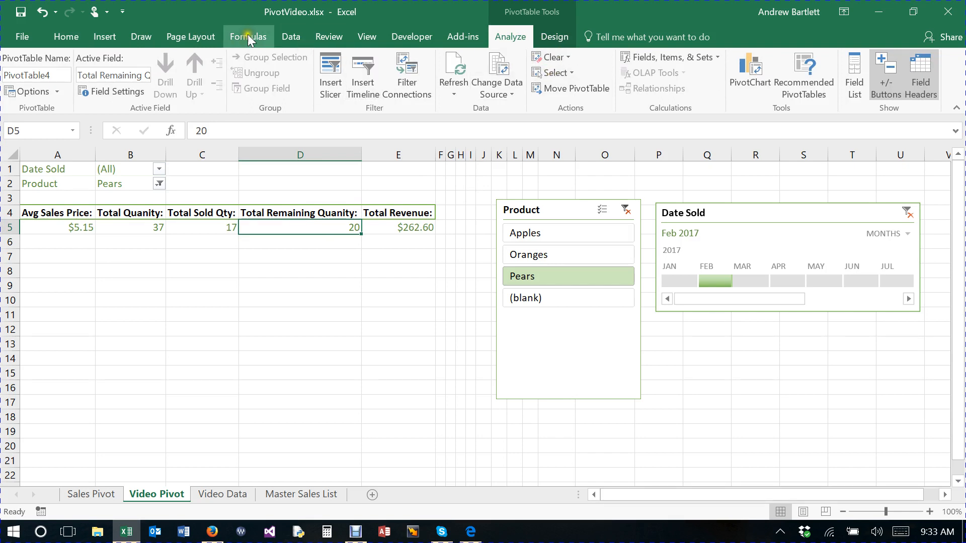
click(73, 41)
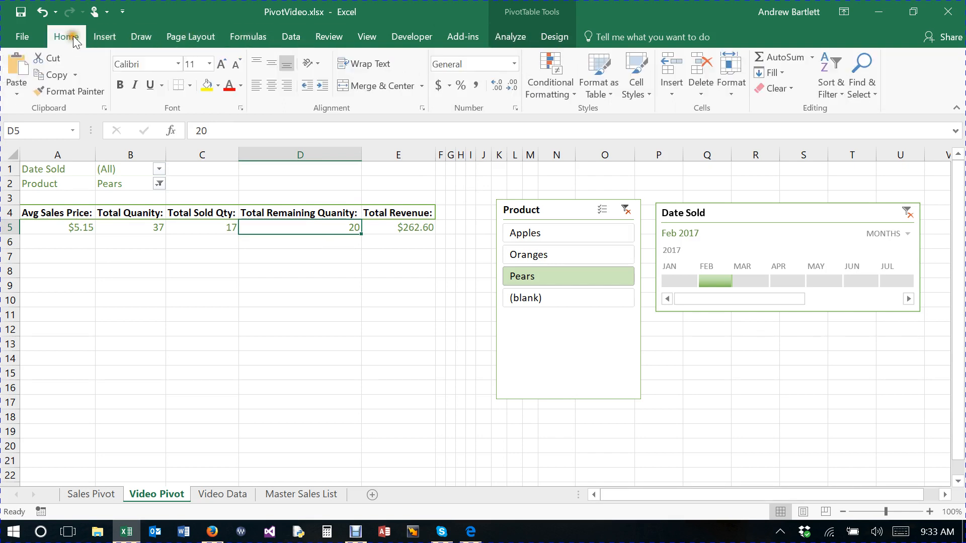
click(578, 98)
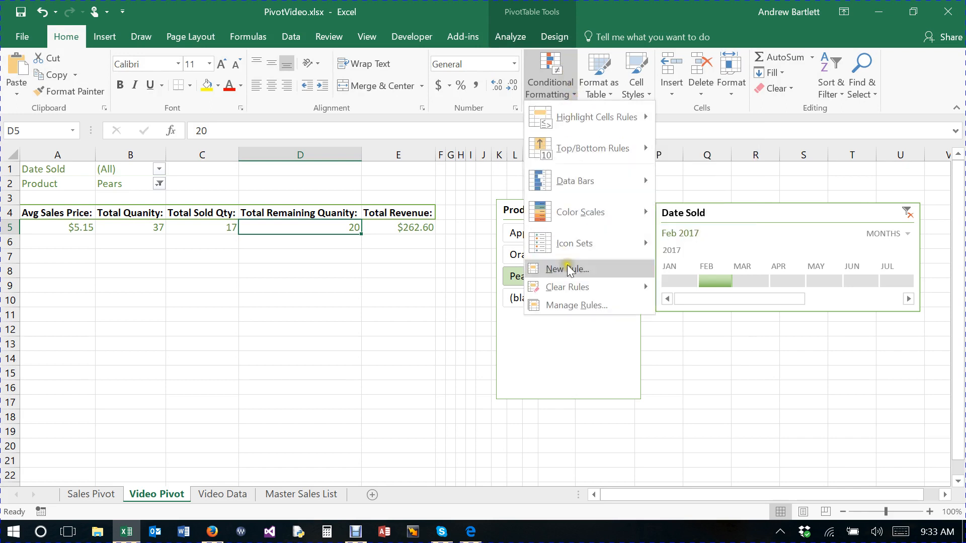
click(444, 283)
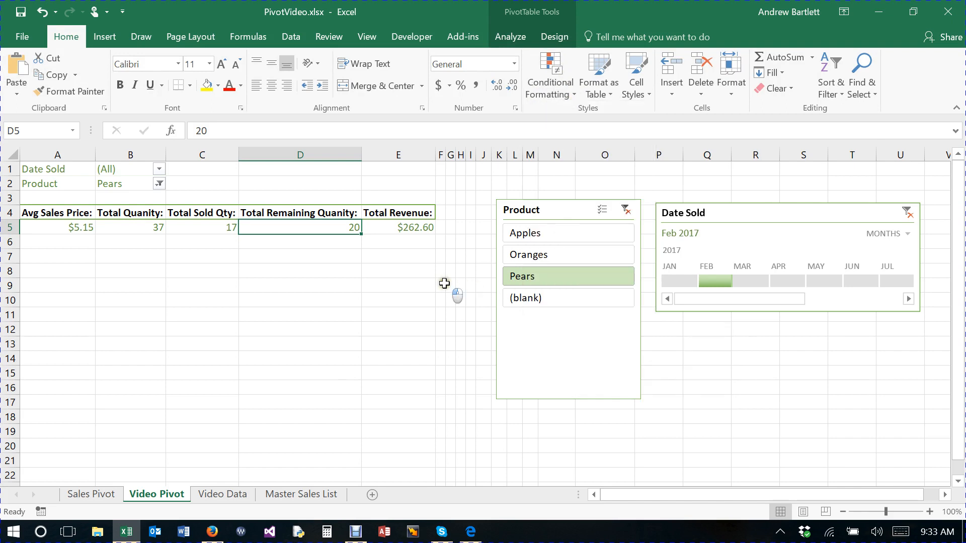
- Move the Product slicer and Date Sold timeline up slightly on the sheet and clear the filters of both
mouse_move(561, 201)
mouse_down()
mouse_move(626, 315)
mouse_move(567, 244)
mouse_move(558, 187)
mouse_up()
drag(733, 201, 734, 189)
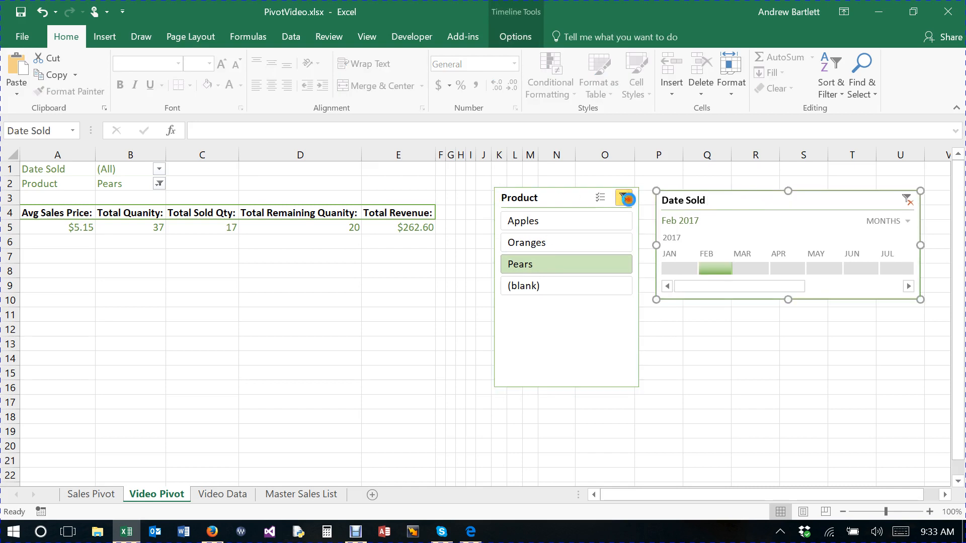
click(627, 198)
click(907, 200)
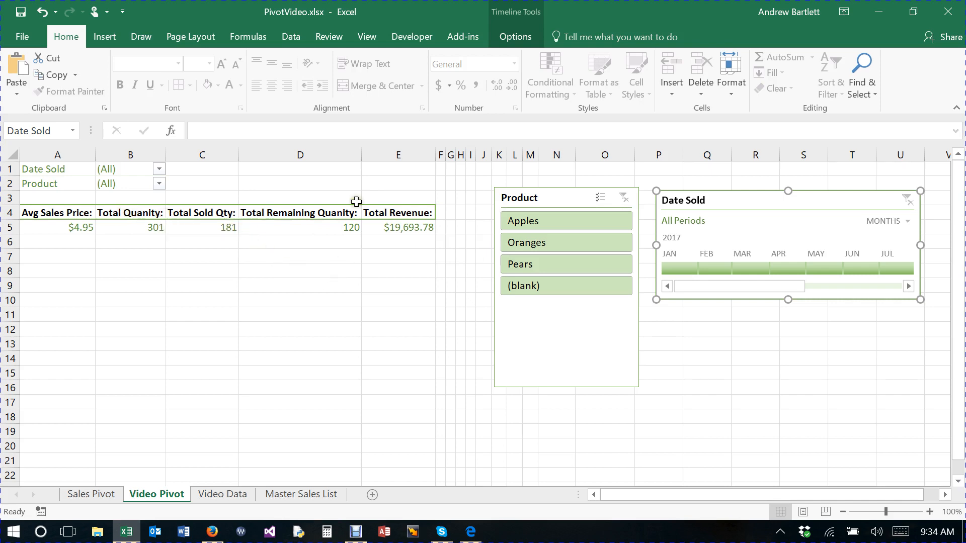
- Try to insert an IF function in the PivotTable's Total Remaining Quanity value cell D5
click(112, 34)
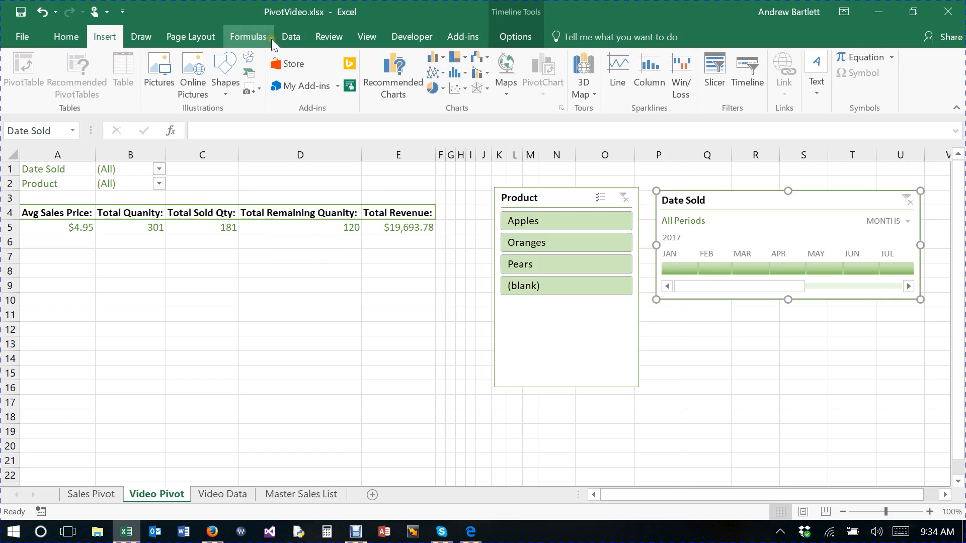
click(246, 38)
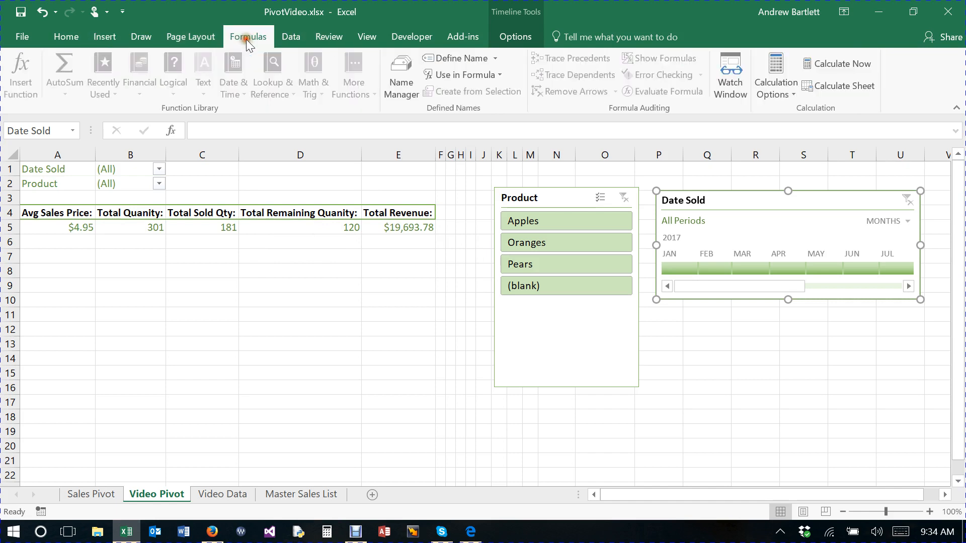
click(271, 225)
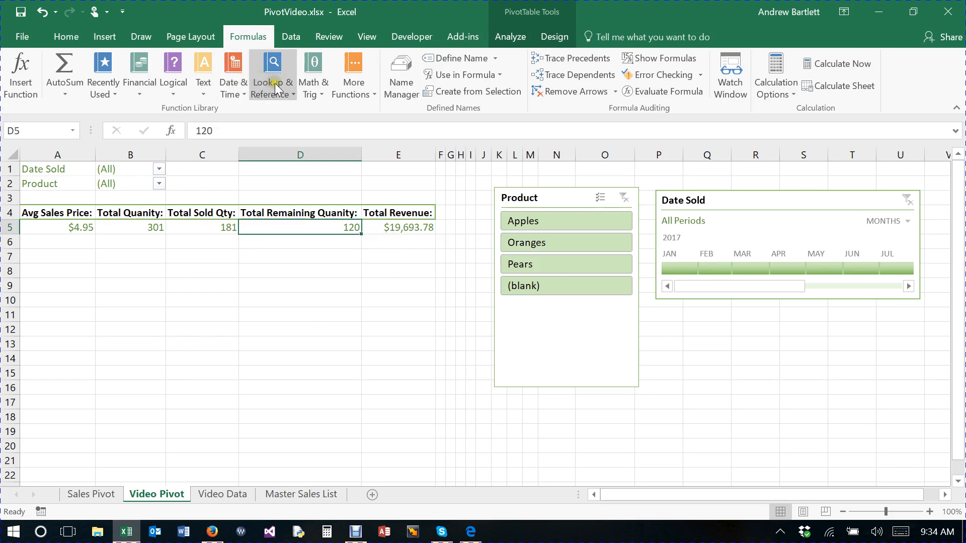
click(180, 96)
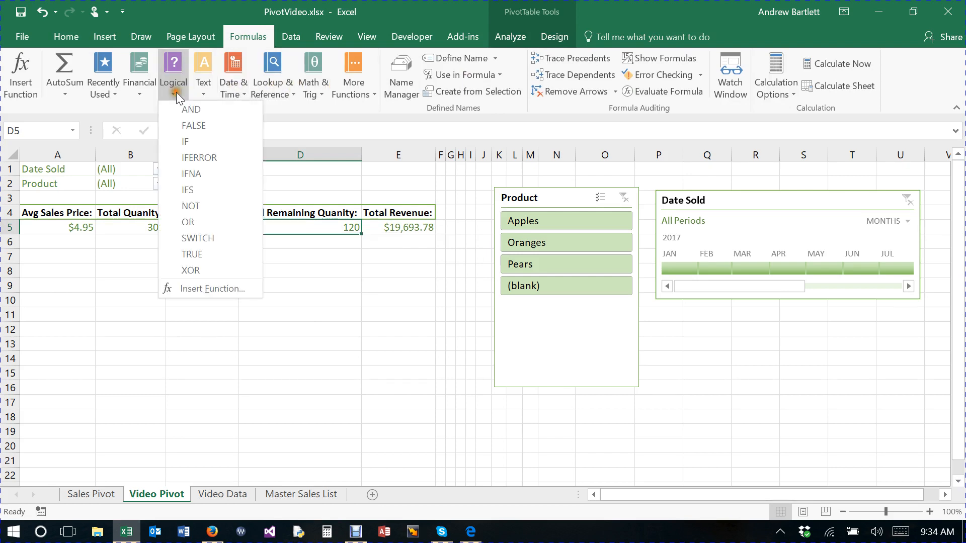
click(197, 142)
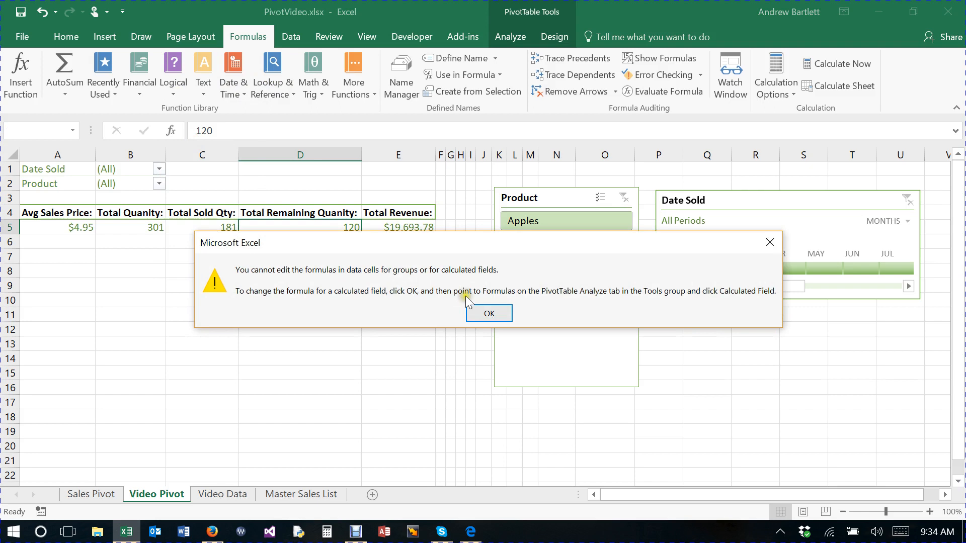
click(480, 315)
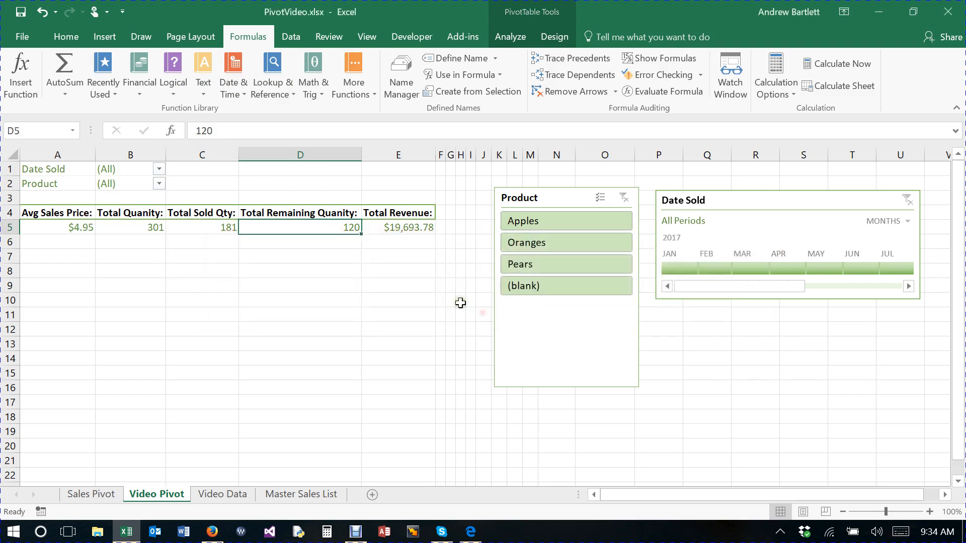
click(377, 192)
click(193, 187)
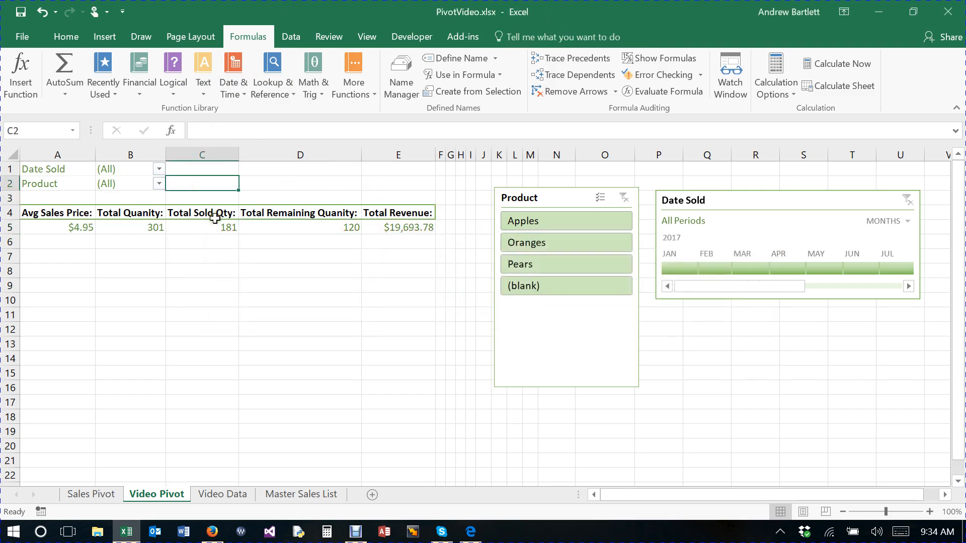
click(160, 227)
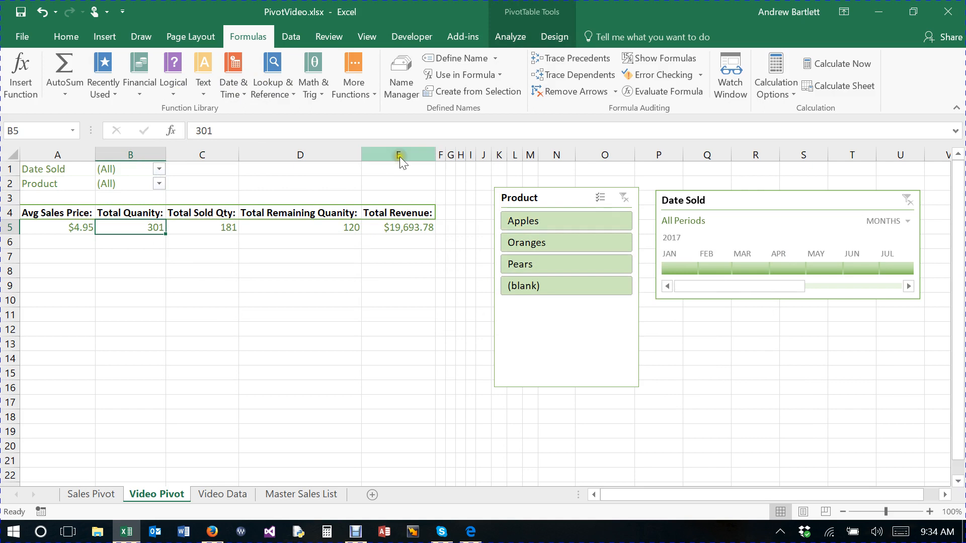
- Filter the PivotTable to Apples with the Product slicer to check its remaining quantity, and clear the slicer filter
click(242, 180)
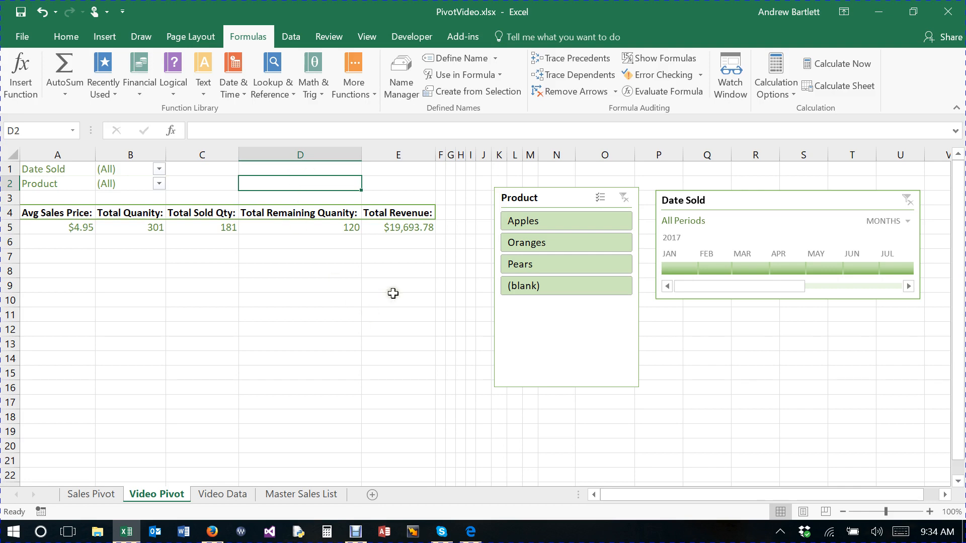
click(222, 494)
click(517, 226)
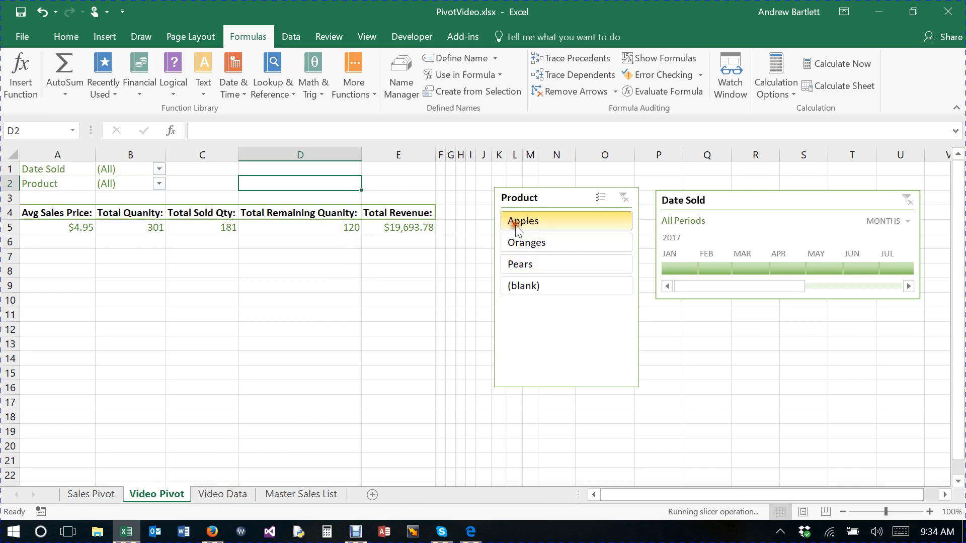
mouse_move(332, 227)
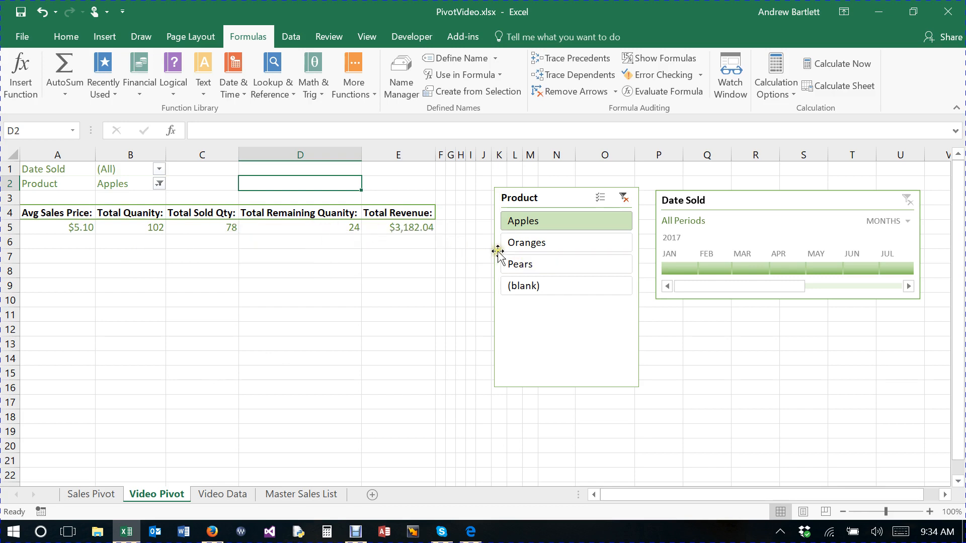
click(624, 197)
- On the Video Data sheet, replace the SoldQty formula of the first Apples row (C2) with the fixed value 24
click(223, 494)
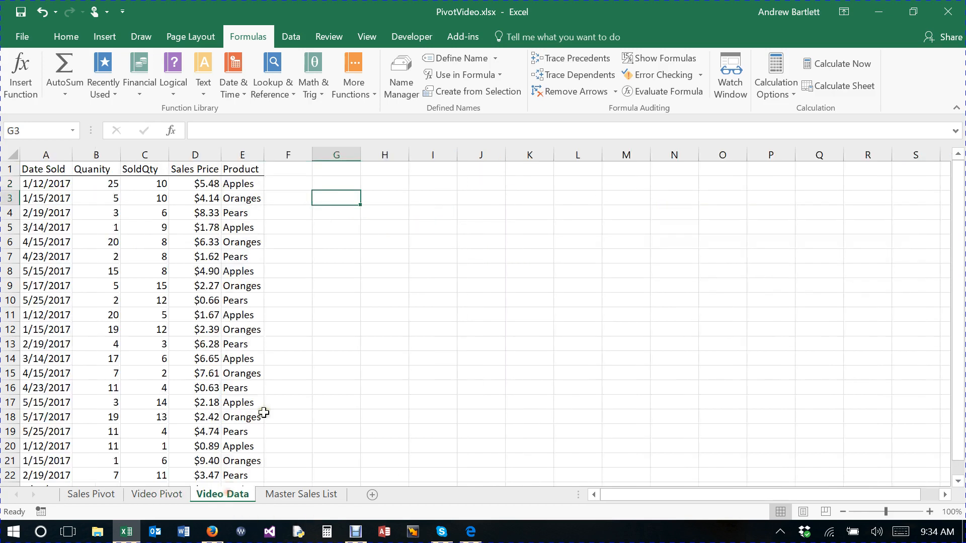
click(154, 185)
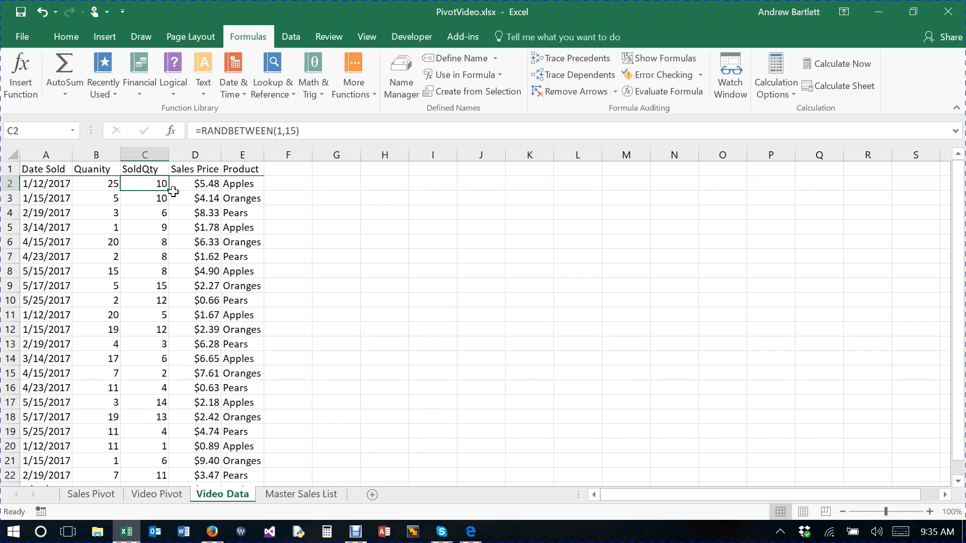
key(Delete)
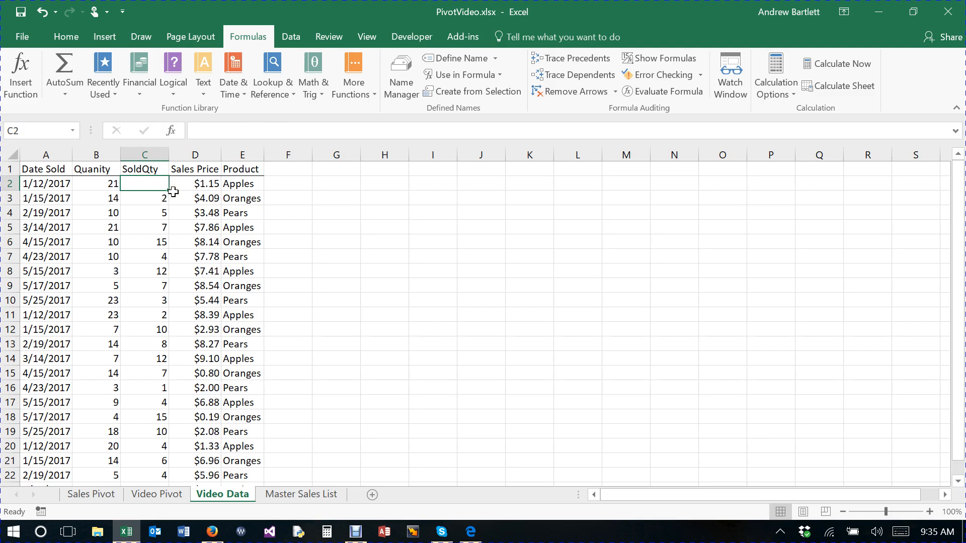
text(24)
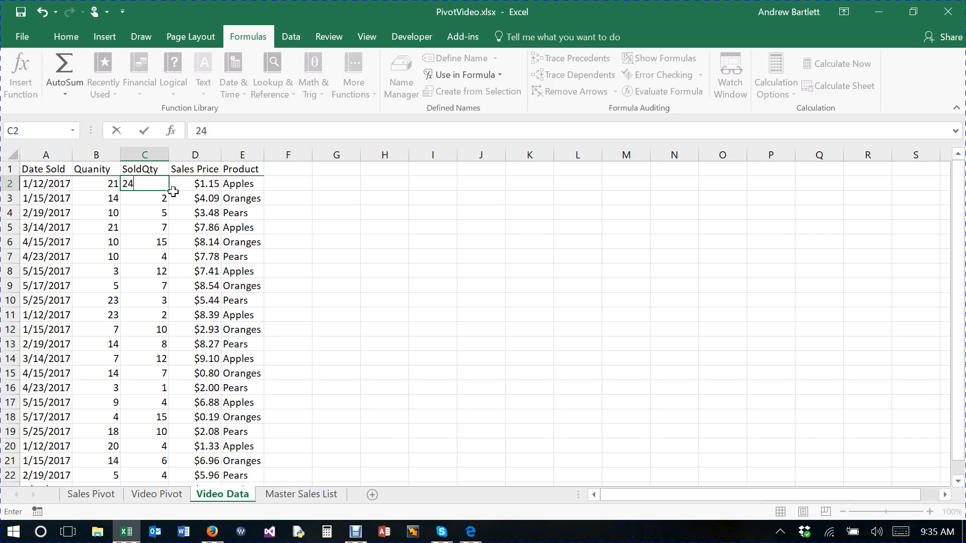
key(Return)
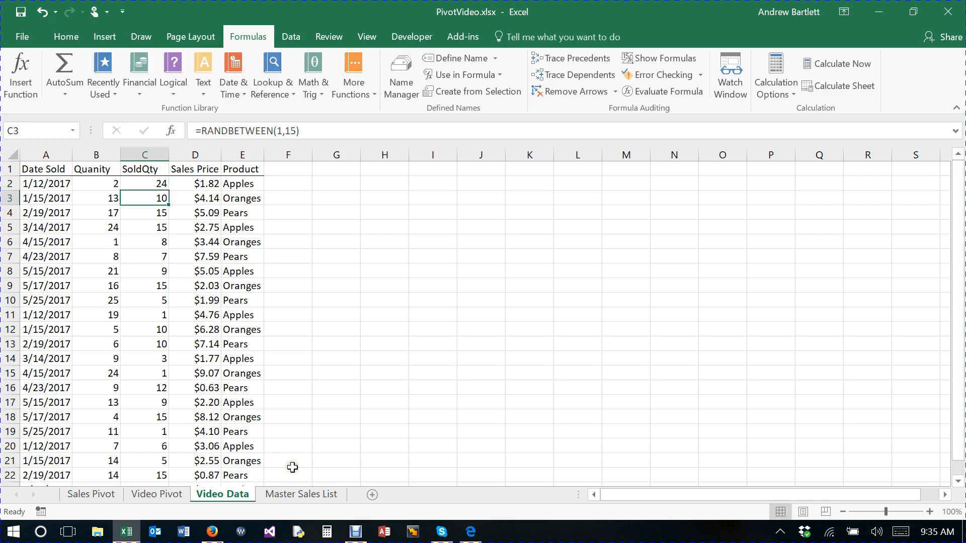
- Refresh all data and filter the PivotTable on Video Pivot to Apples with the Product slicer
click(295, 36)
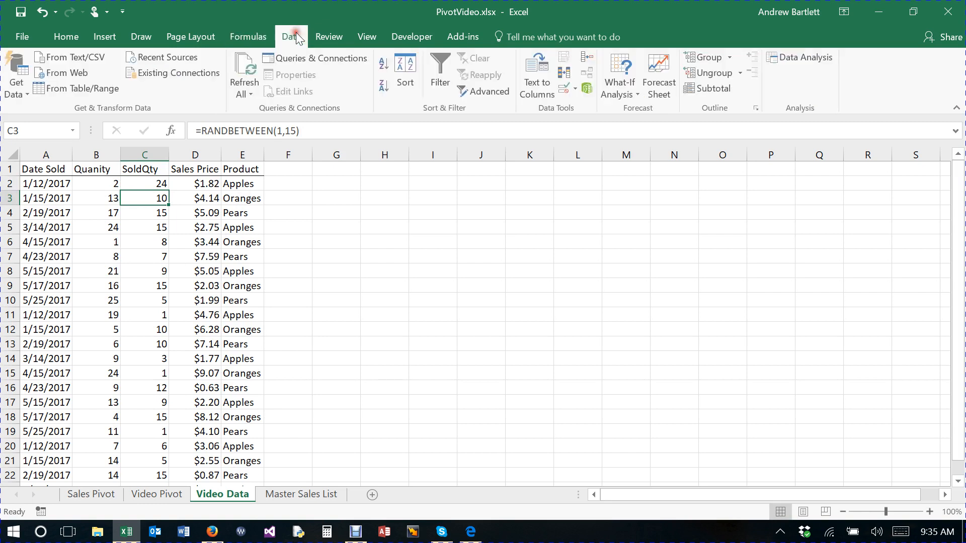
click(247, 68)
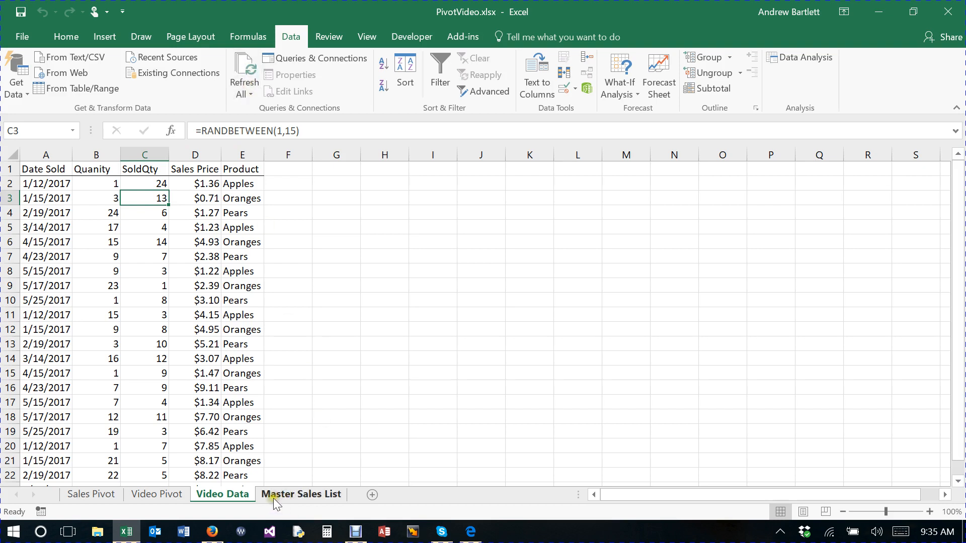
click(170, 495)
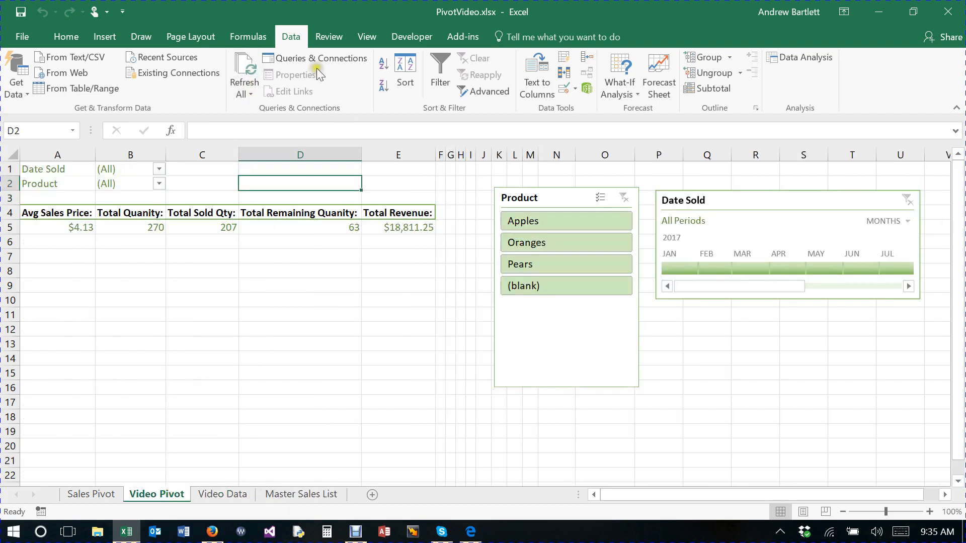
click(247, 70)
click(524, 228)
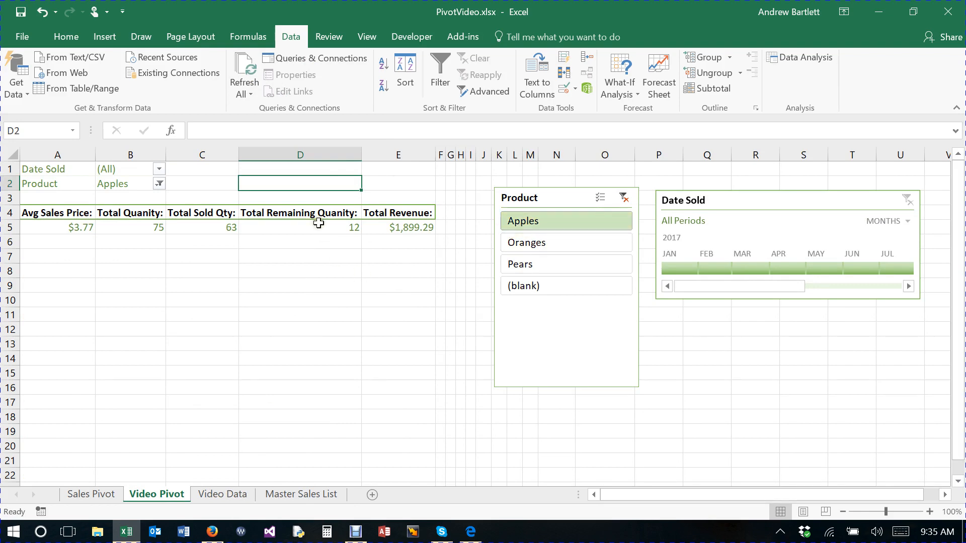
mouse_move(349, 233)
- Enter the formula =RAND()*15 in cell G2 of the Video Data sheet
click(230, 495)
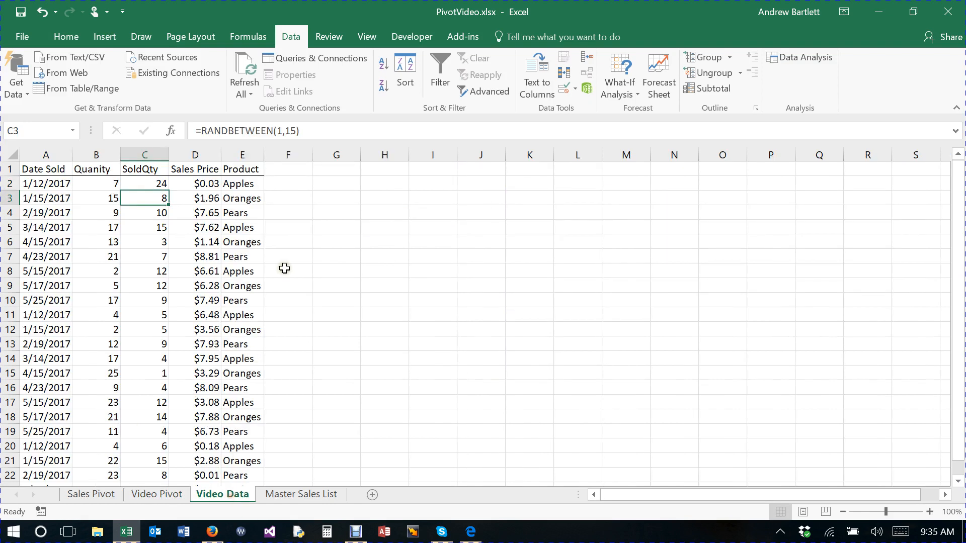
click(335, 183)
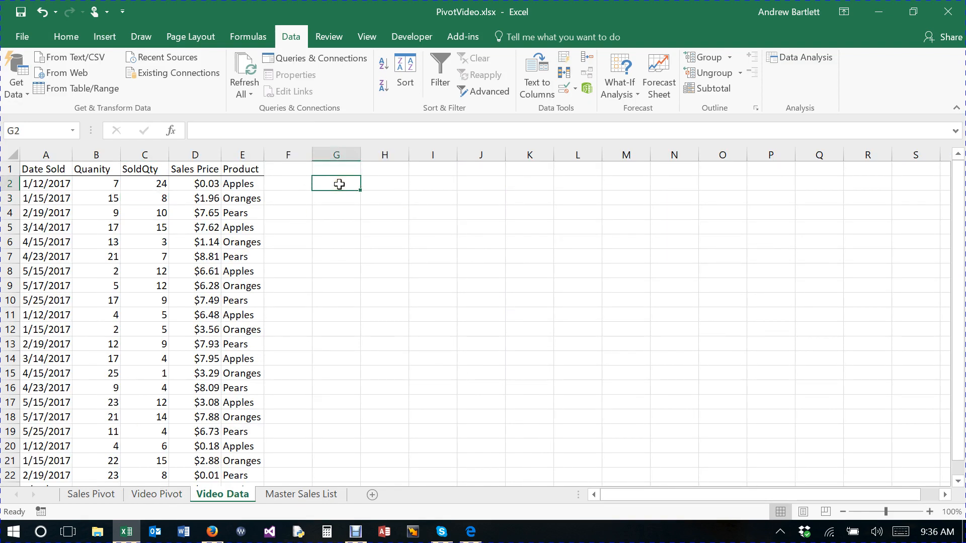
text(=Ran)
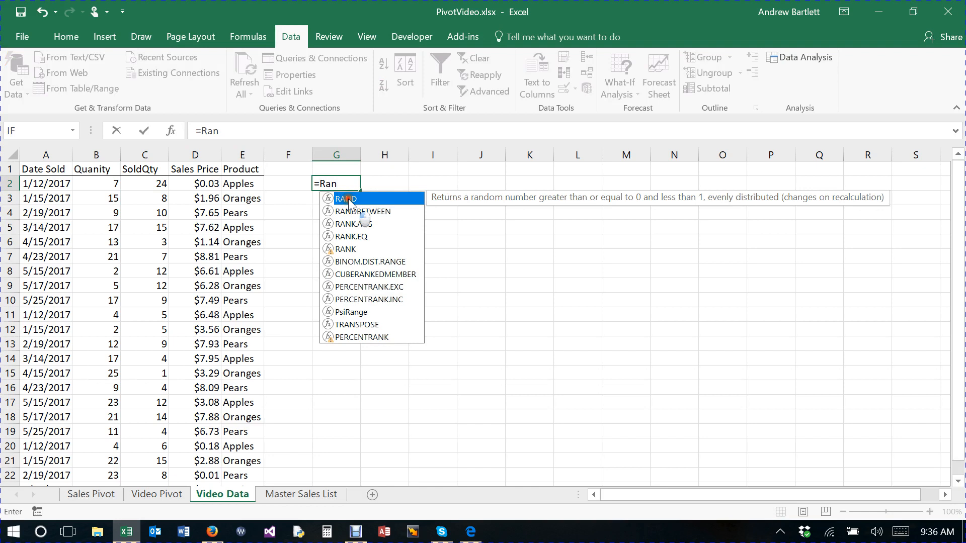
double_click(346, 200)
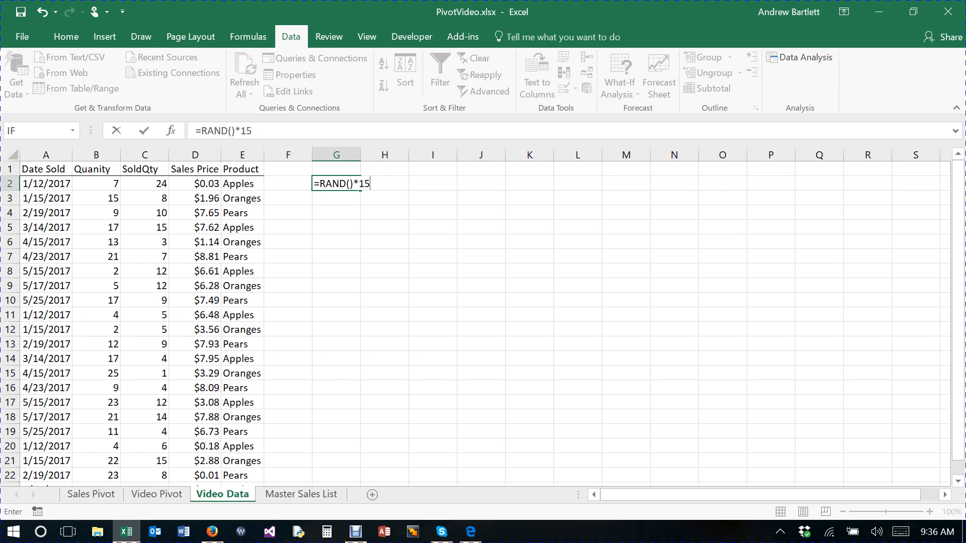
key(Return)
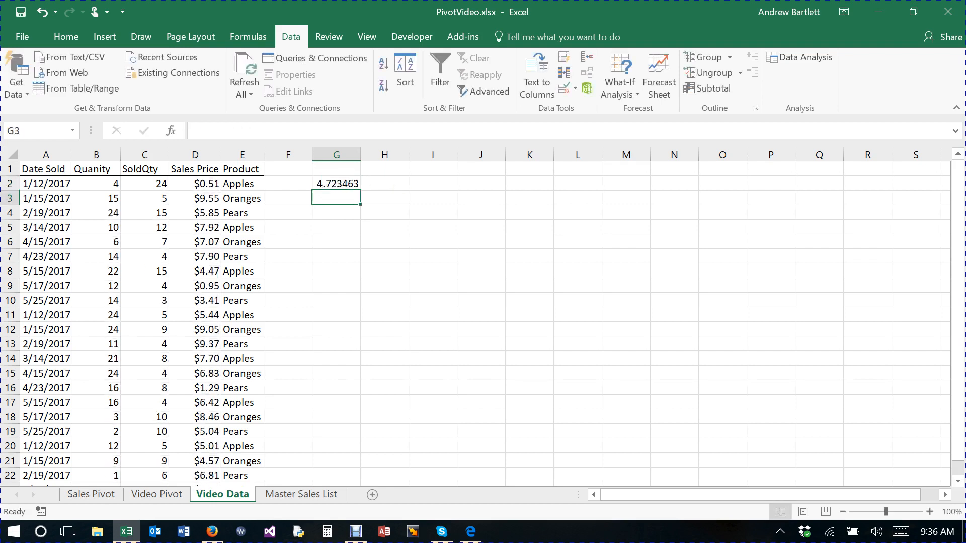
- Fill the random number formula from G2 down to G22
click(350, 183)
drag(361, 190, 353, 455)
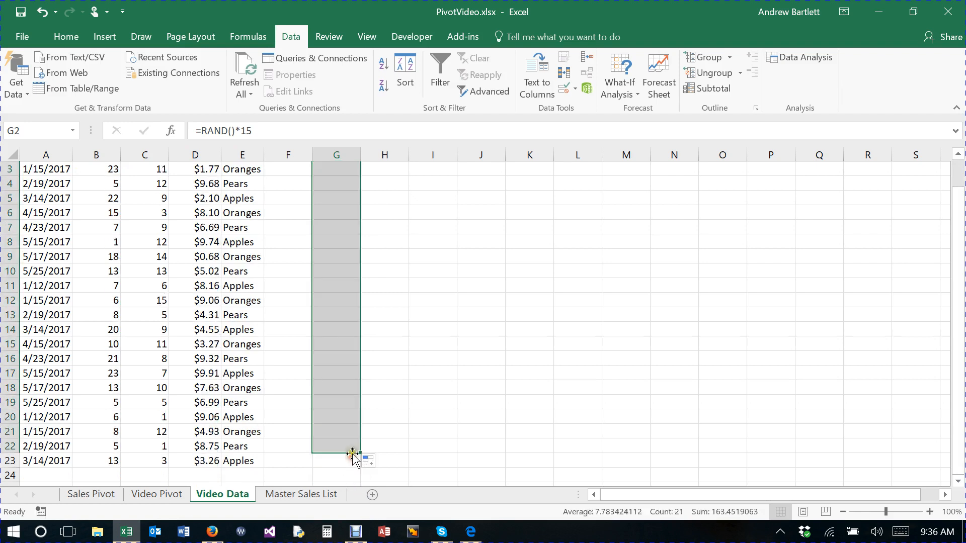
scroll(355, 328, up, 1)
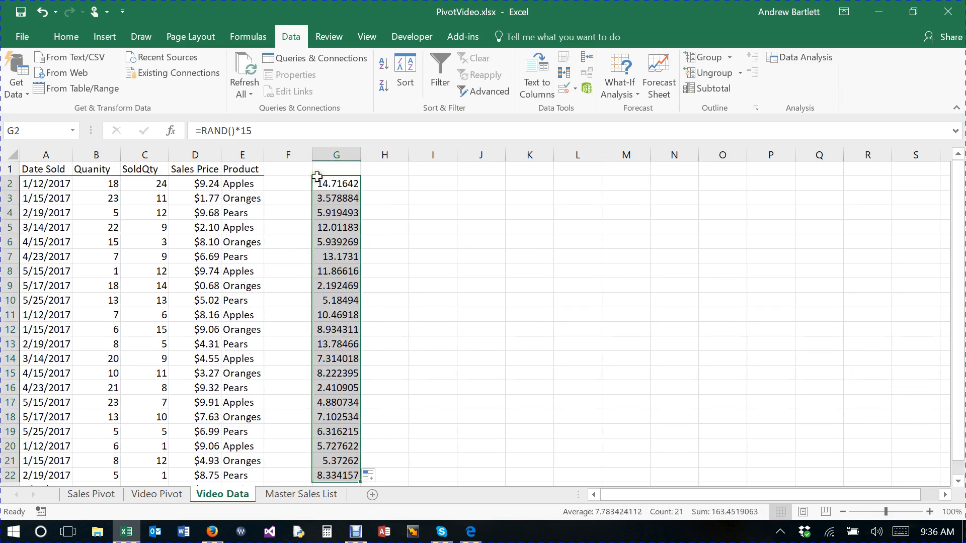
scroll(363, 284, down, 1)
scroll(342, 312, up, 1)
scroll(357, 302, down, 1)
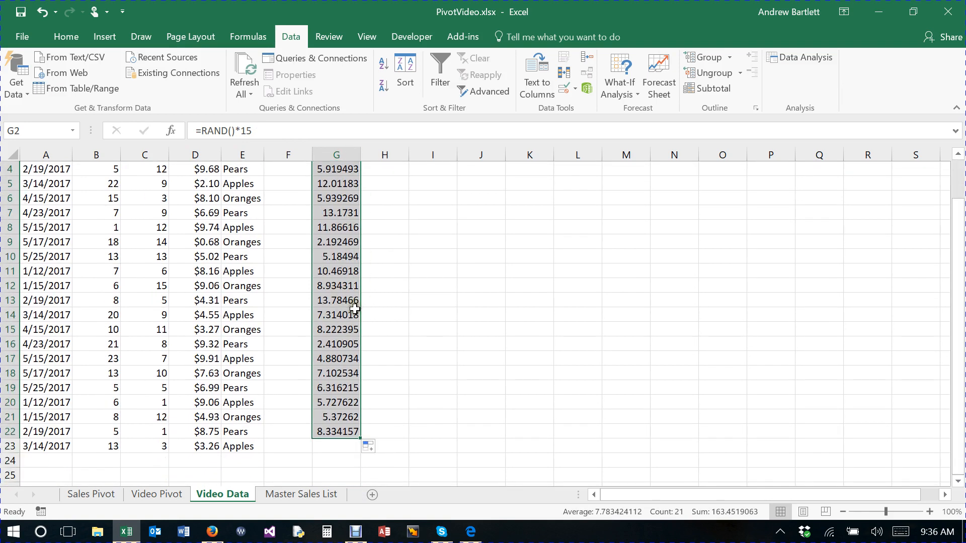
scroll(352, 312, up, 1)
- Format column G as Currency and look over the random values
click(341, 153)
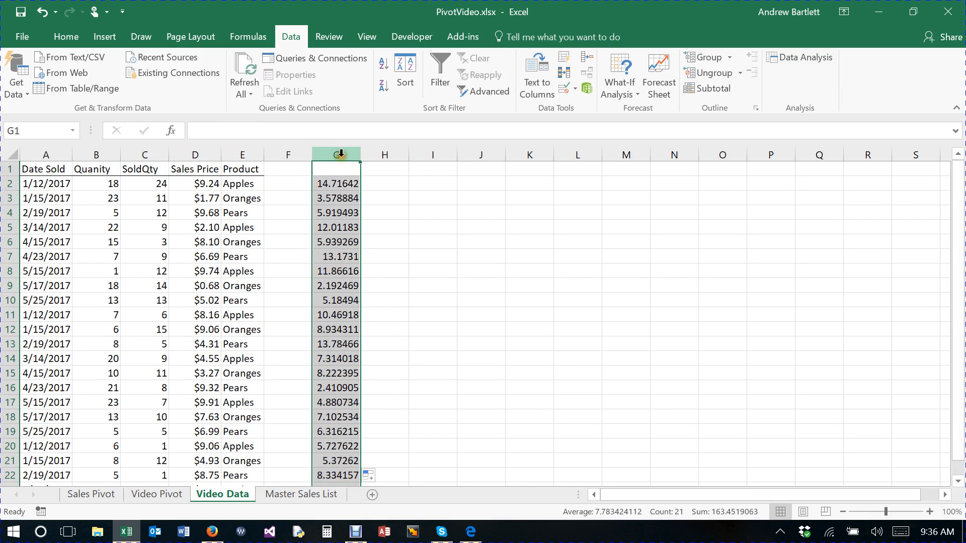
click(78, 43)
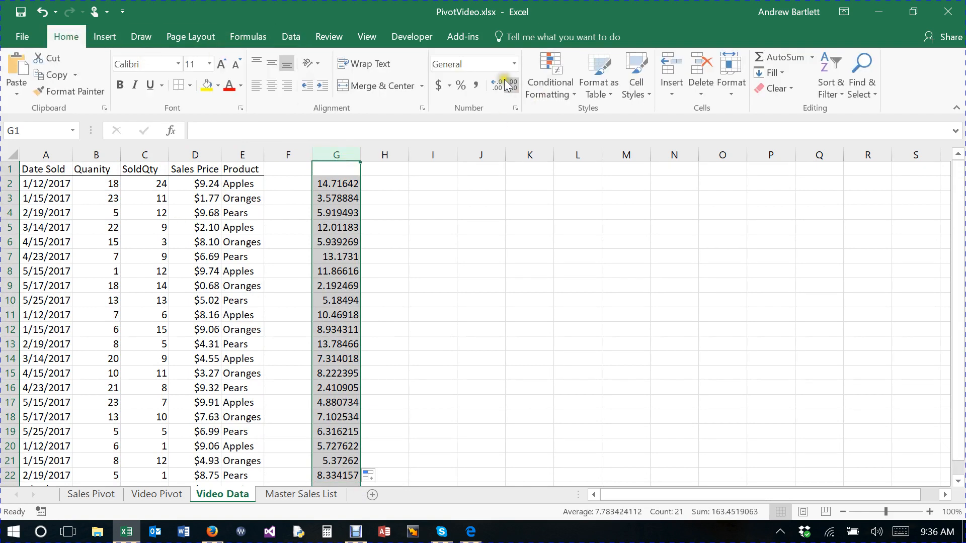
click(513, 64)
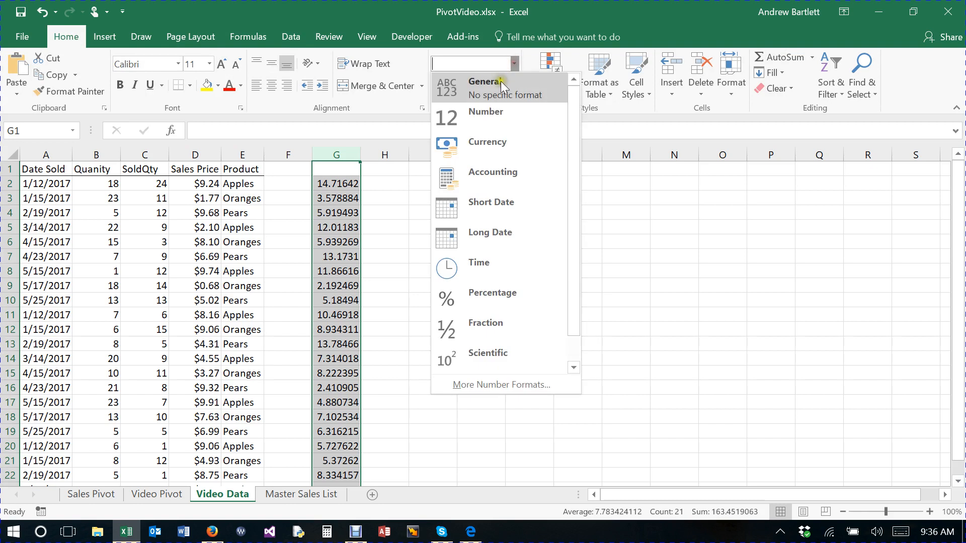
click(488, 139)
click(393, 213)
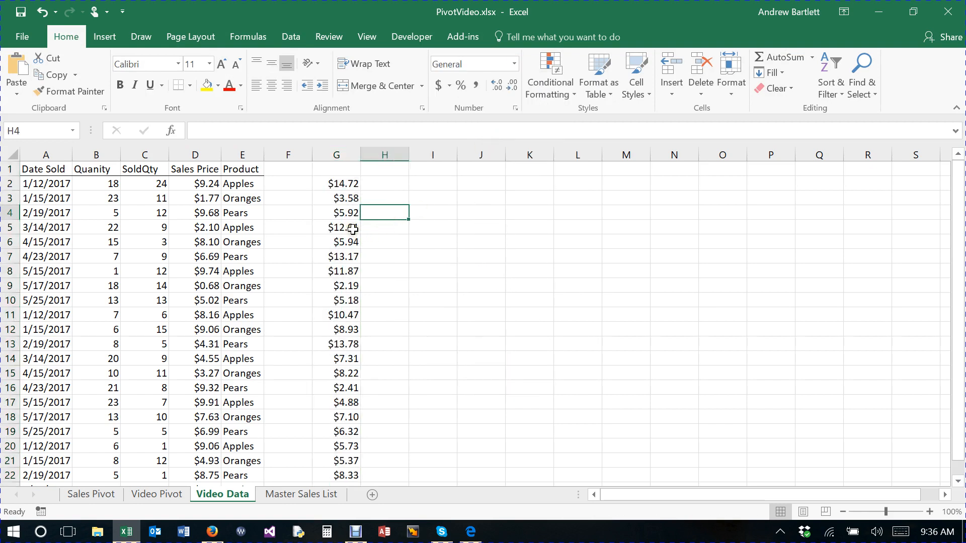
scroll(339, 302, down, 4)
scroll(347, 282, up, 4)
- Clear the contents of the whole column G
click(344, 184)
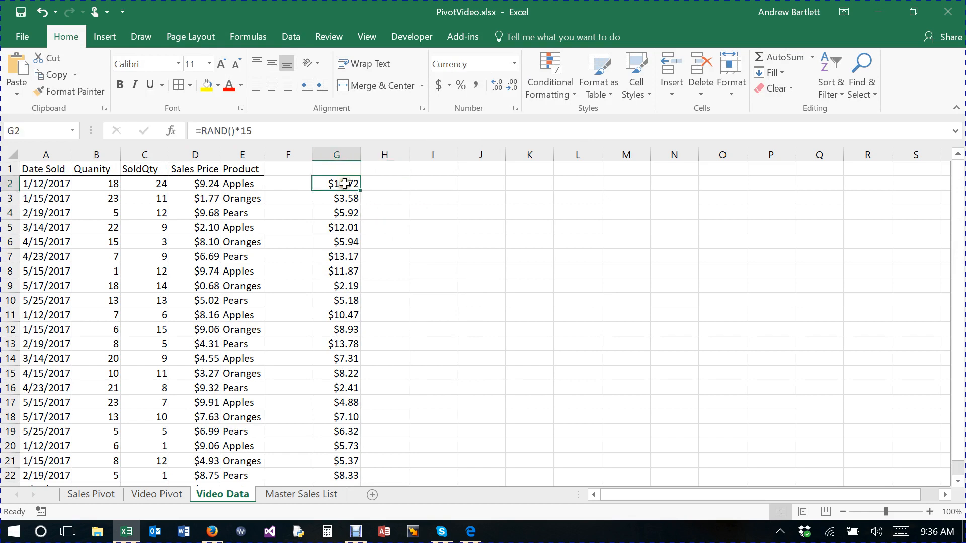
click(346, 156)
key(Delete)
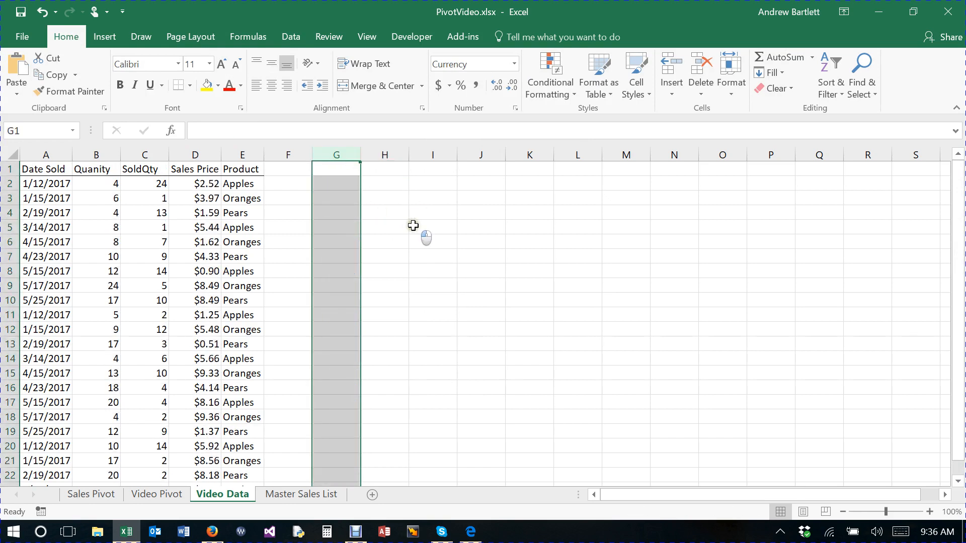
click(413, 225)
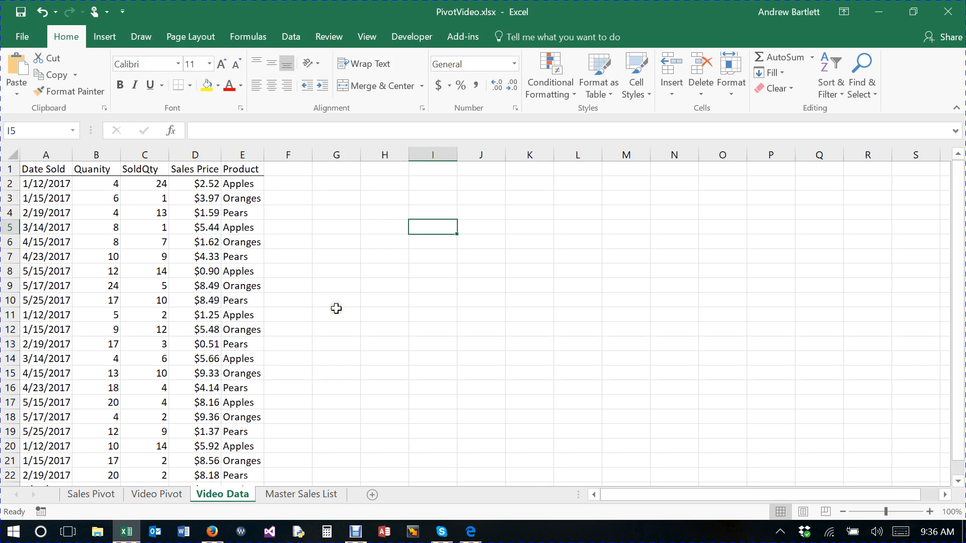
- Return to Video Pivot and examine the PivotTable's Total Remaining Quanity and Total Revenue fields
click(165, 494)
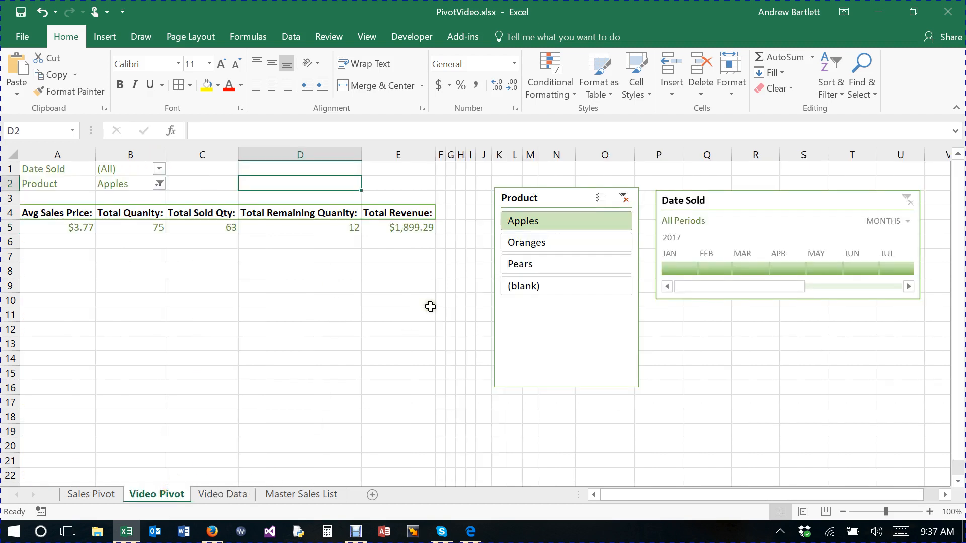
click(322, 258)
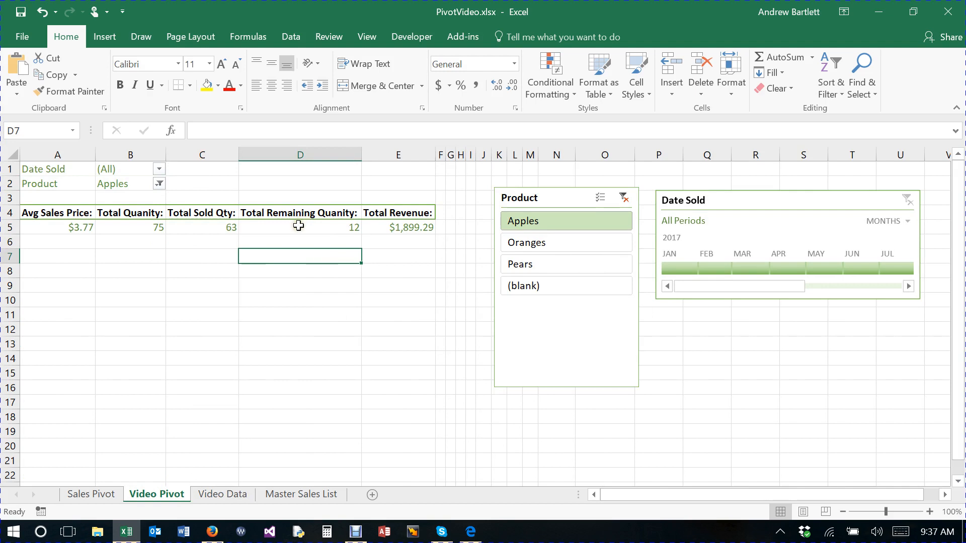
click(299, 226)
click(413, 213)
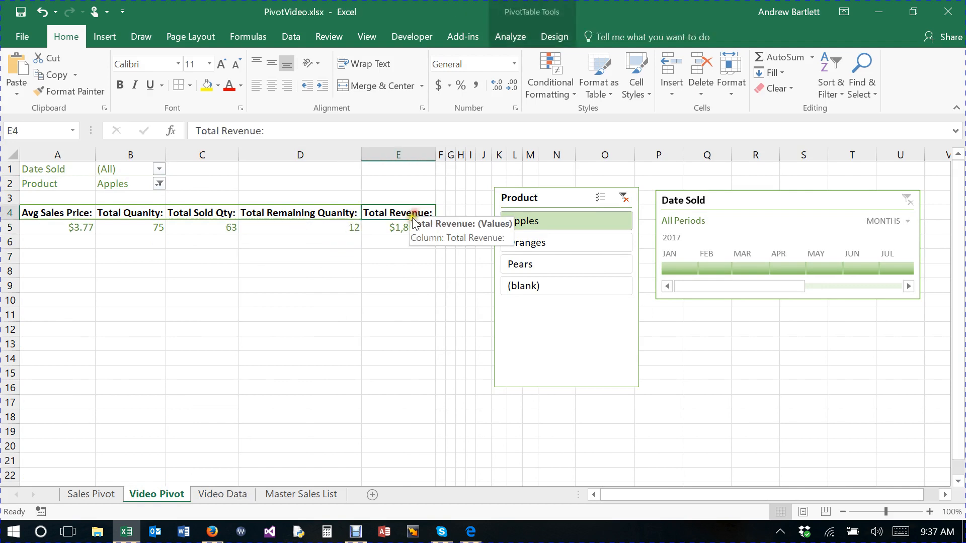
click(409, 227)
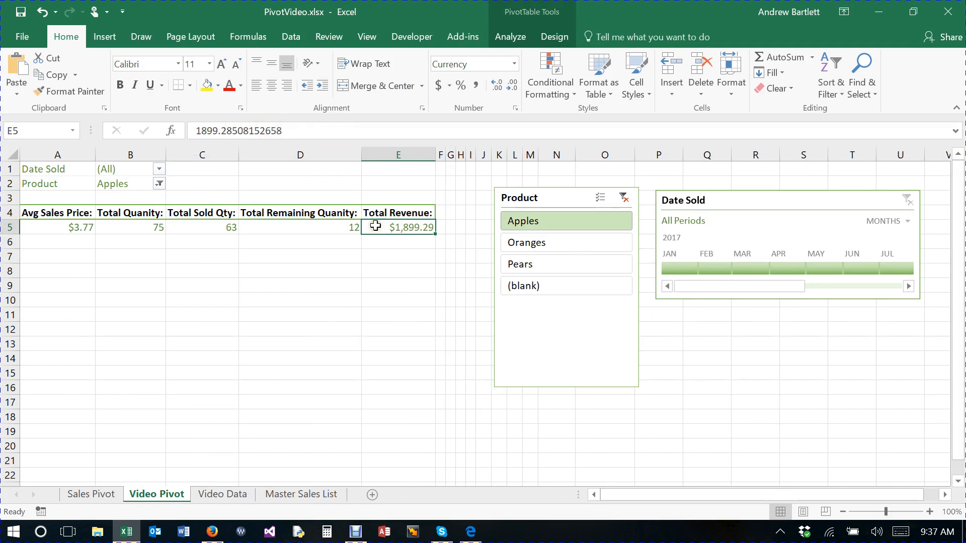
click(388, 211)
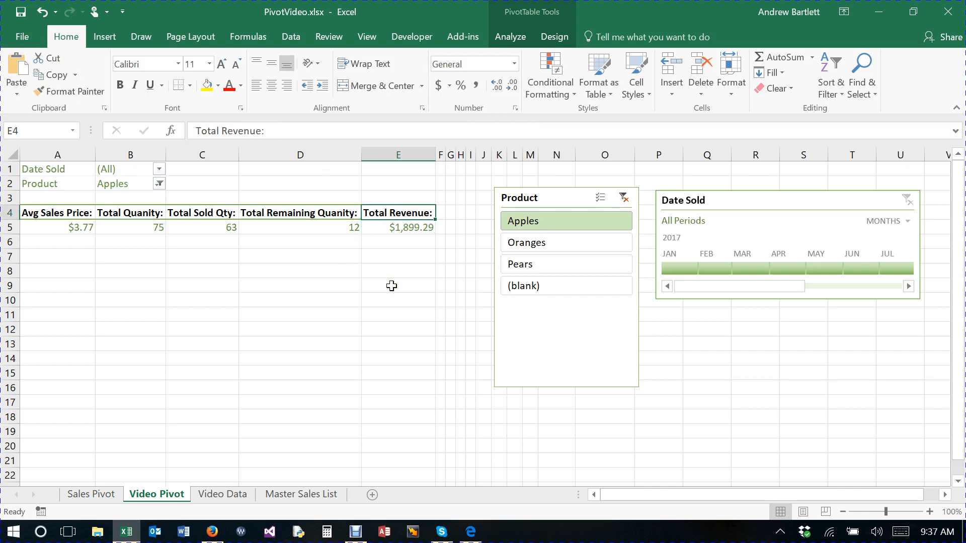
- Open the print preview of the Video Pivot sheet and check how both pages are laid out
key(ctrl+p)
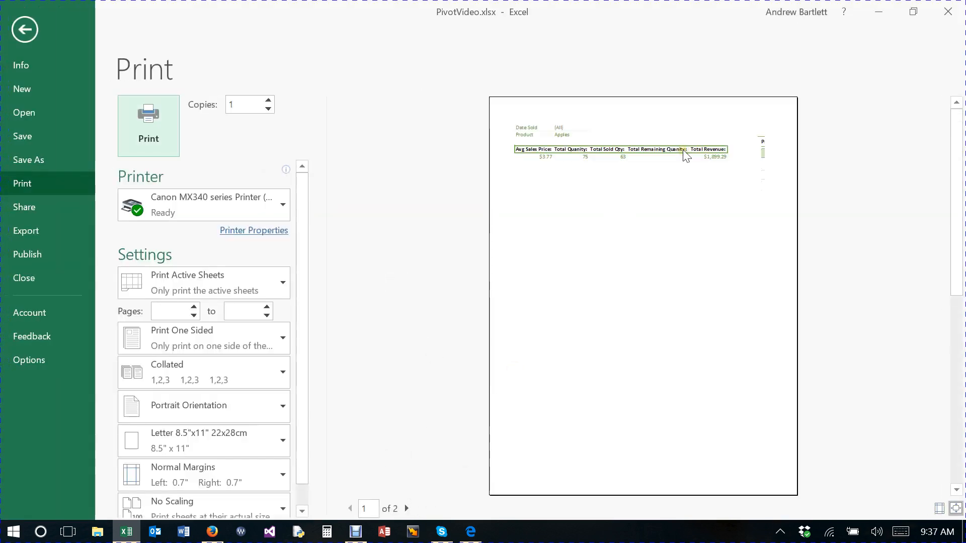
click(408, 509)
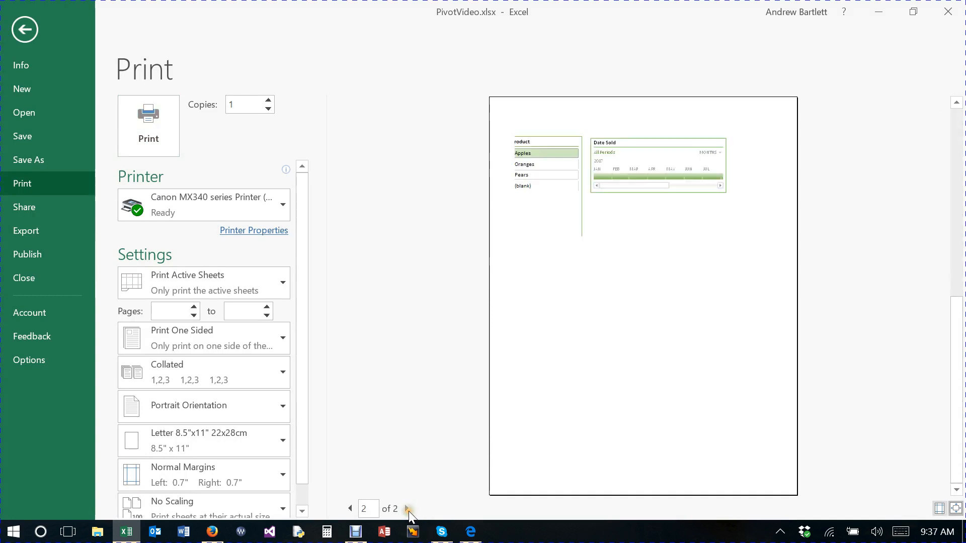
click(350, 508)
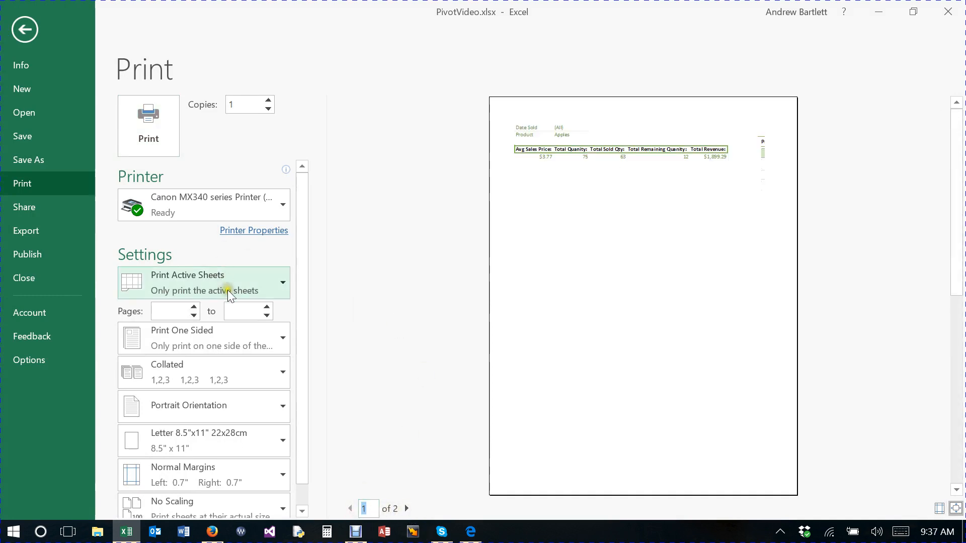
- Clear the Product slicer's filter and place the slicer and the Date Sold timeline side by side directly below the PivotTable
click(26, 28)
drag(531, 189, 701, 317)
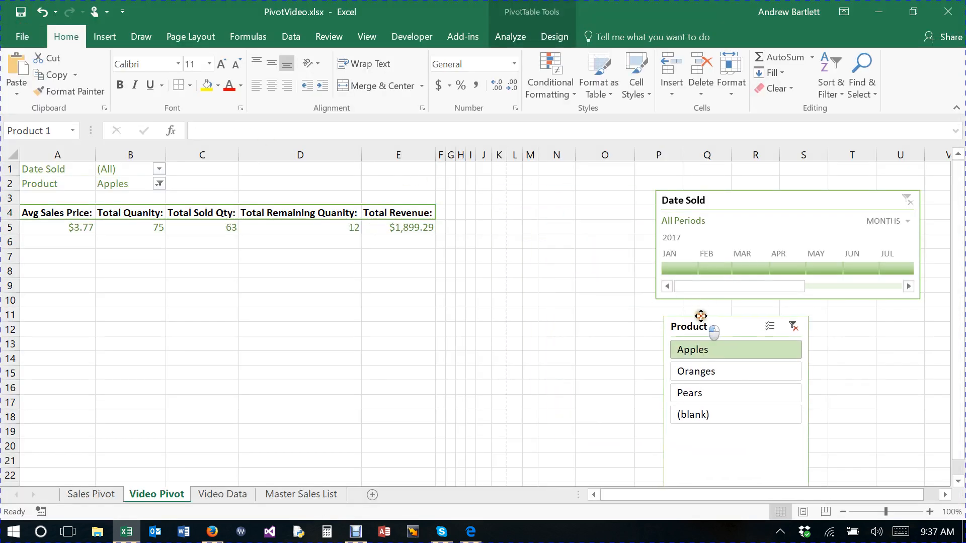
click(794, 321)
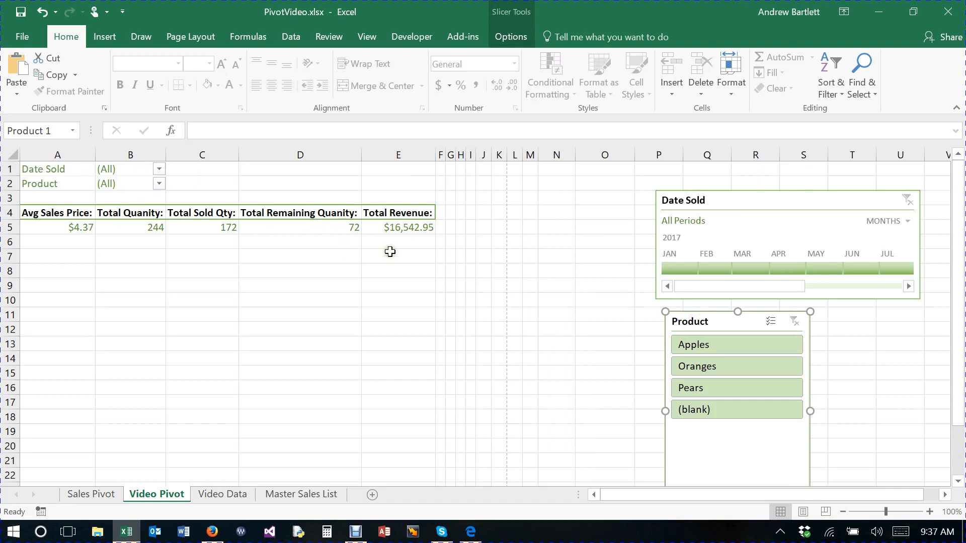
click(718, 314)
drag(718, 314, 90, 258)
drag(722, 192, 258, 264)
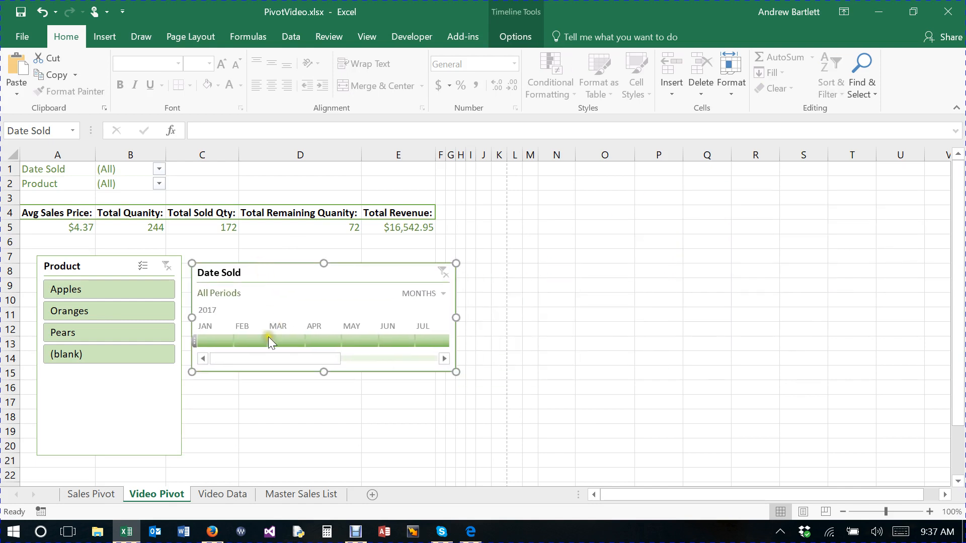
- Filter the PivotTable to Apples, Oranges and Pears with the Product slicer, excluding (blank)
click(107, 353)
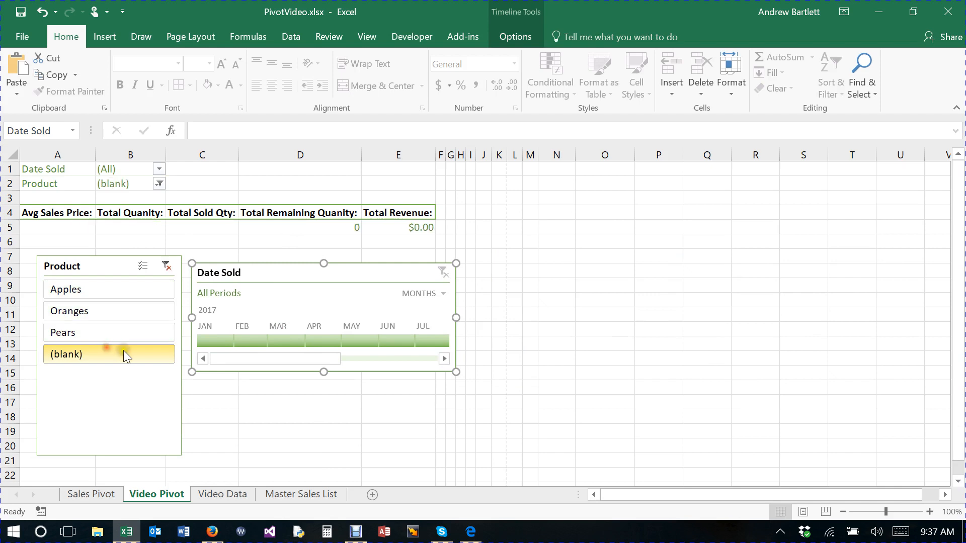
click(128, 287)
ctrl+click(122, 288)
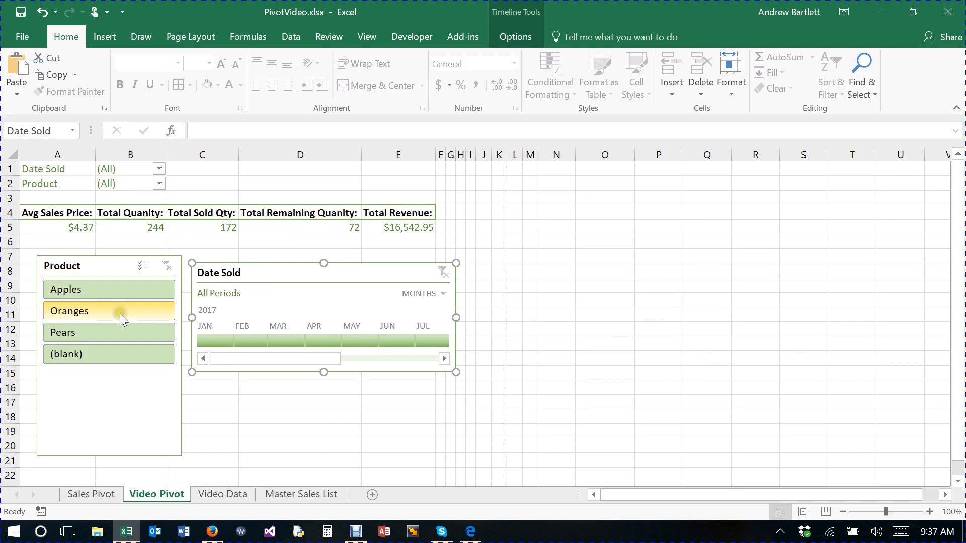
ctrl+click(105, 358)
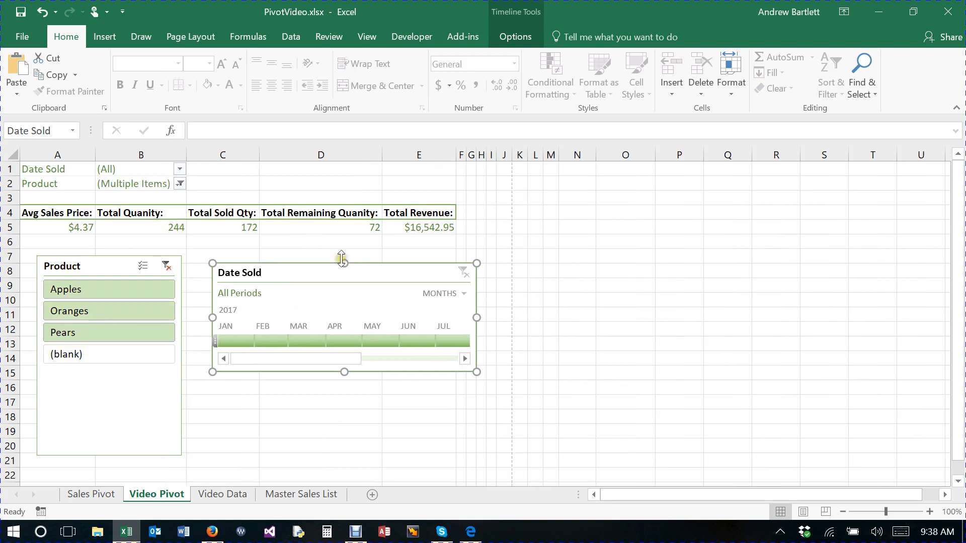
- Shift the Date Sold timeline back beside the Product slicer and check the sheet's print preview
drag(320, 265, 314, 267)
click(300, 274)
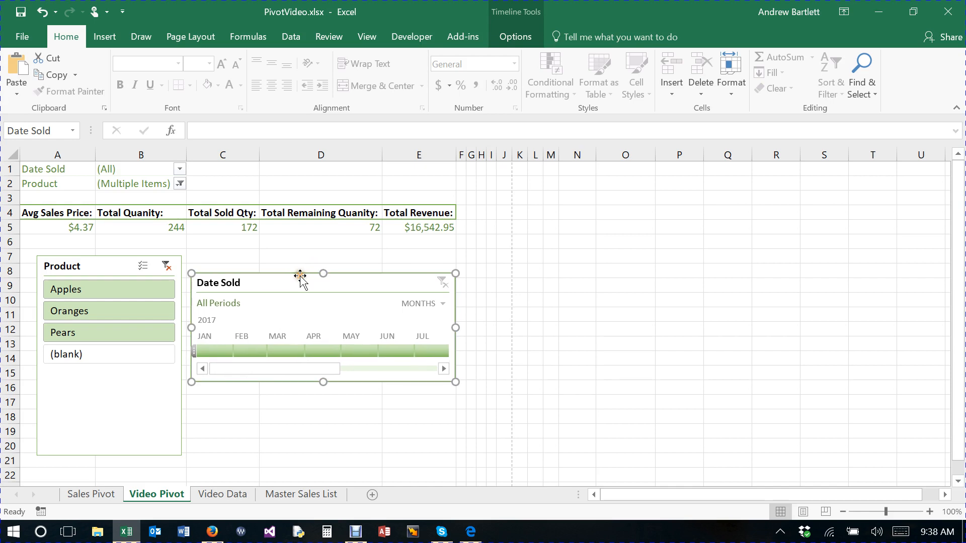
key(ctrl+p)
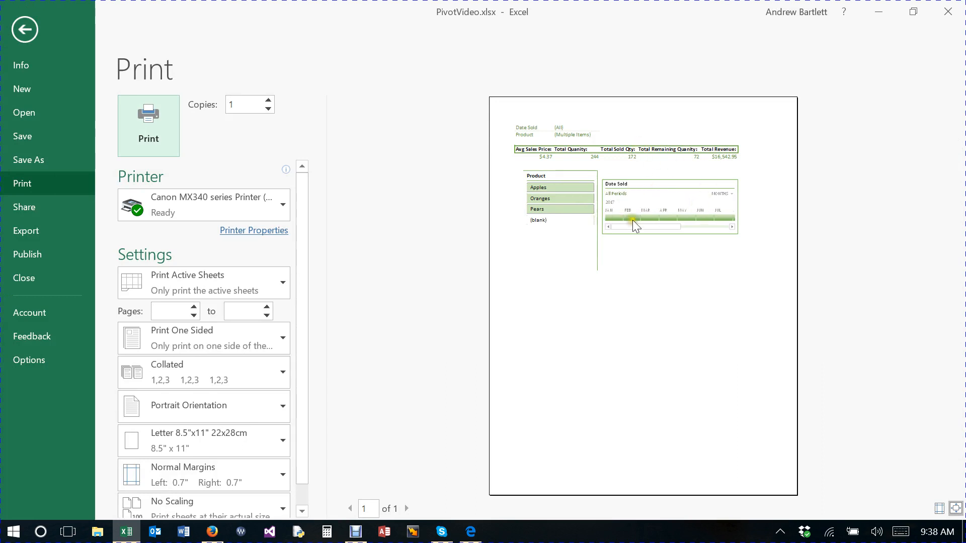
click(27, 24)
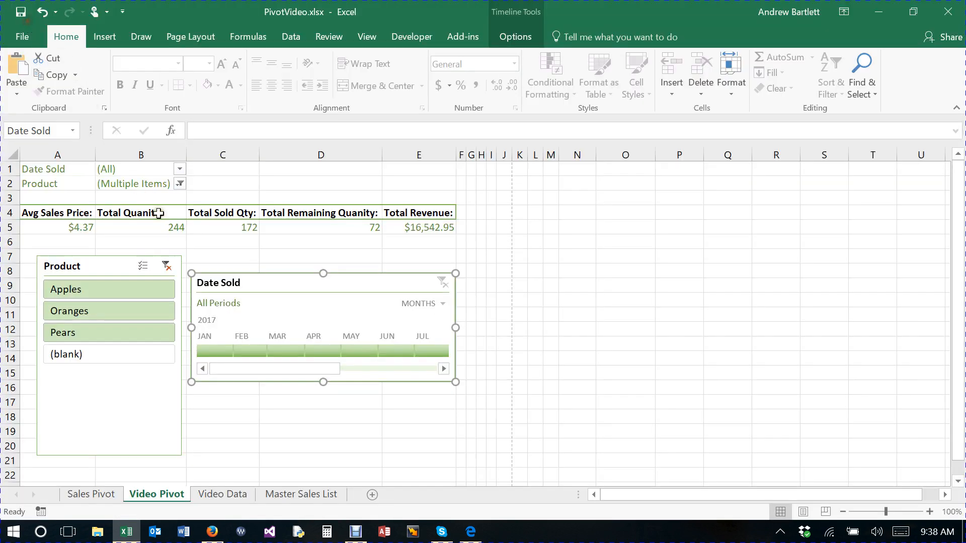
- Move the Date Sold timeline and Product slicer to the right beyond the first page break and limit printing to pages 1 to 1
drag(407, 277, 838, 232)
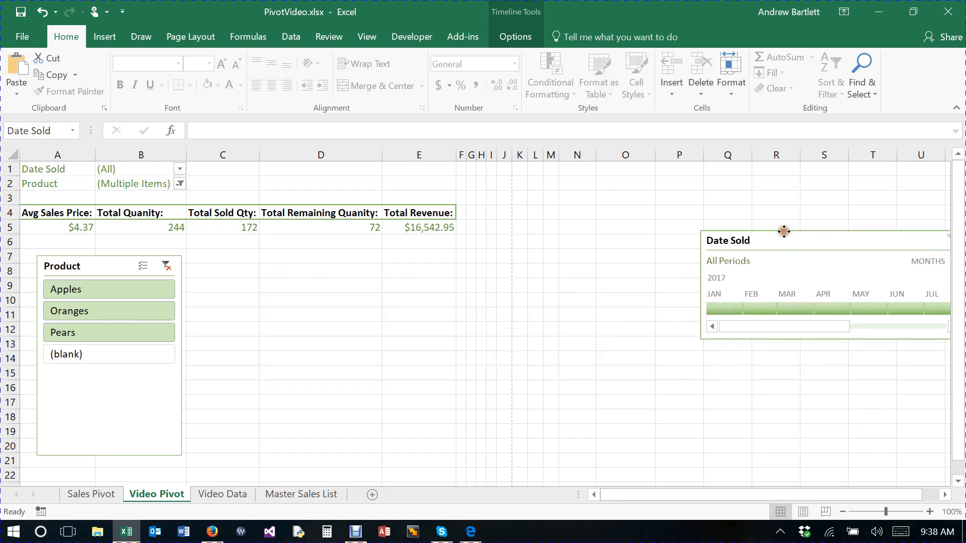
drag(101, 256, 806, 360)
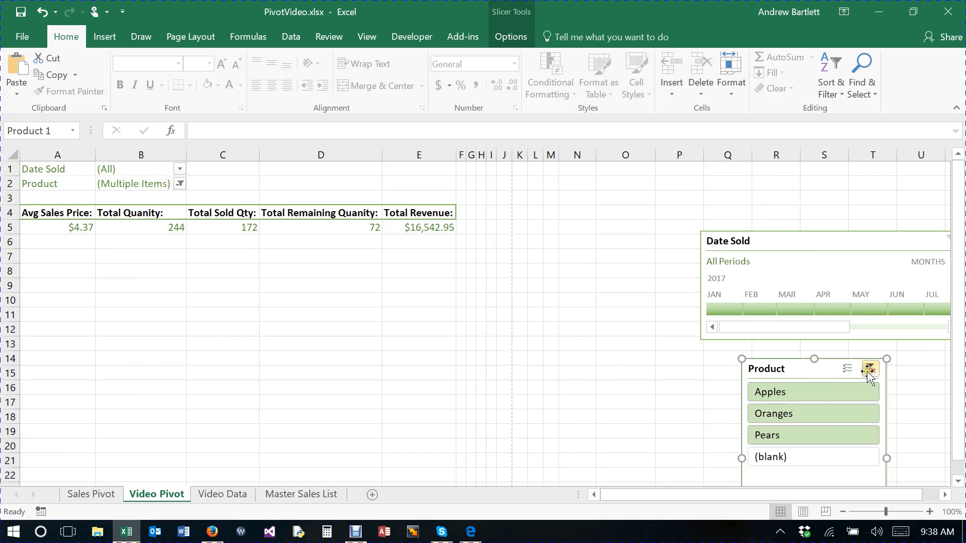
key(ctrl+p)
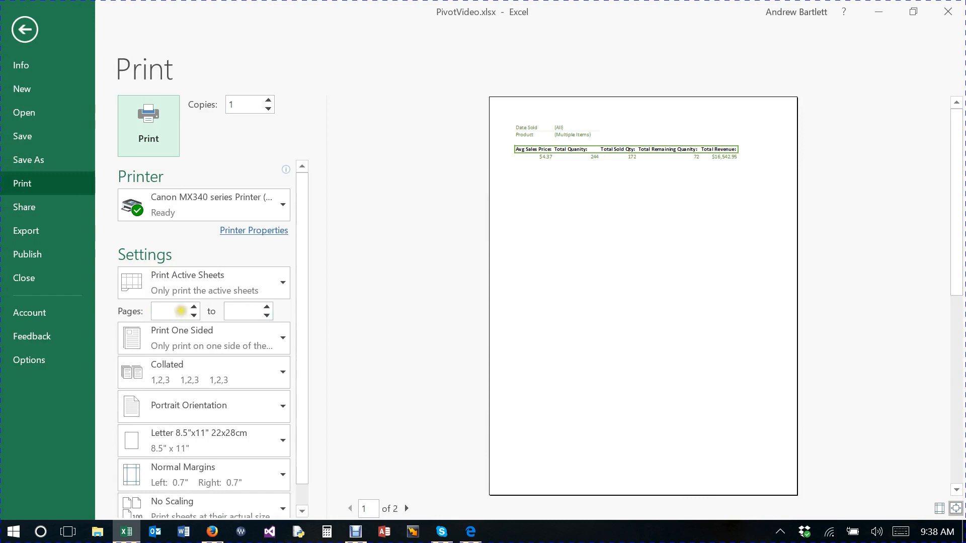
click(180, 311)
text(1)
click(243, 308)
click(267, 307)
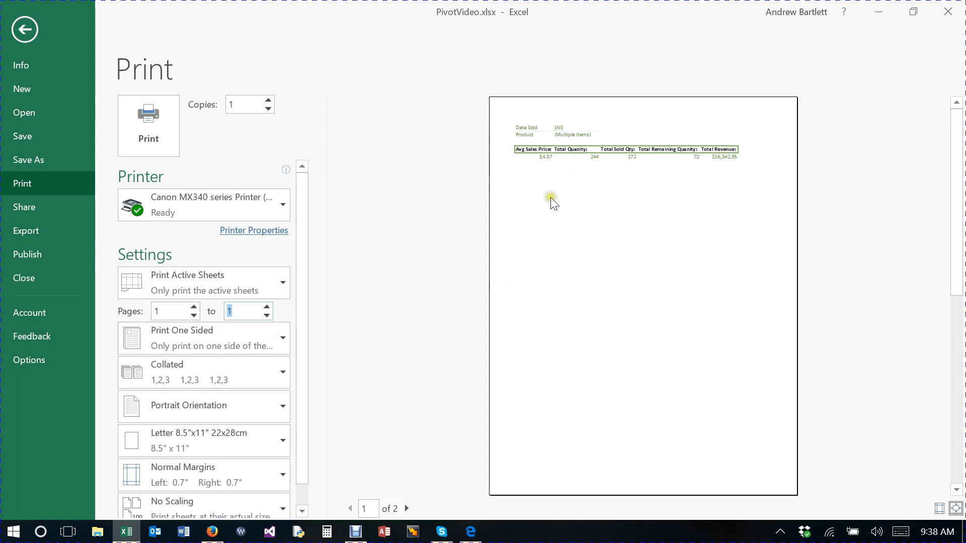
click(31, 31)
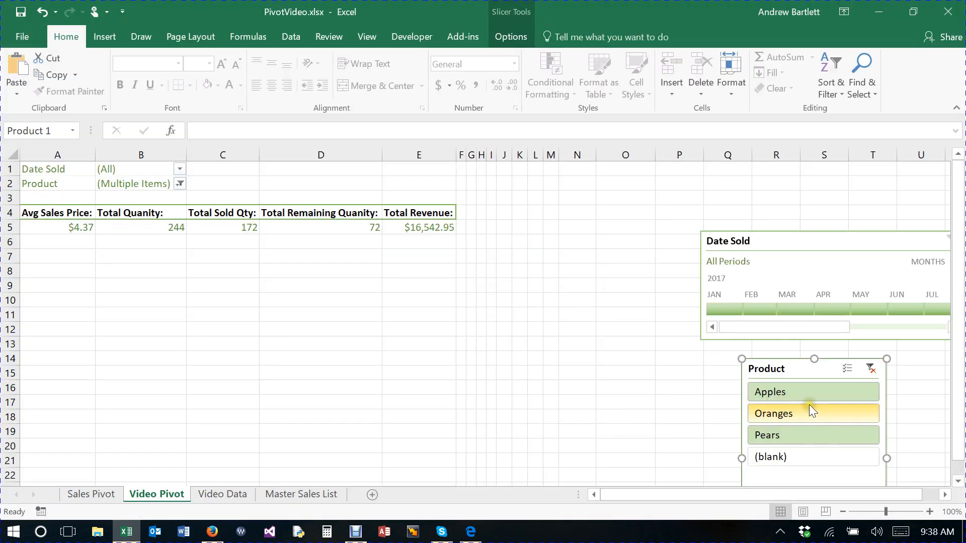
- Filter the PivotTable to Apples with the Product slicer and check the result in the print preview
click(810, 396)
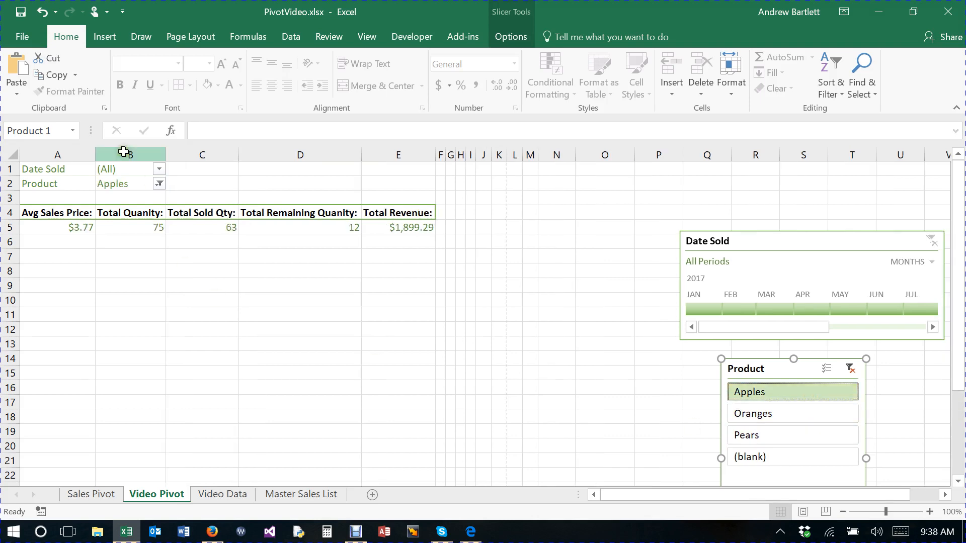
key(ctrl+p)
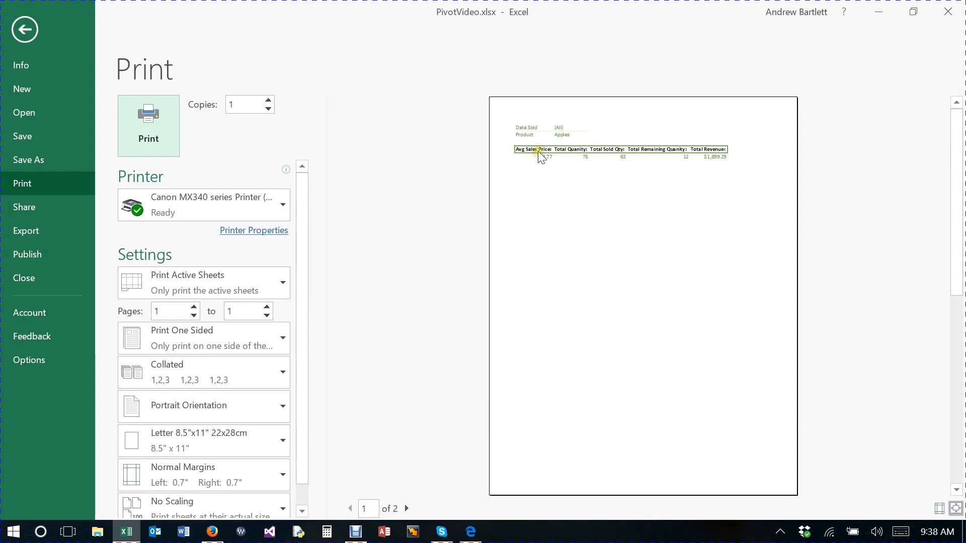
click(22, 28)
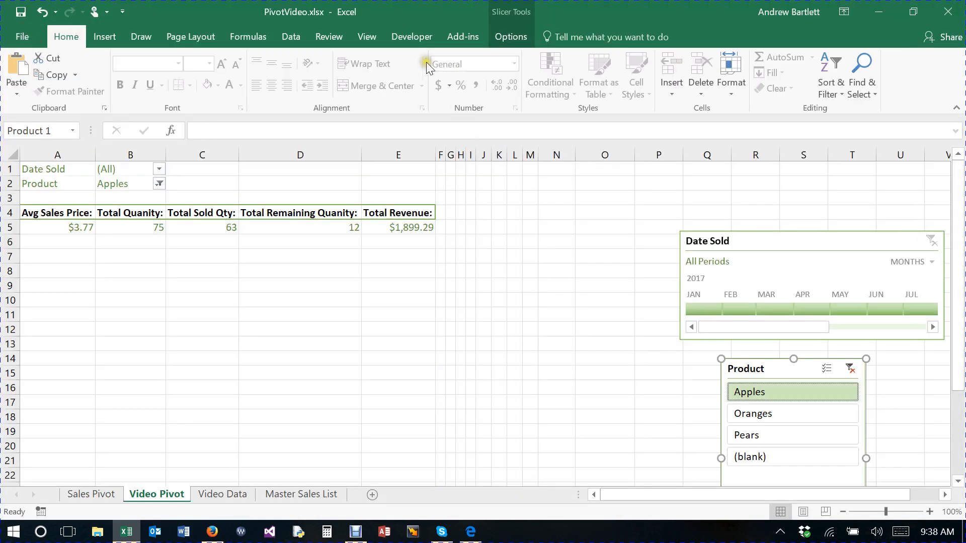
- Add a page header to Video Pivot with the underlined text "Fruit Table" in its centre section
click(104, 35)
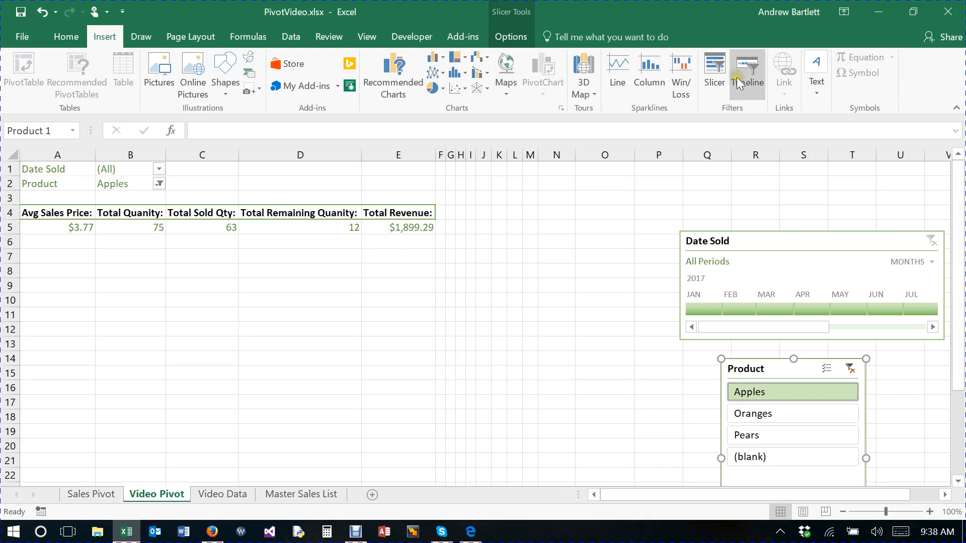
click(819, 95)
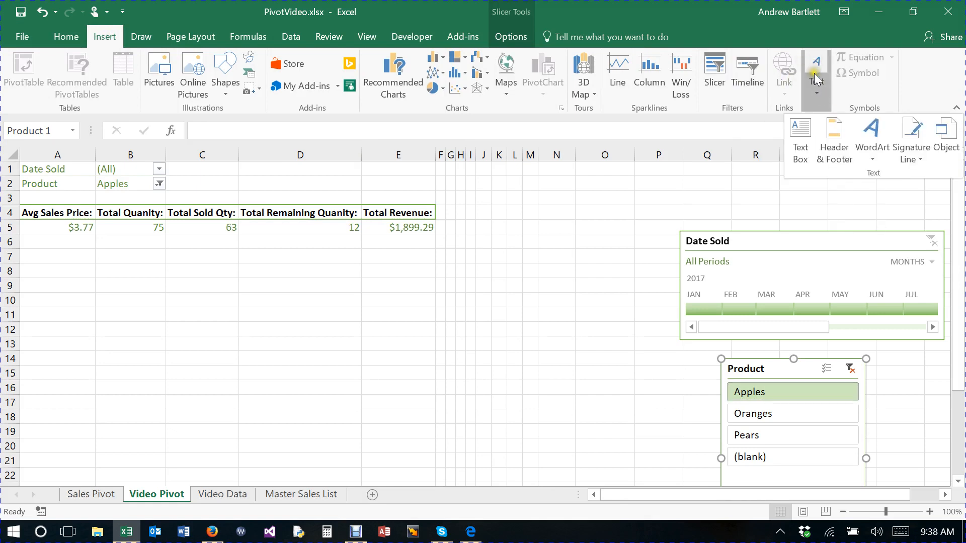
click(831, 149)
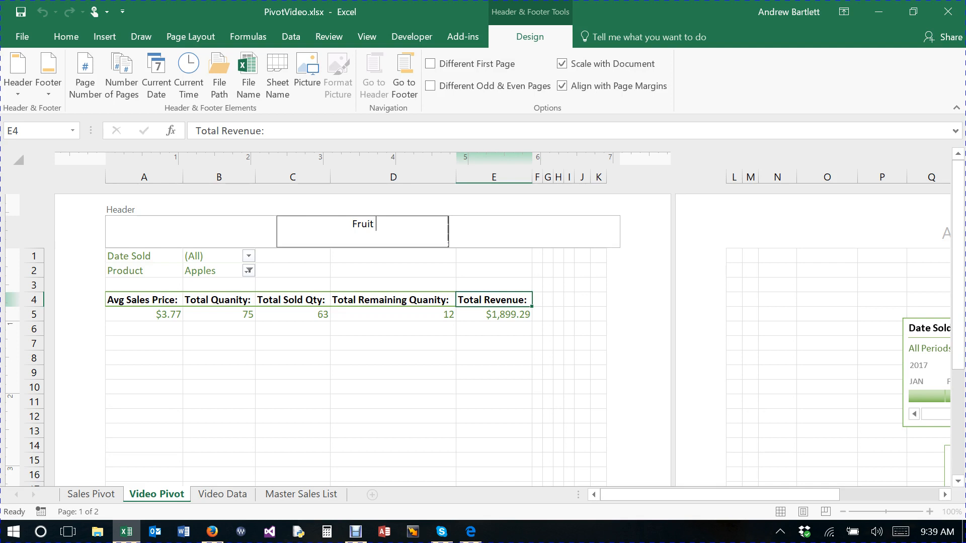
text(ble)
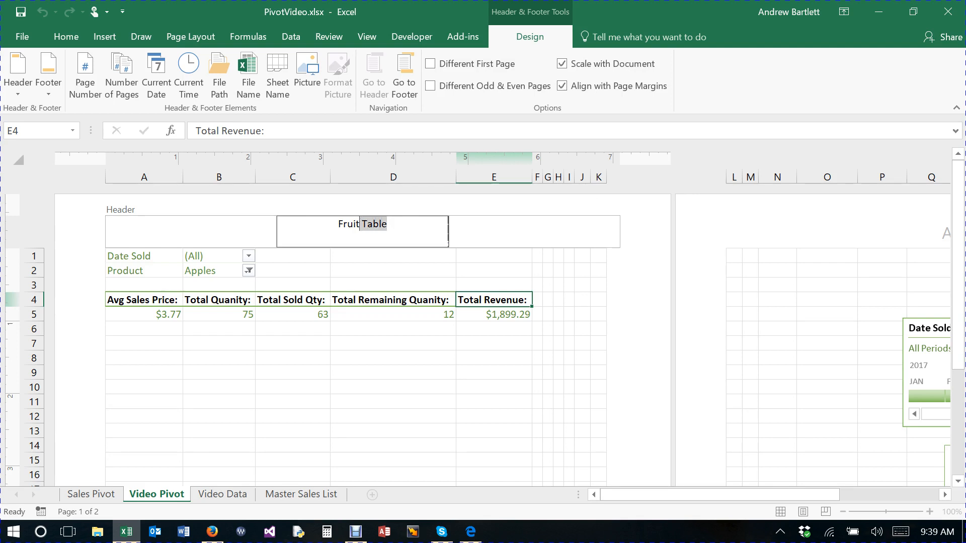
drag(347, 224, 278, 224)
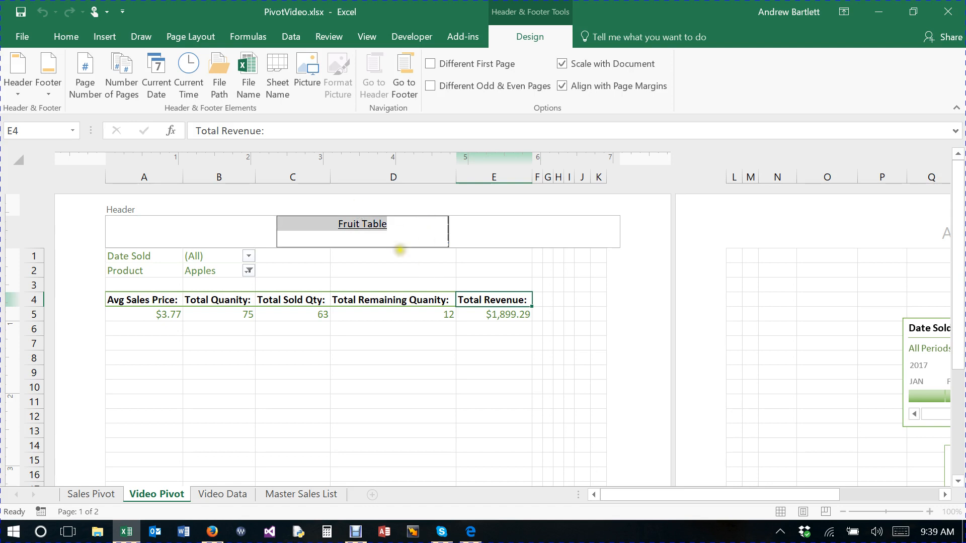
- Apply the preset "Page 1" footer and delete it again from the centre section
click(48, 95)
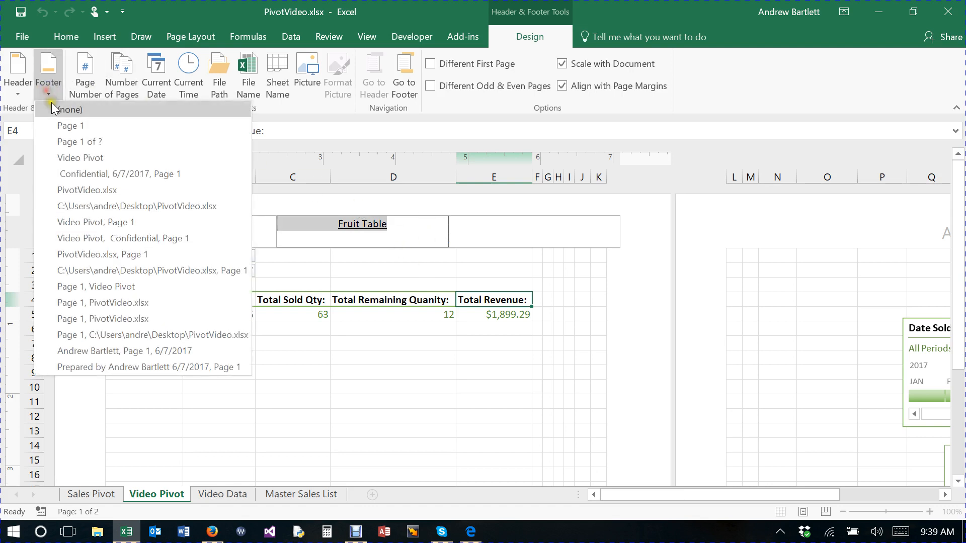
click(435, 358)
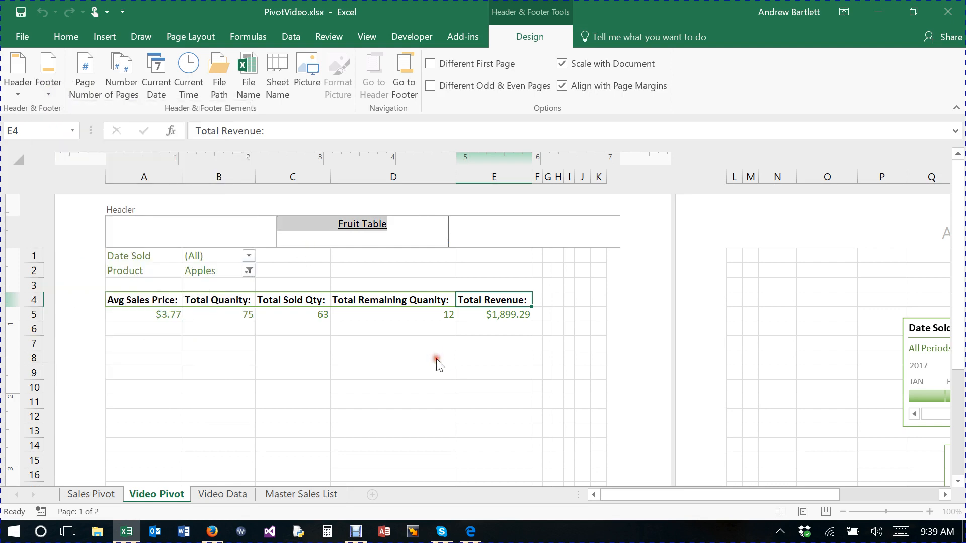
click(56, 66)
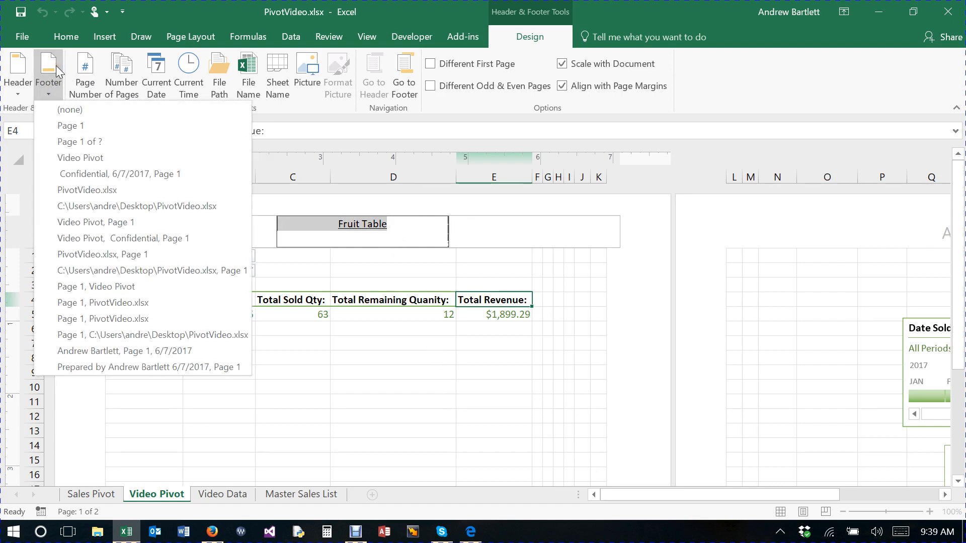
click(83, 124)
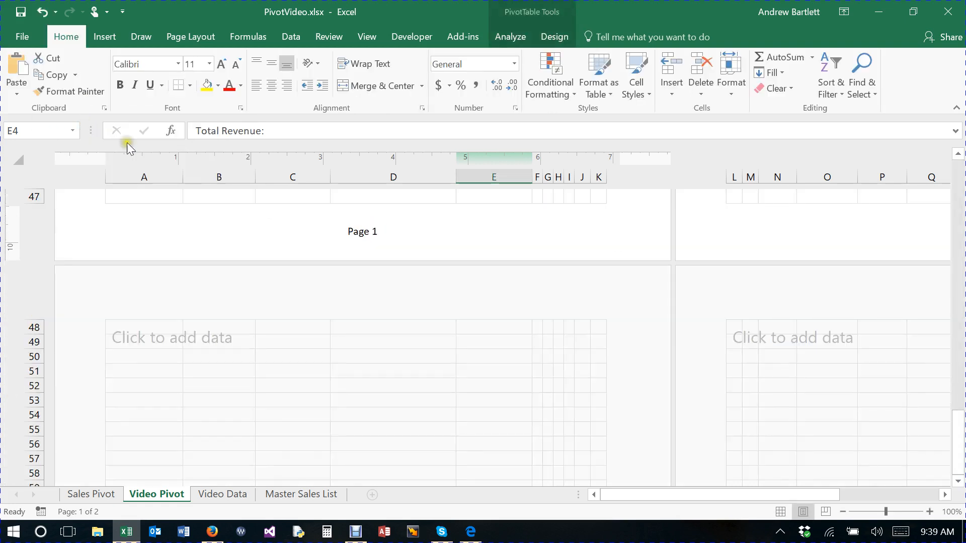
click(359, 229)
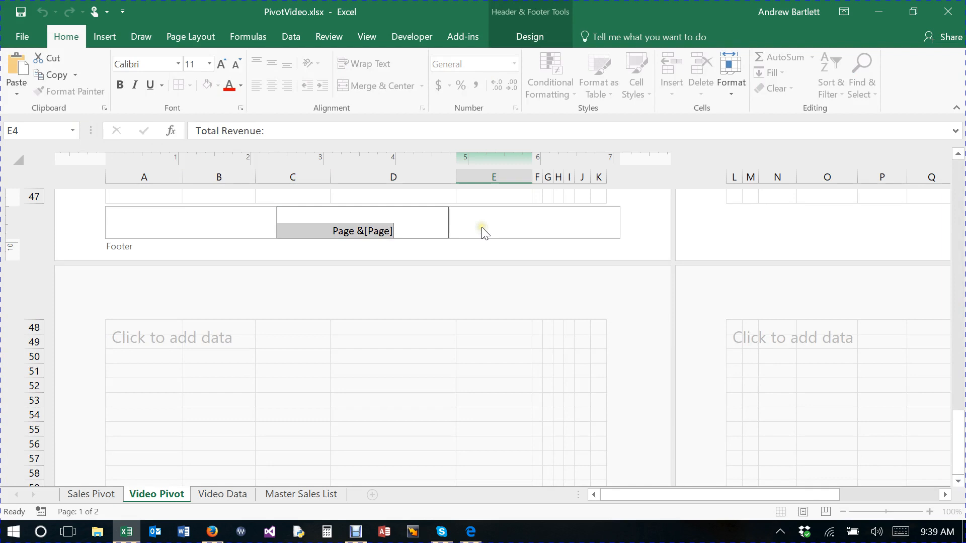
key(Delete)
- Insert the page number element in the right section of the footer
click(524, 217)
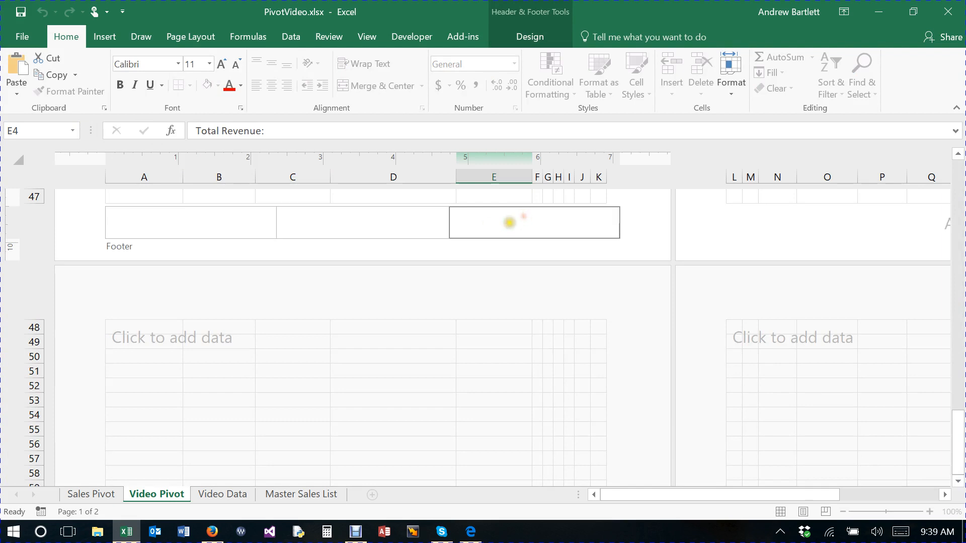
click(101, 42)
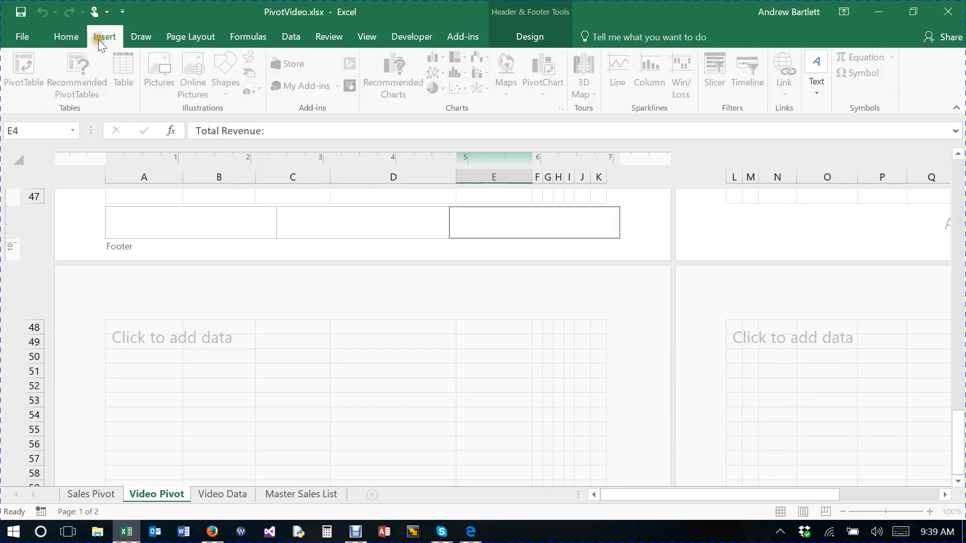
click(522, 40)
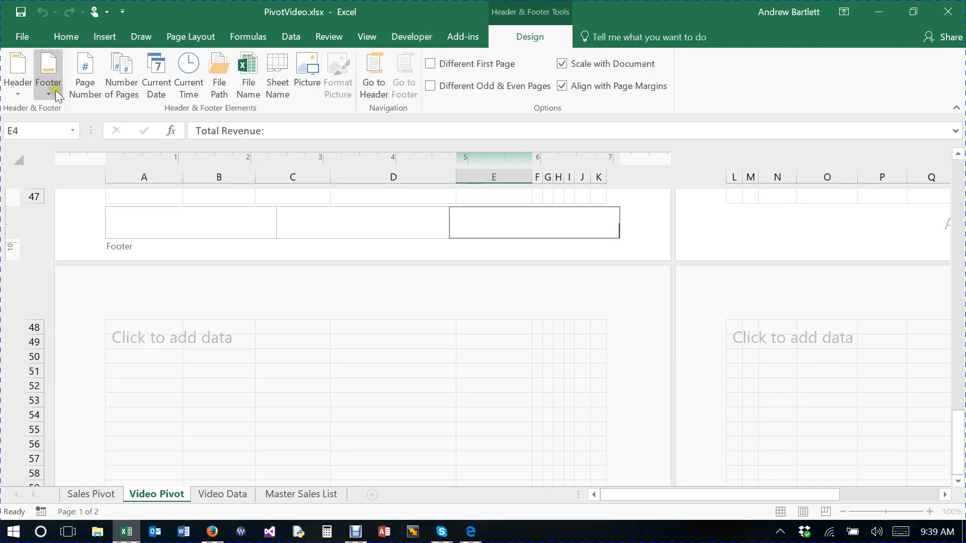
click(85, 71)
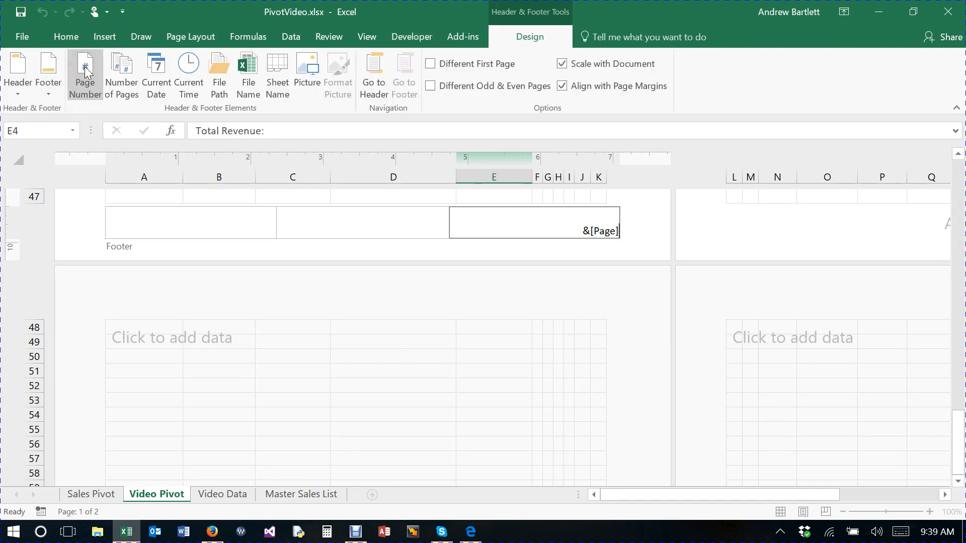
- Insert the current date element in the left section of the footer and leave footer editing to view the page
click(182, 220)
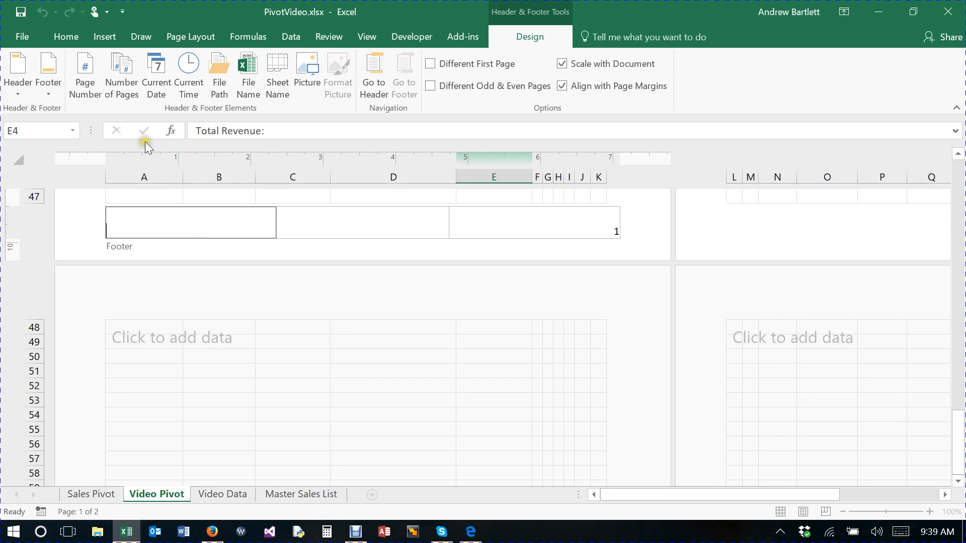
click(157, 76)
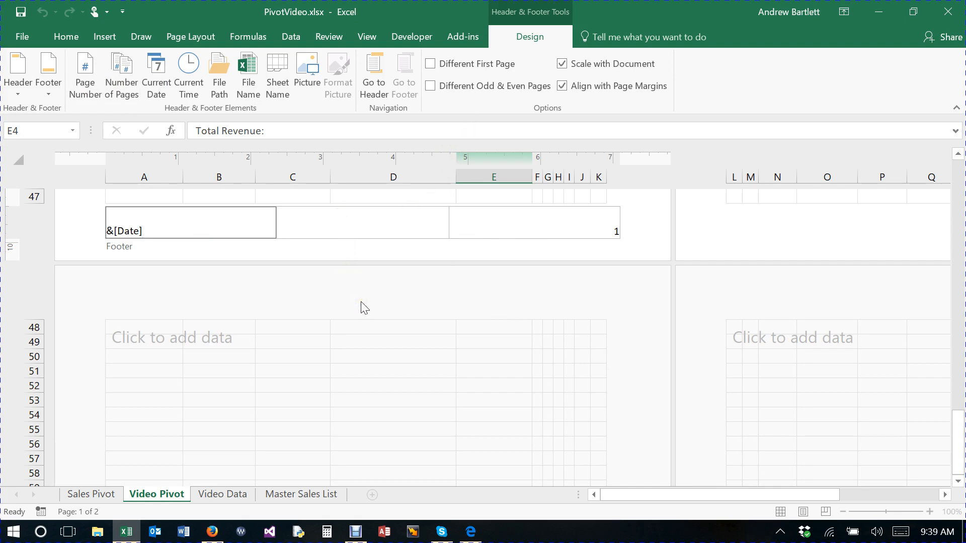
click(66, 36)
click(250, 292)
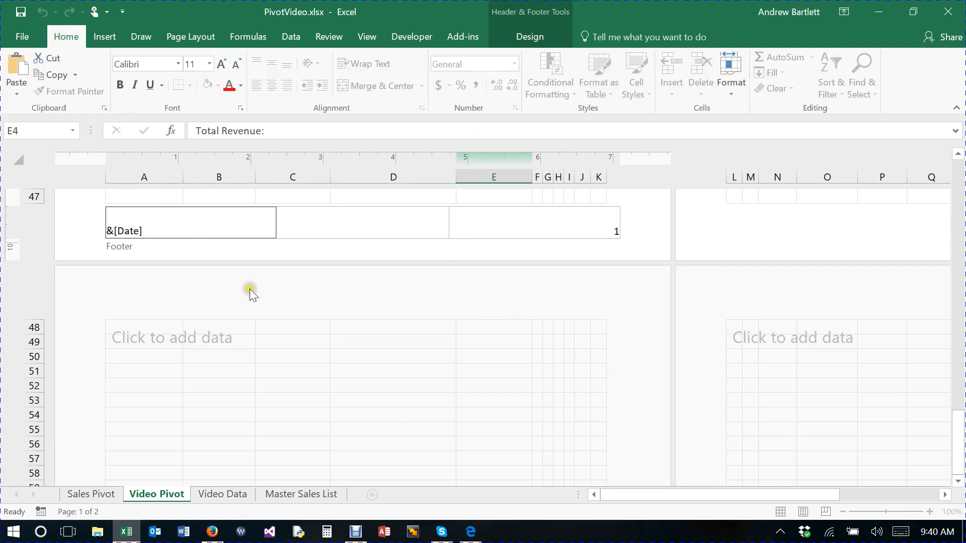
click(347, 196)
scroll(351, 203, up, 4)
scroll(352, 203, down, 7)
drag(633, 499, 576, 481)
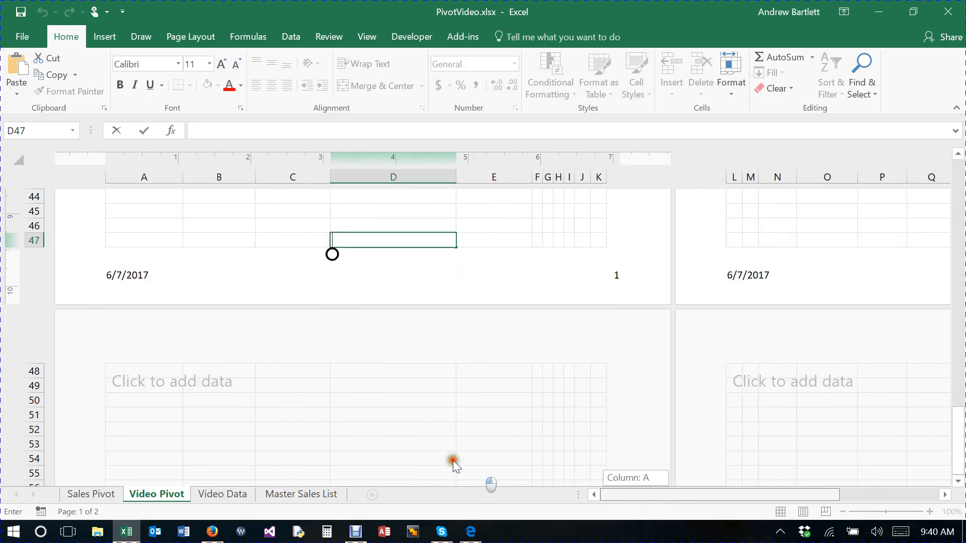
- Finish the cell entry by selecting cell D7 on Video Pivot and return the sheet to Normal view
scroll(317, 283, up, 12)
scroll(304, 277, up, 3)
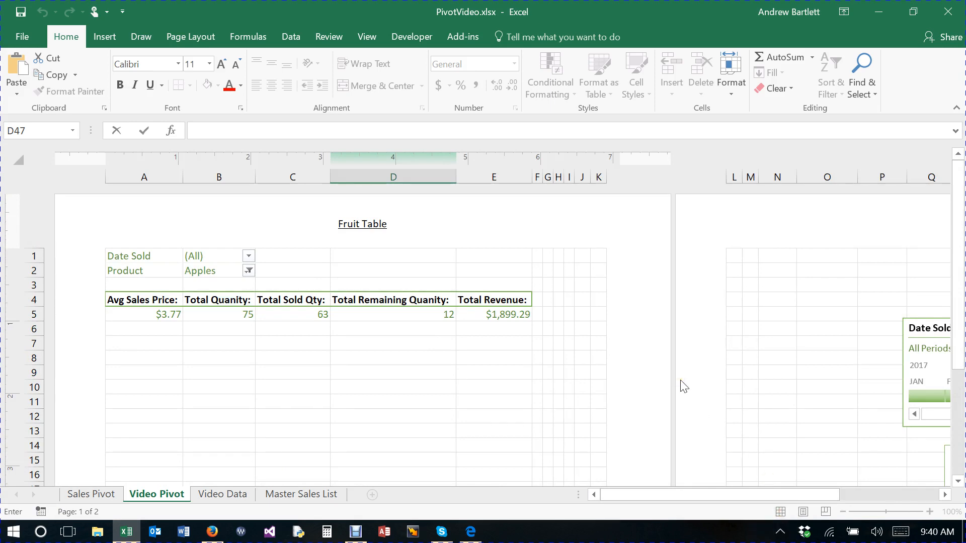
click(422, 349)
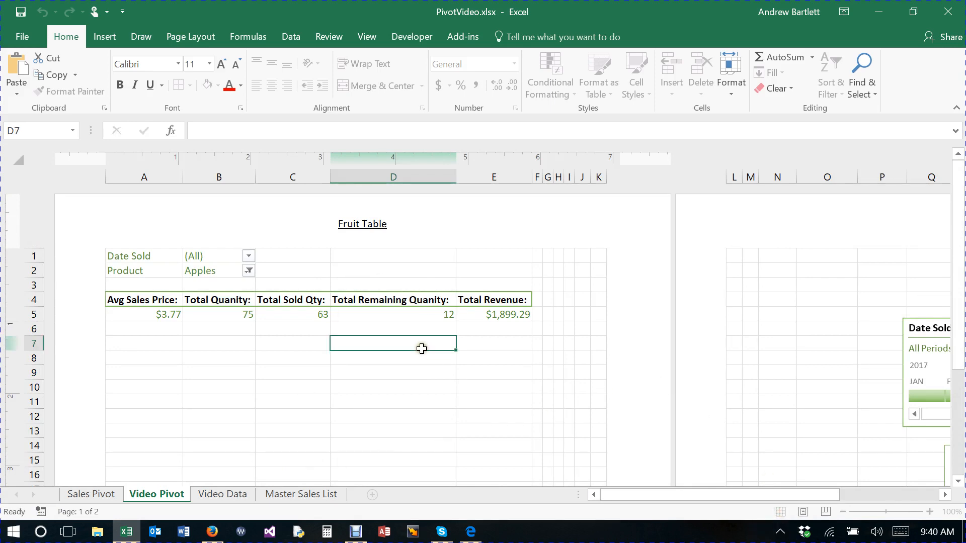
click(781, 512)
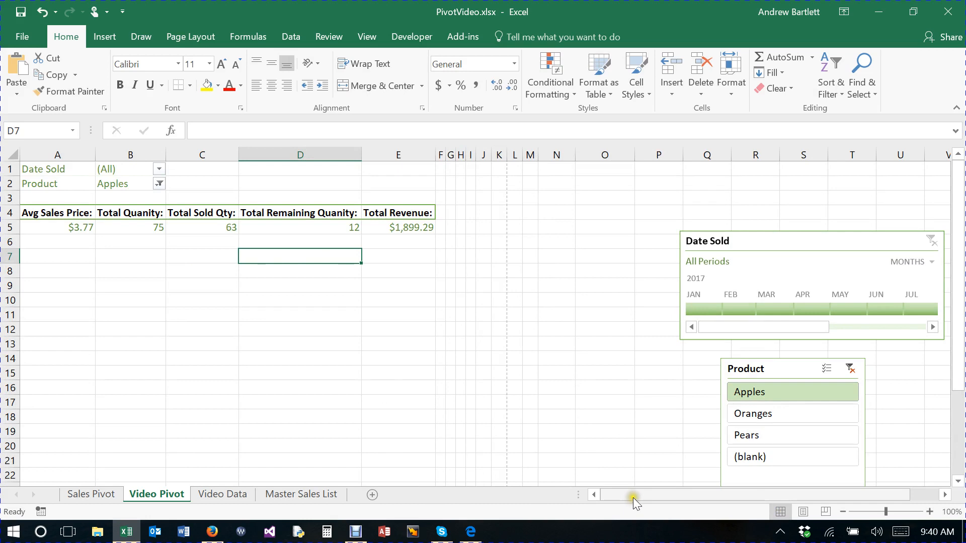
- Check the print preview of the Video Pivot sheet and return to the worksheet without printing
drag(636, 494, 625, 495)
key(ctrl+p)
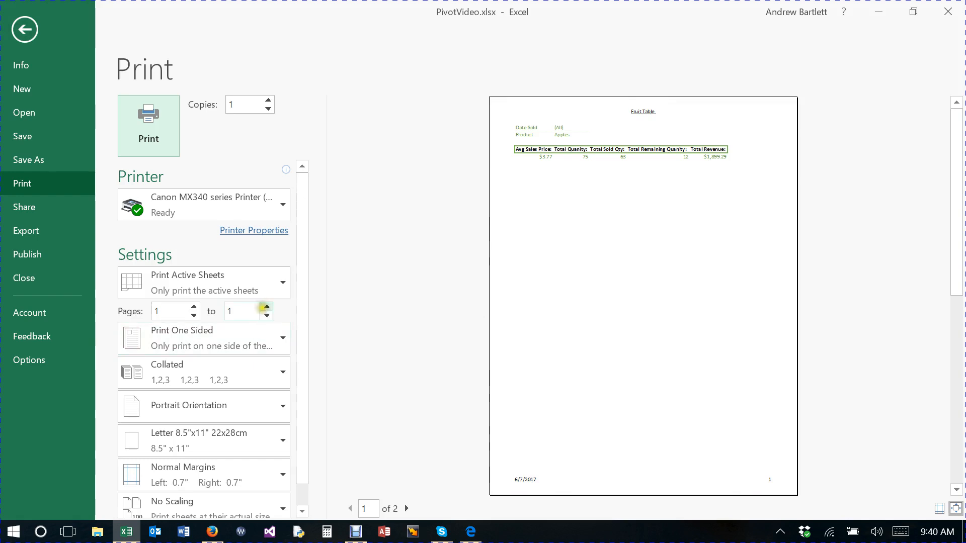
click(25, 29)
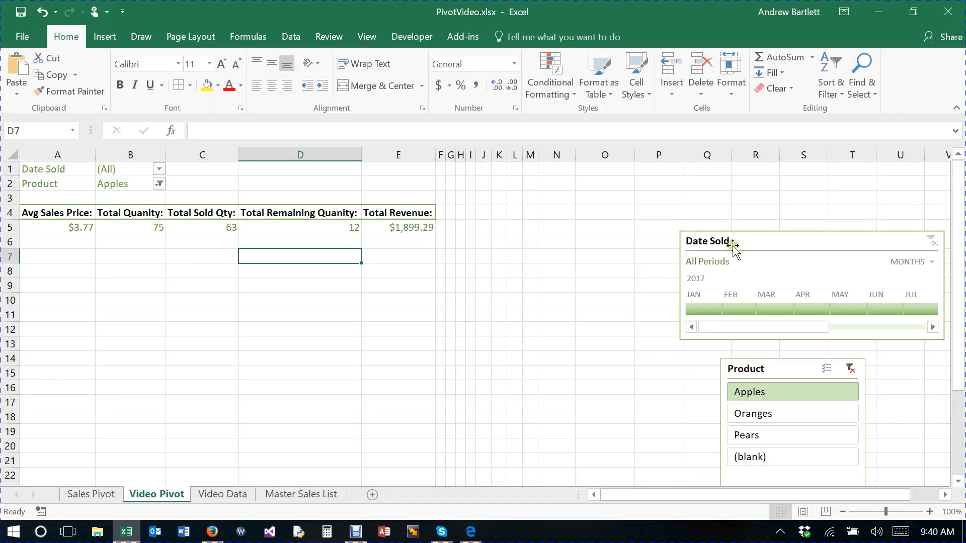
- Move the Date Sold timeline and Product slicer closer to the PivotTable, with the slicer left-aligned directly beneath the timeline
drag(759, 240, 596, 200)
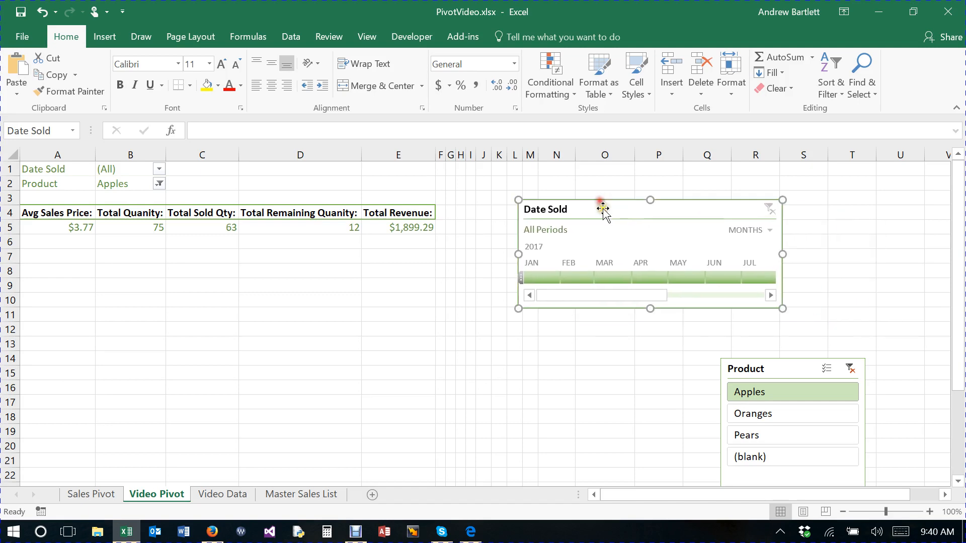
drag(765, 359, 564, 327)
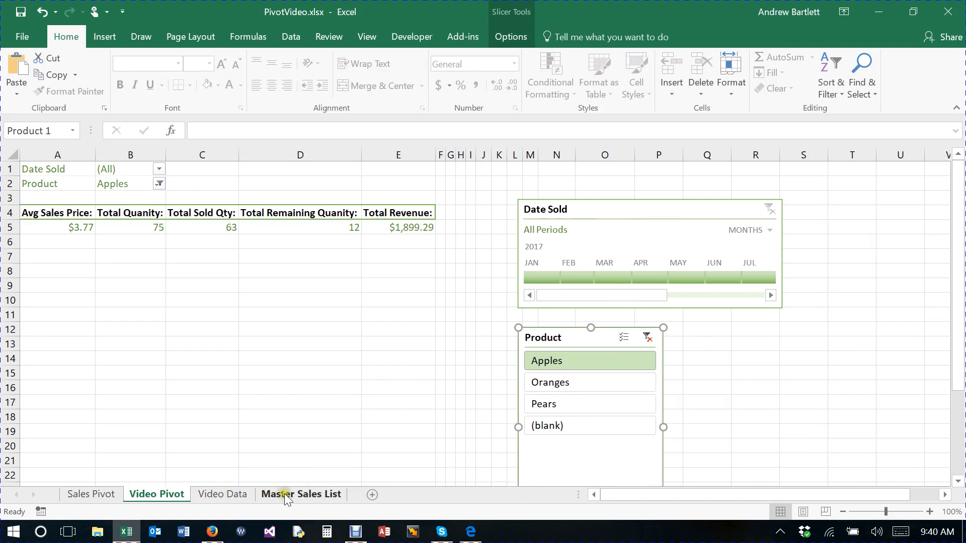
- Look through the Sales Pivot, Video Pivot, Video Data and Master Sales List sheets, ending on Sales Pivot
click(101, 495)
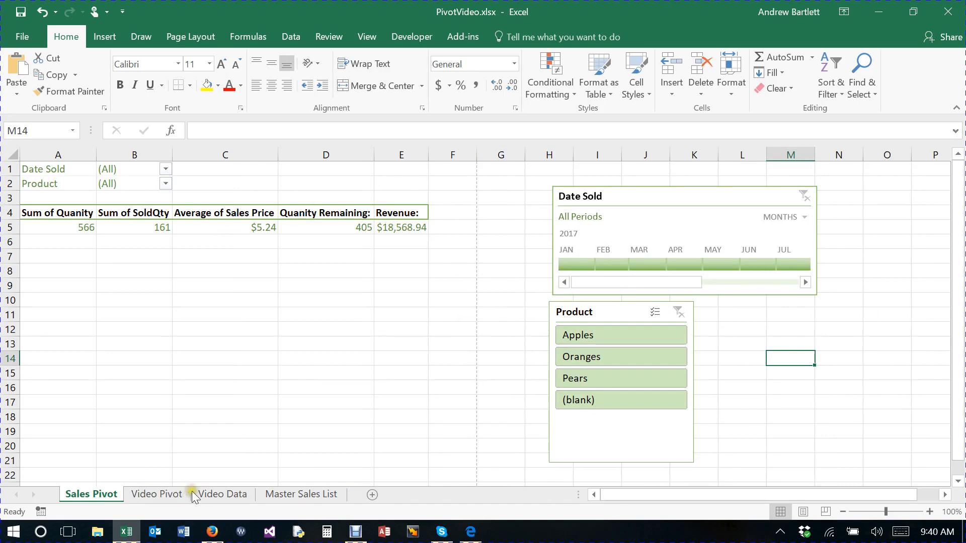
click(166, 495)
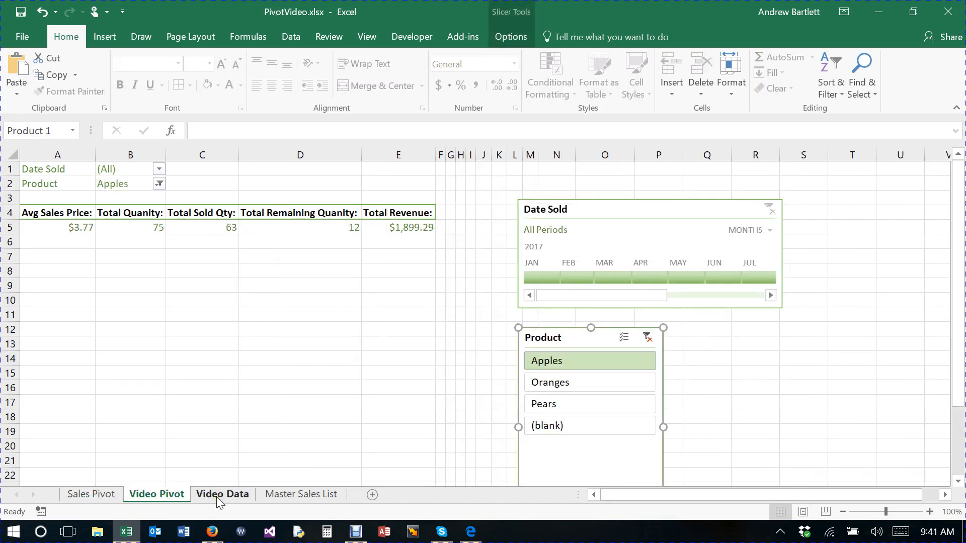
click(216, 495)
click(287, 495)
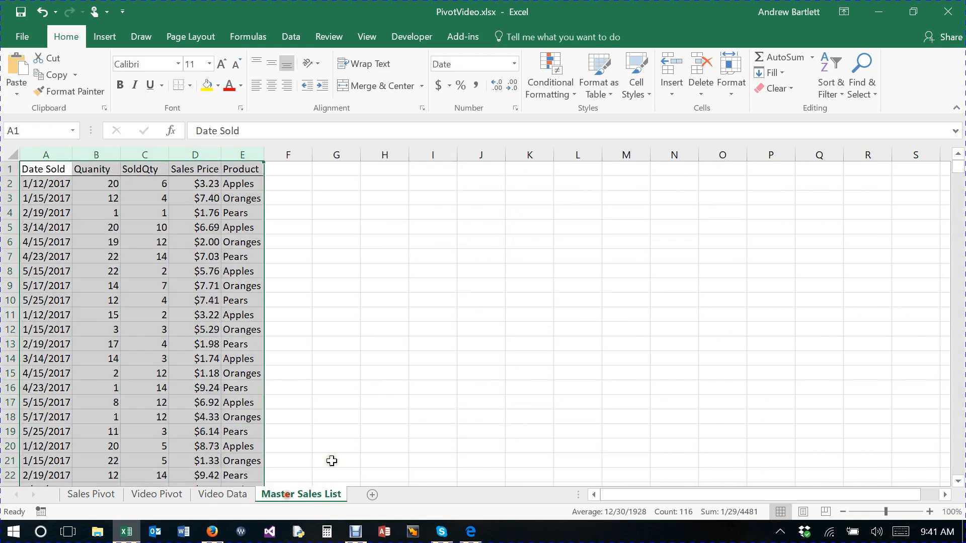
click(132, 495)
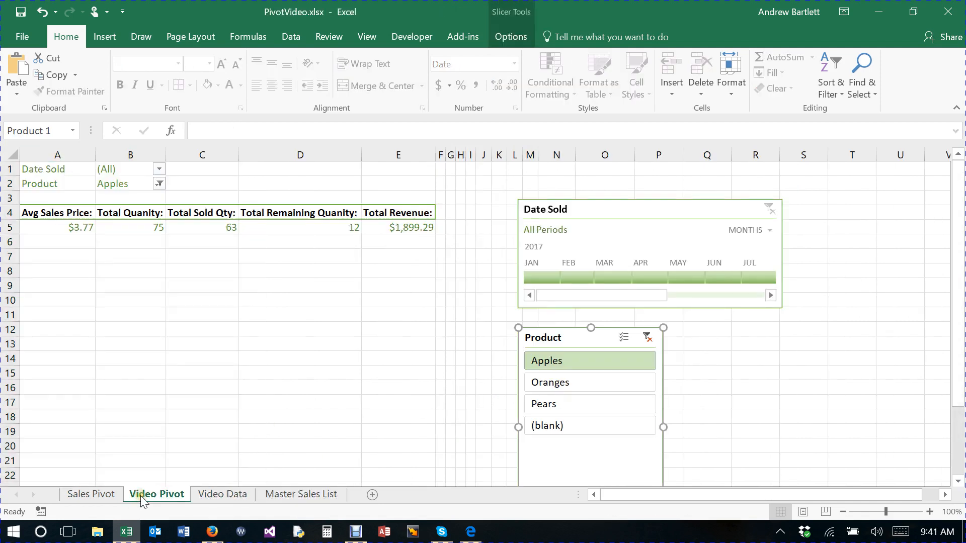
click(81, 495)
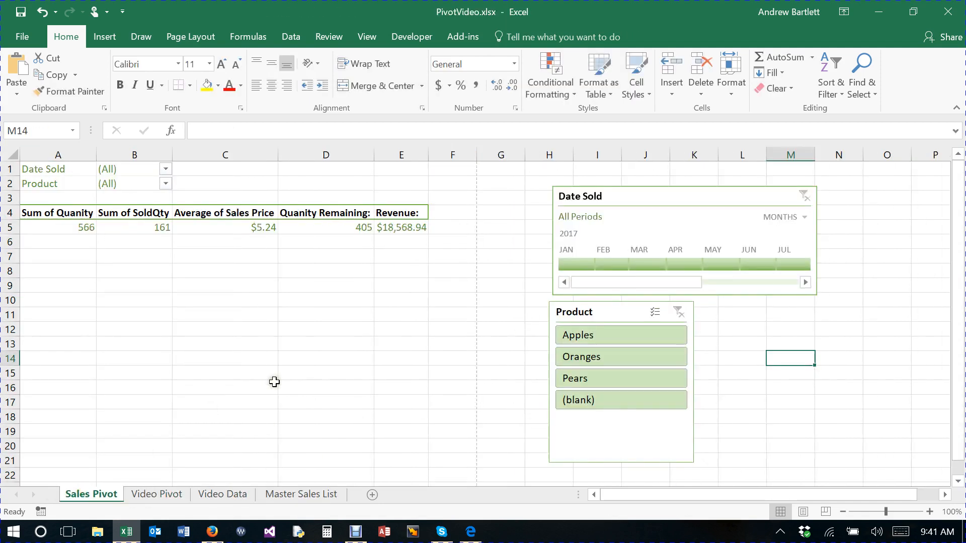